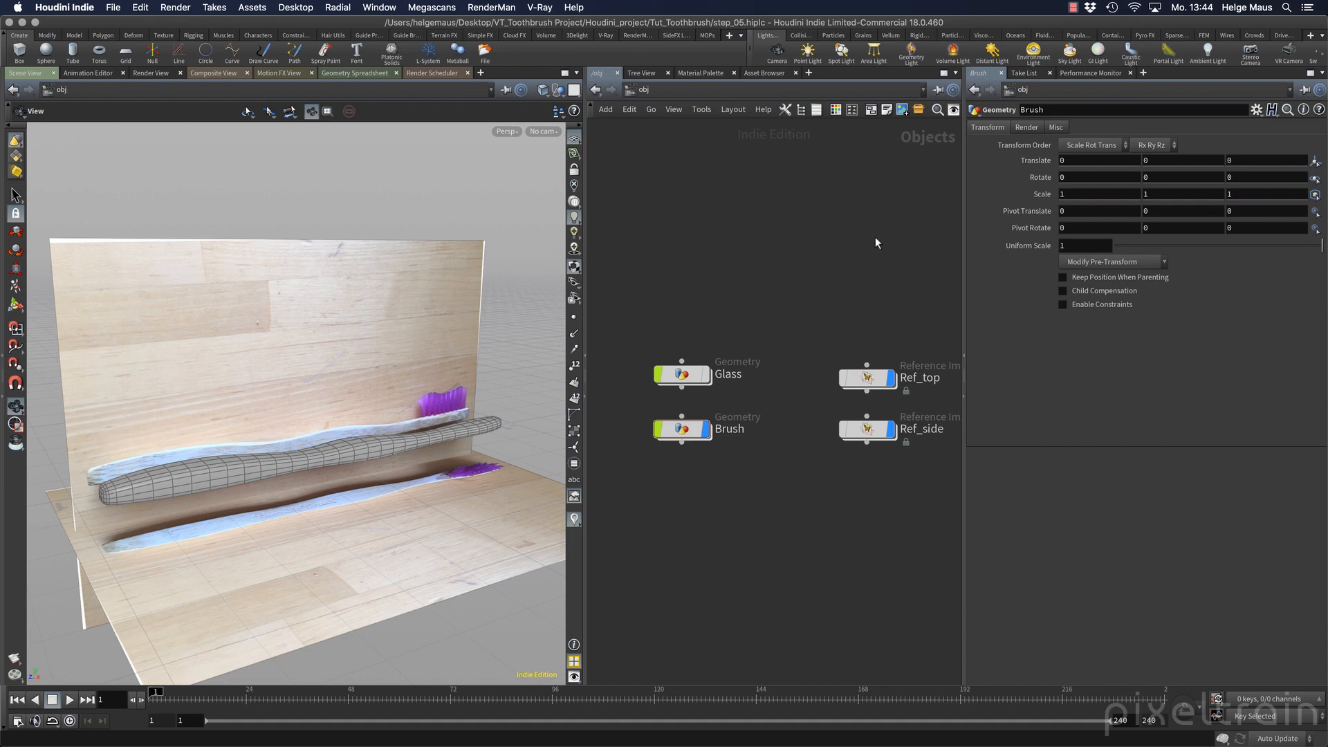
# Open the Brush geometry network and display the HighPoly_Brush node's result in the viewport
pyautogui.doubleClick(681, 429)
pyautogui.moveTo(800, 459); pyautogui.dragTo(785, 525, button='middle')
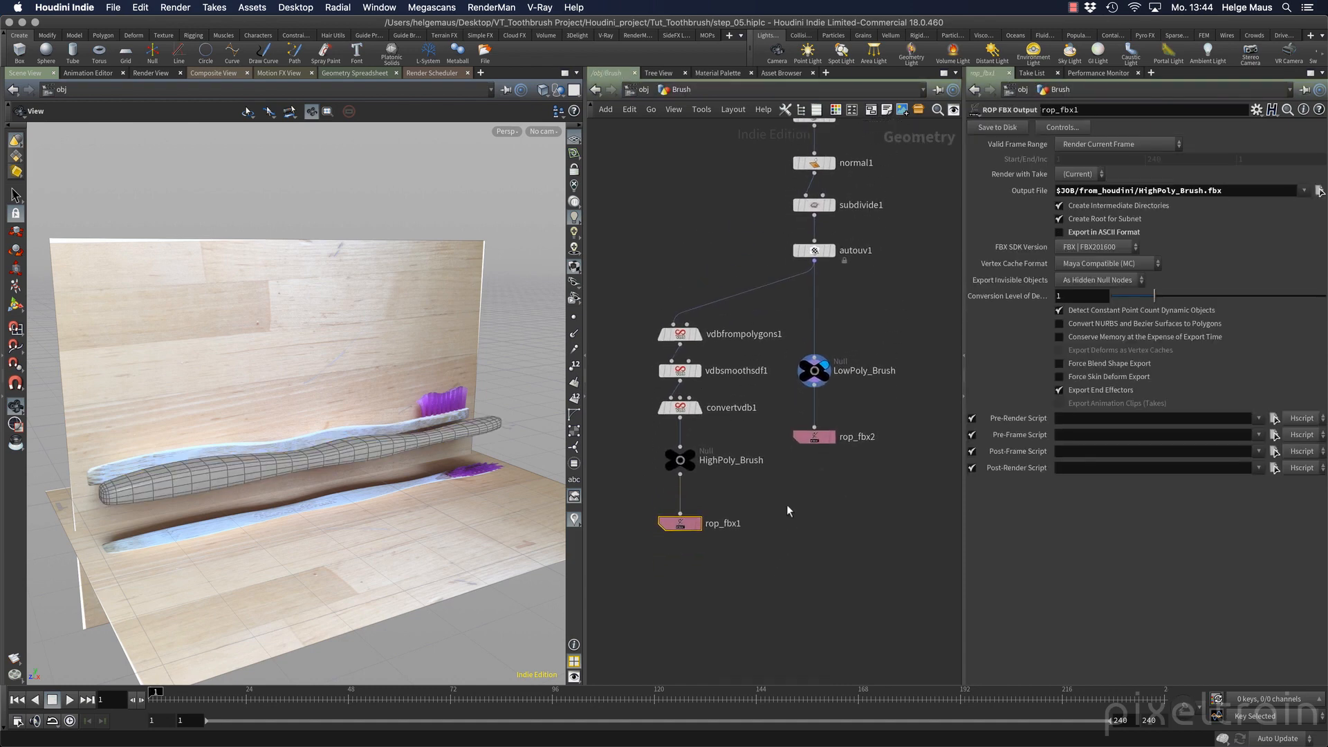
pyautogui.moveTo(881, 342); pyautogui.dragTo(884, 400, button='middle')
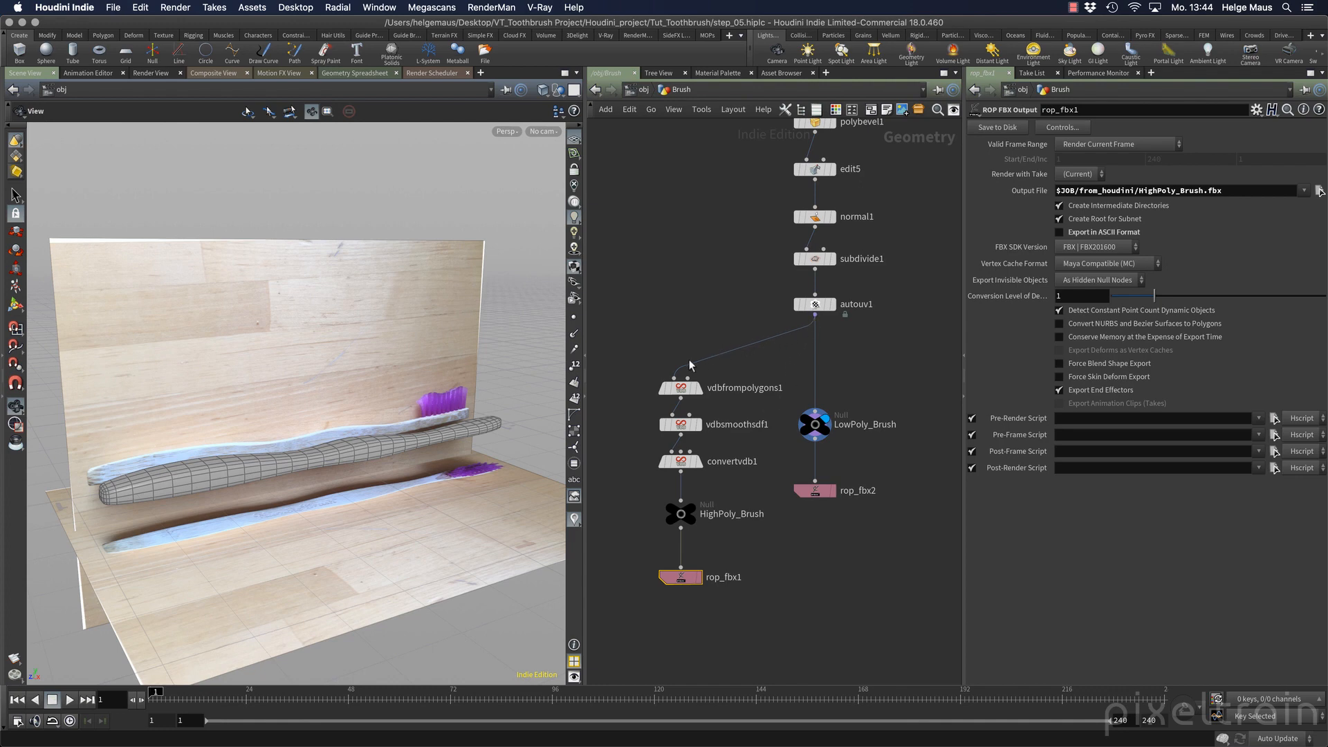
pyautogui.moveTo(653, 442); pyautogui.dragTo(635, 446)
pyautogui.click(690, 513)
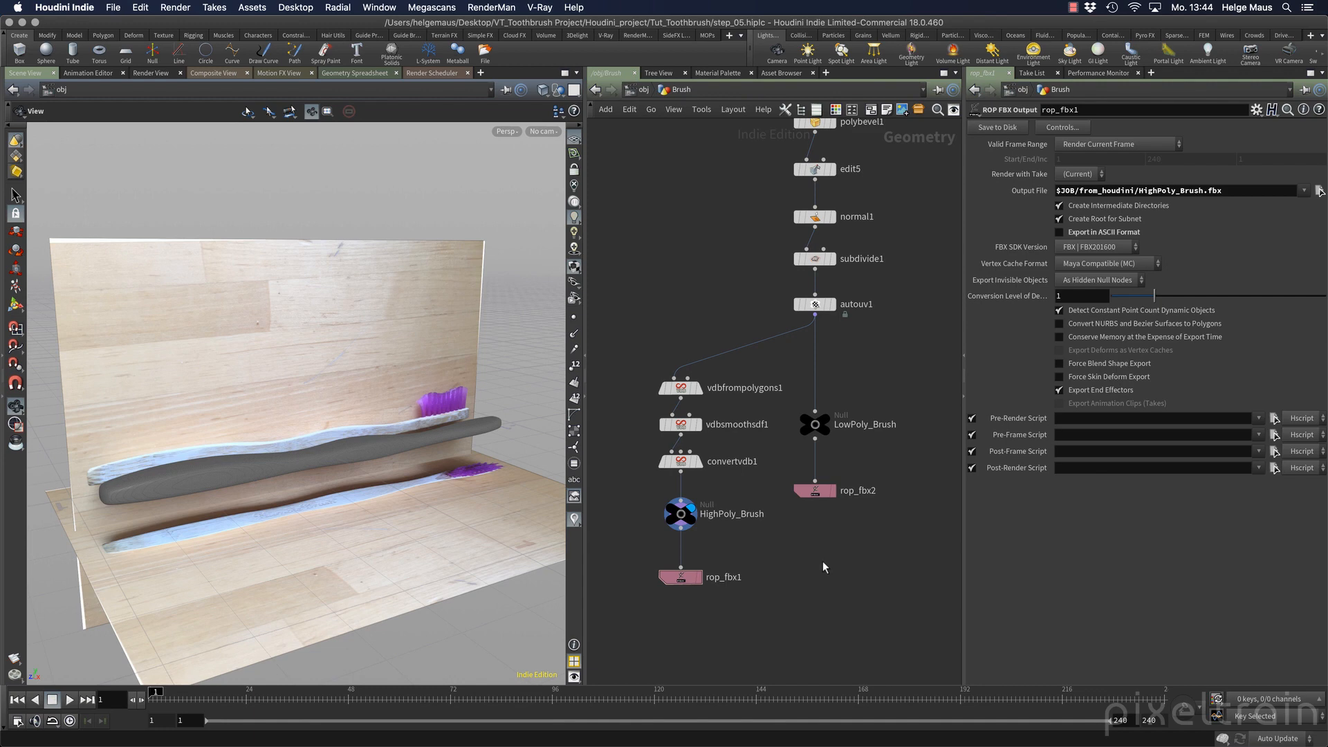
# Review the FBX output settings of rop_fbx2 and rop_fbx1, and return to the object level
pyautogui.click(817, 493)
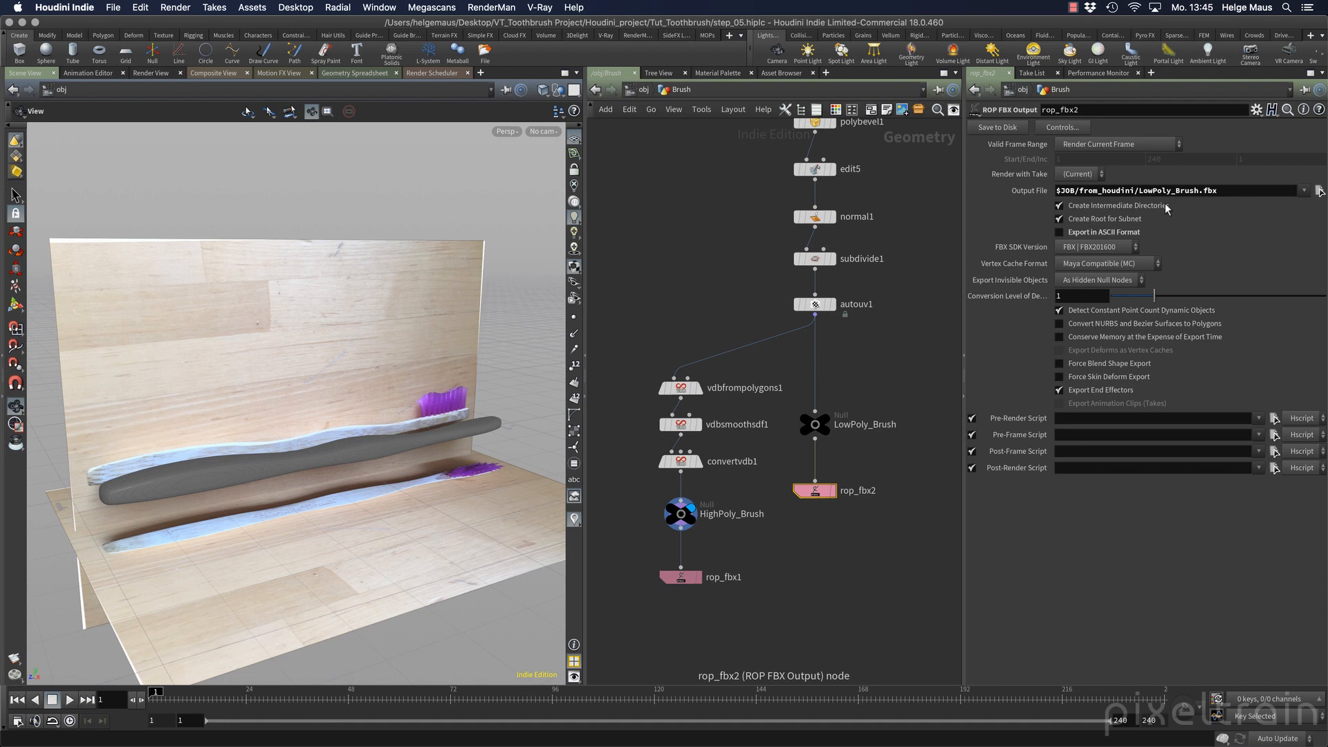
pyautogui.click(681, 577)
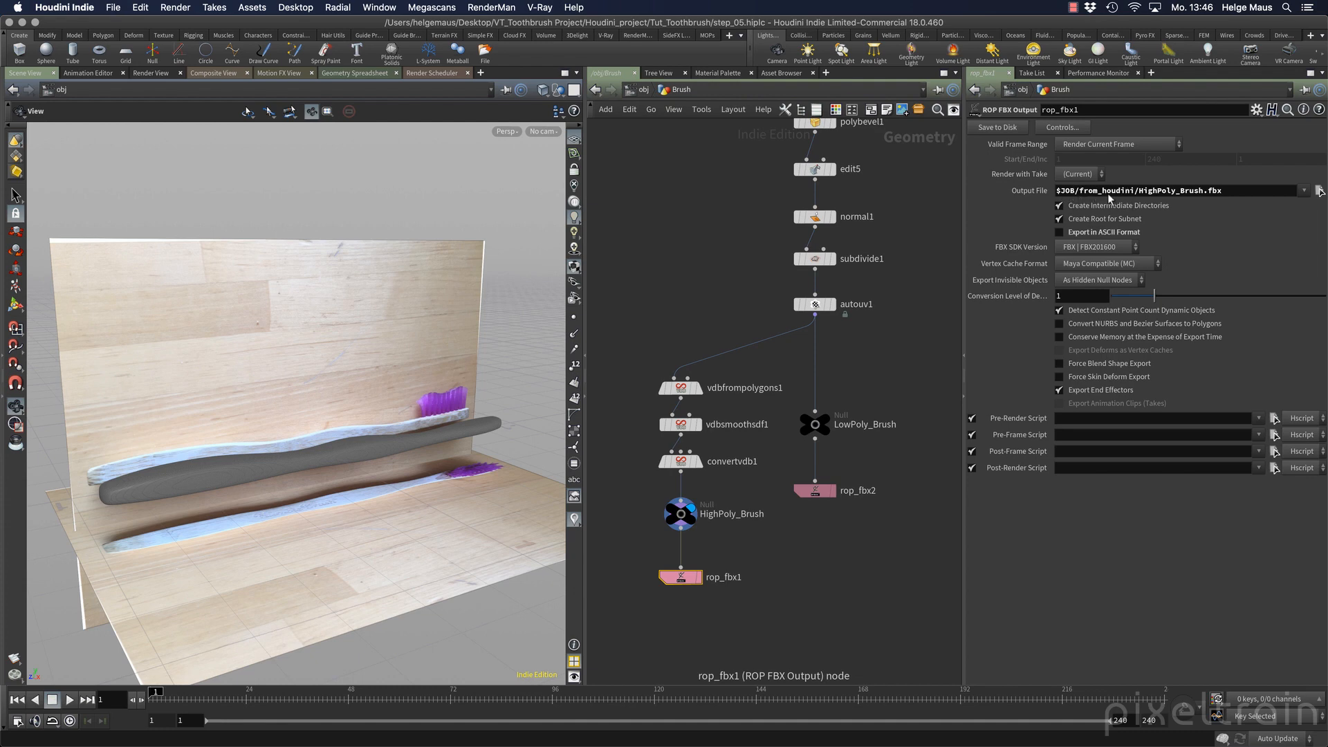
pyautogui.click(910, 355)
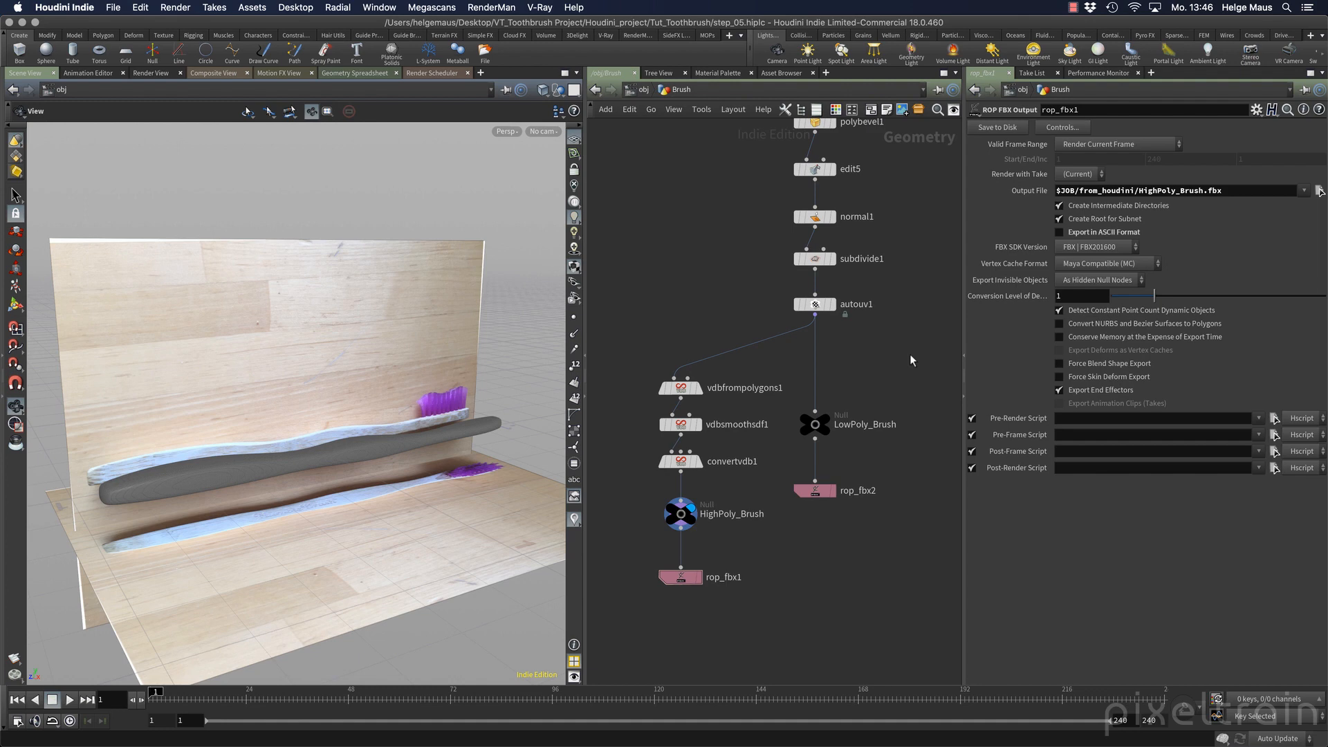
pyautogui.click(643, 90)
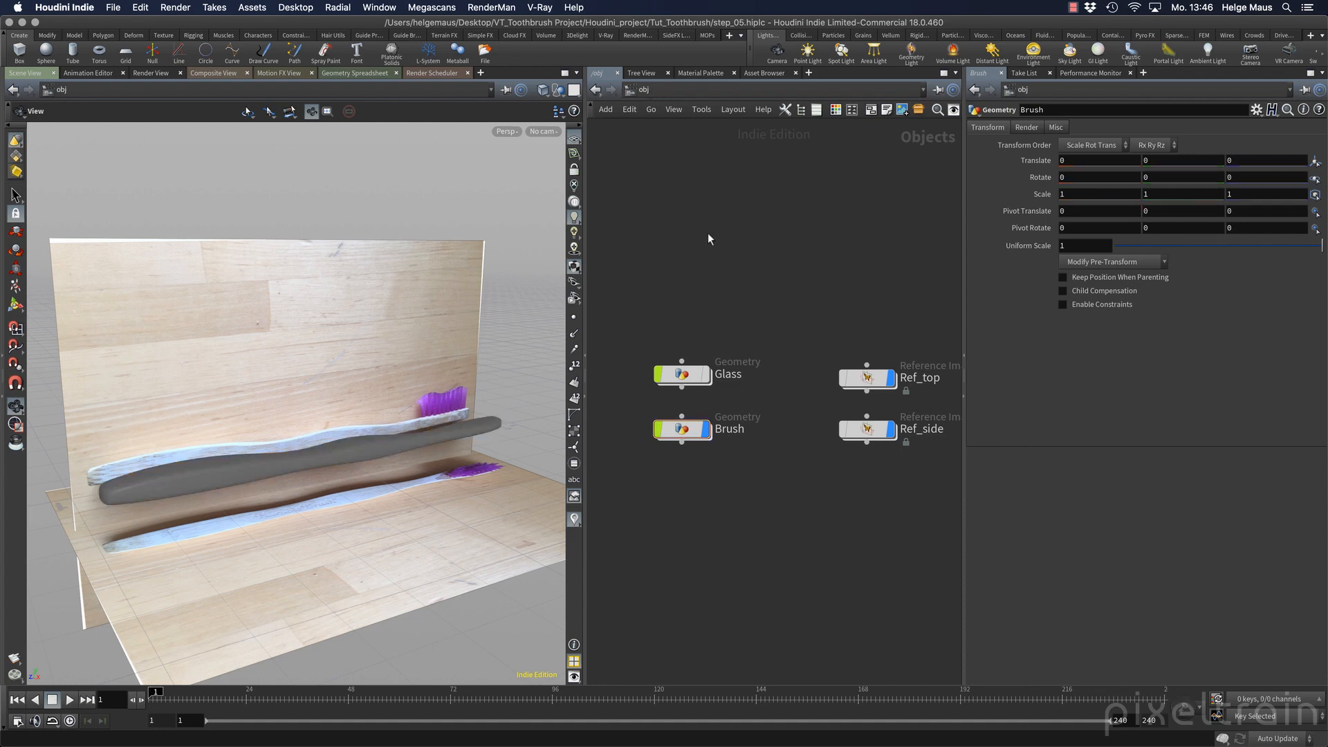
# Switch to Substance Painter and set up a new project from LowPoly_Brush.fbx with the PBR - Metallic Roughness (allegorithmic) template
pyautogui.moveTo(408, 740)
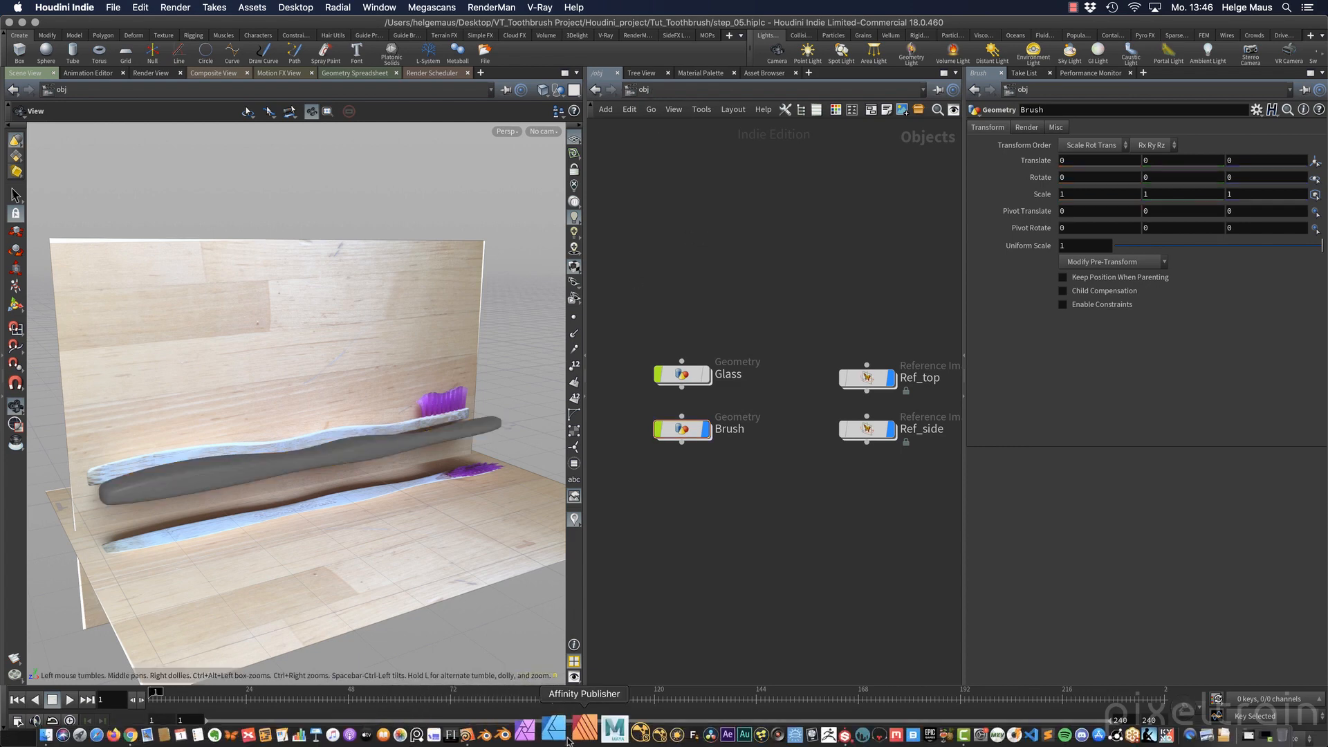
pyautogui.click(830, 729)
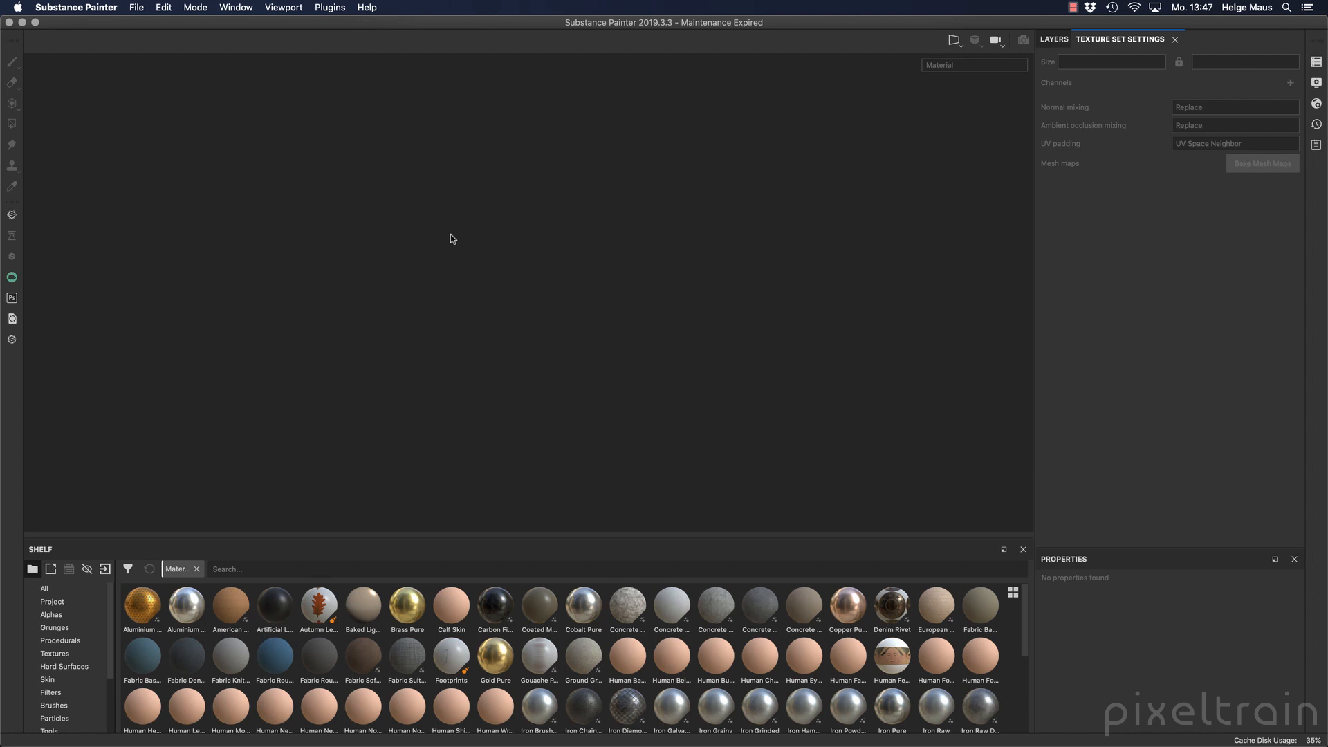
pyautogui.click(137, 8)
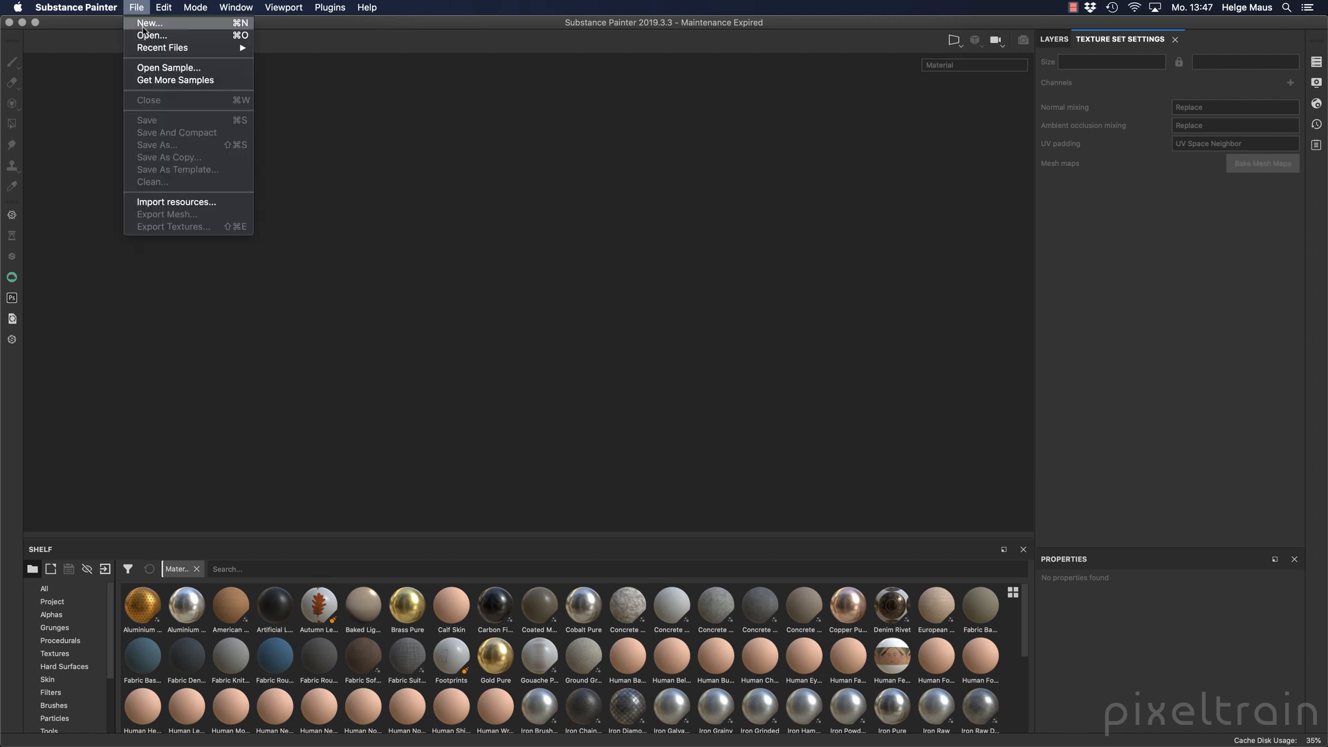
pyautogui.click(164, 26)
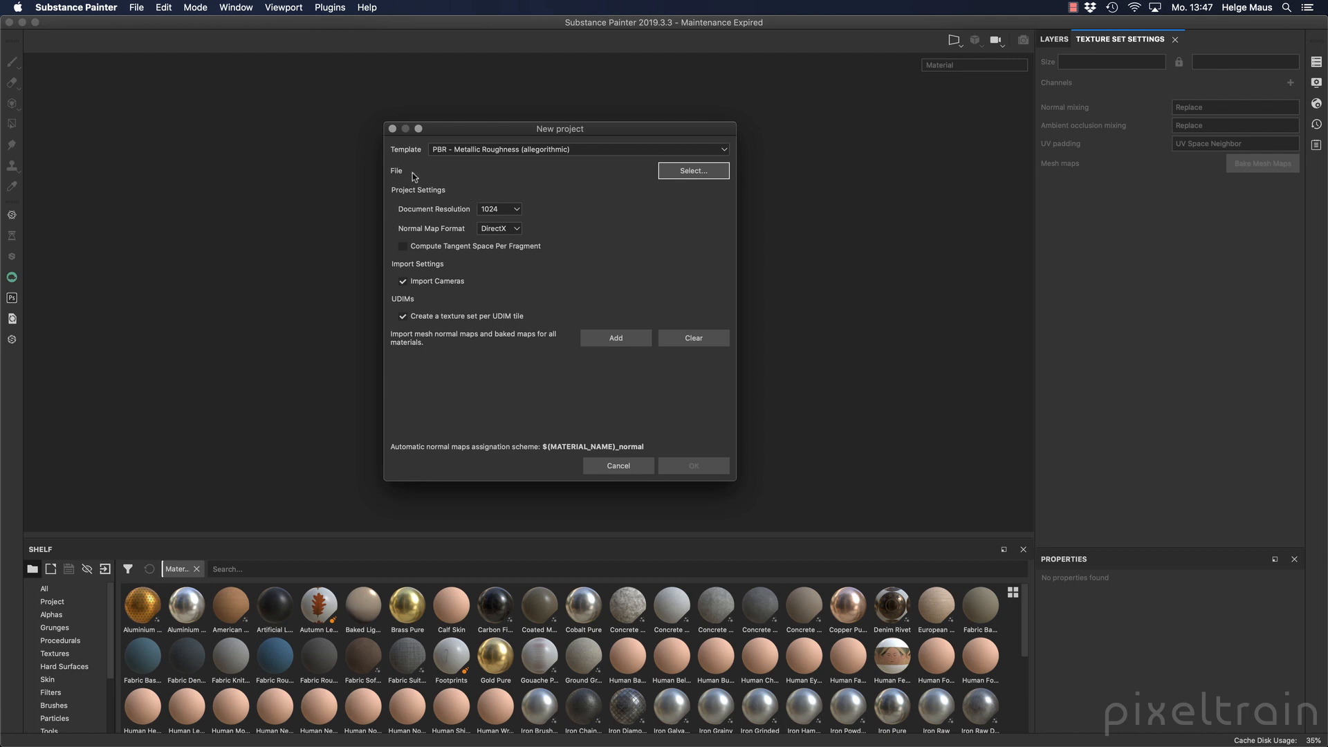
pyautogui.click(694, 173)
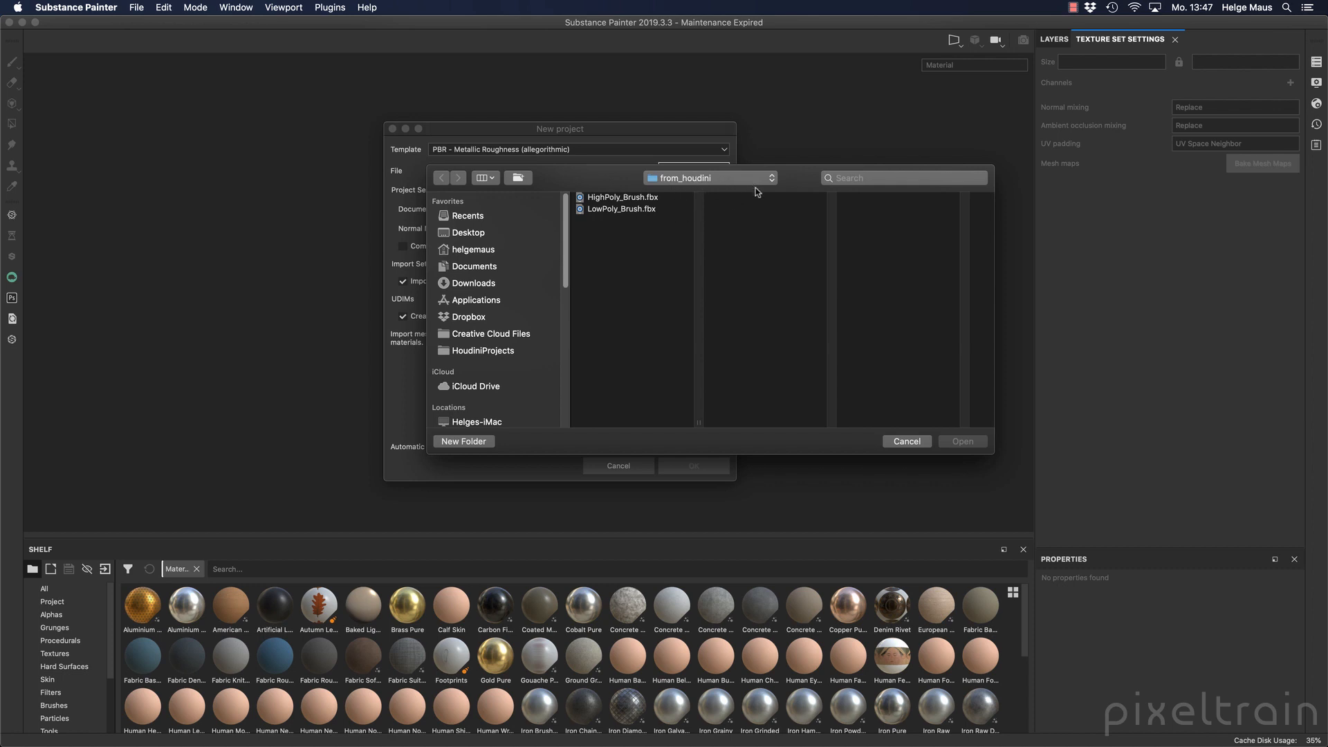
pyautogui.click(614, 209)
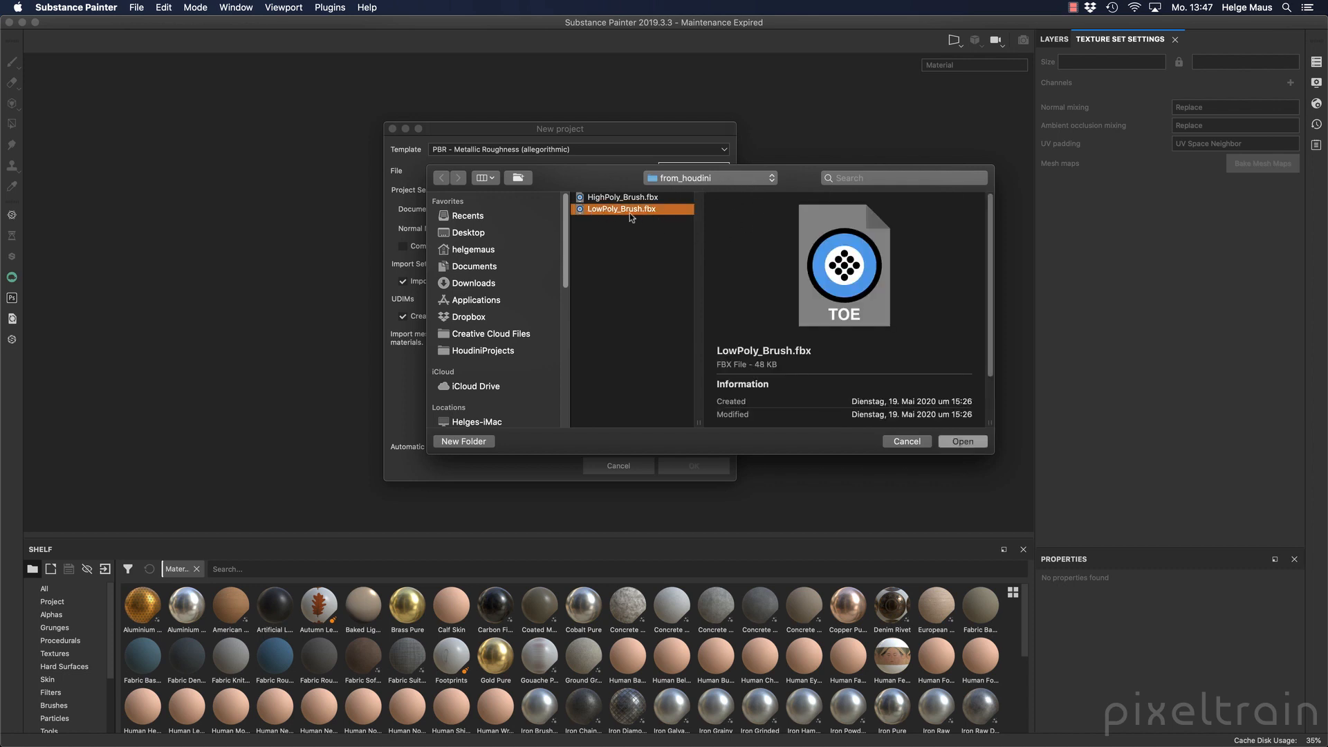
pyautogui.click(967, 443)
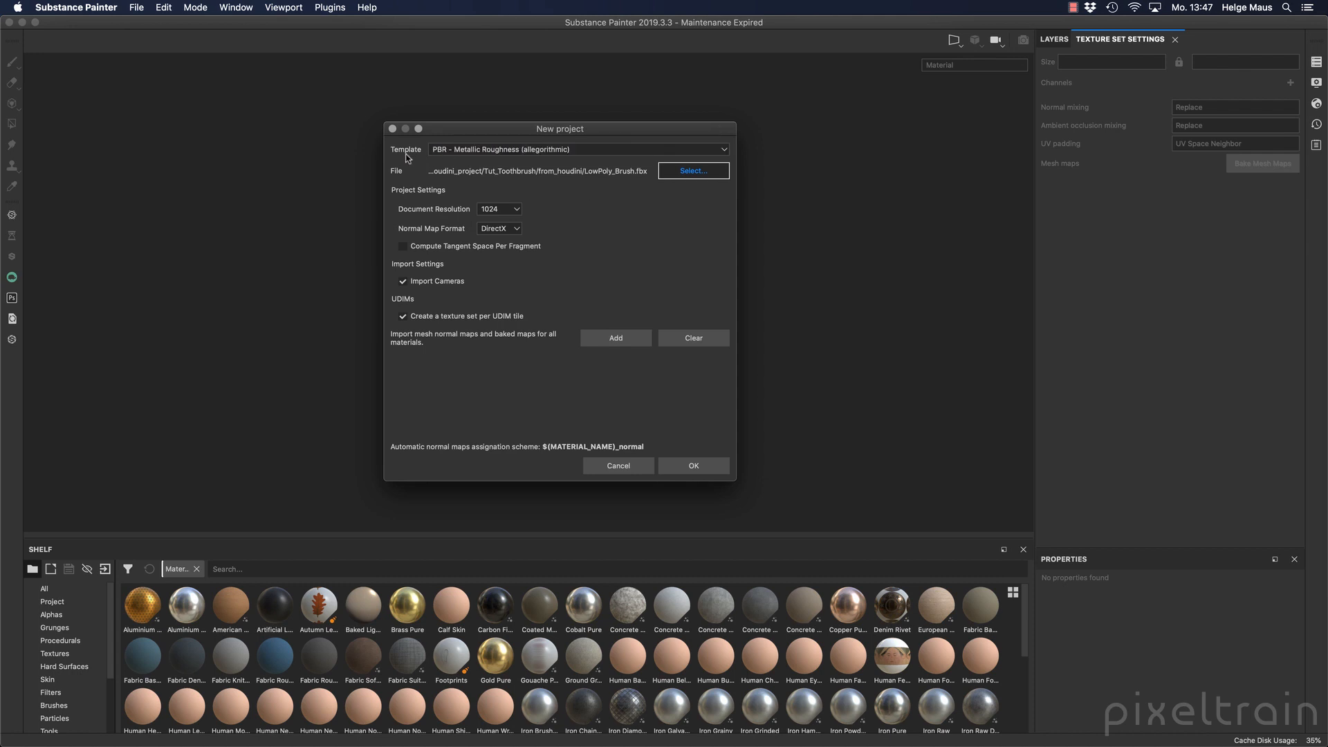
pyautogui.click(724, 149)
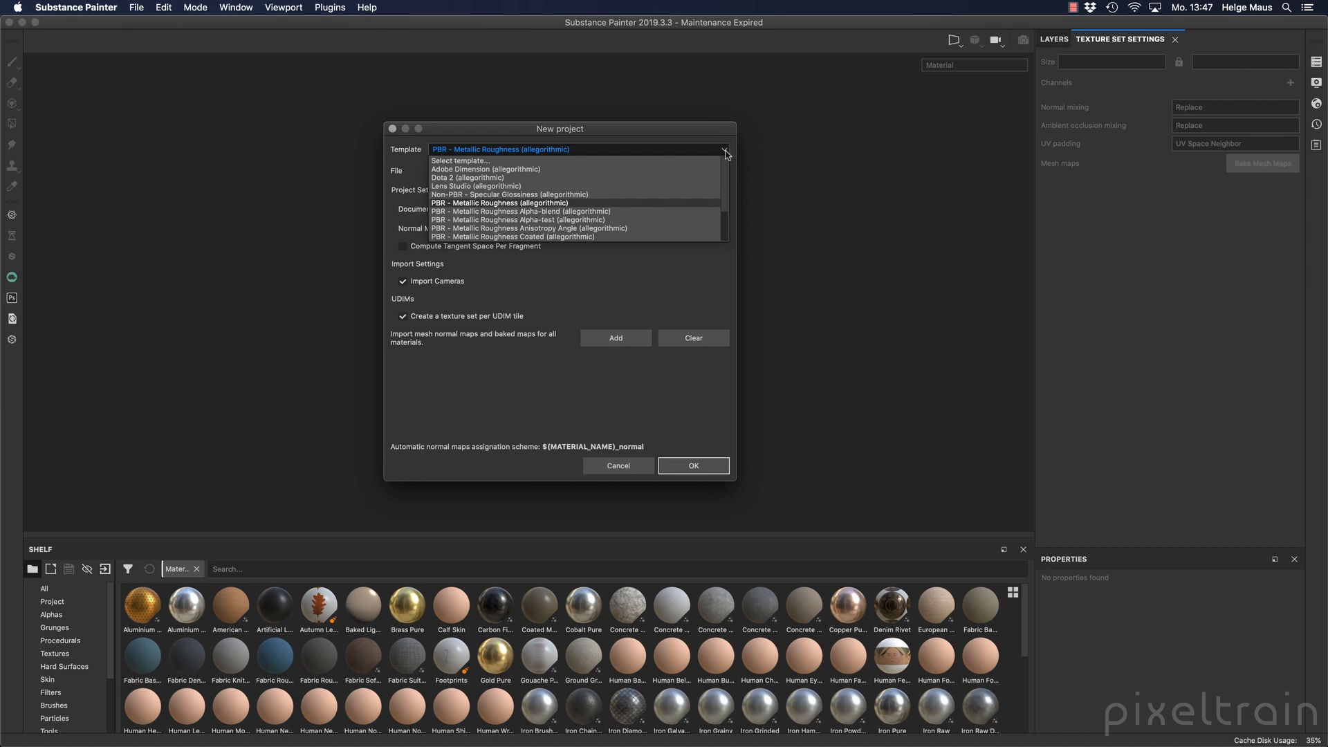
pyautogui.click(733, 138)
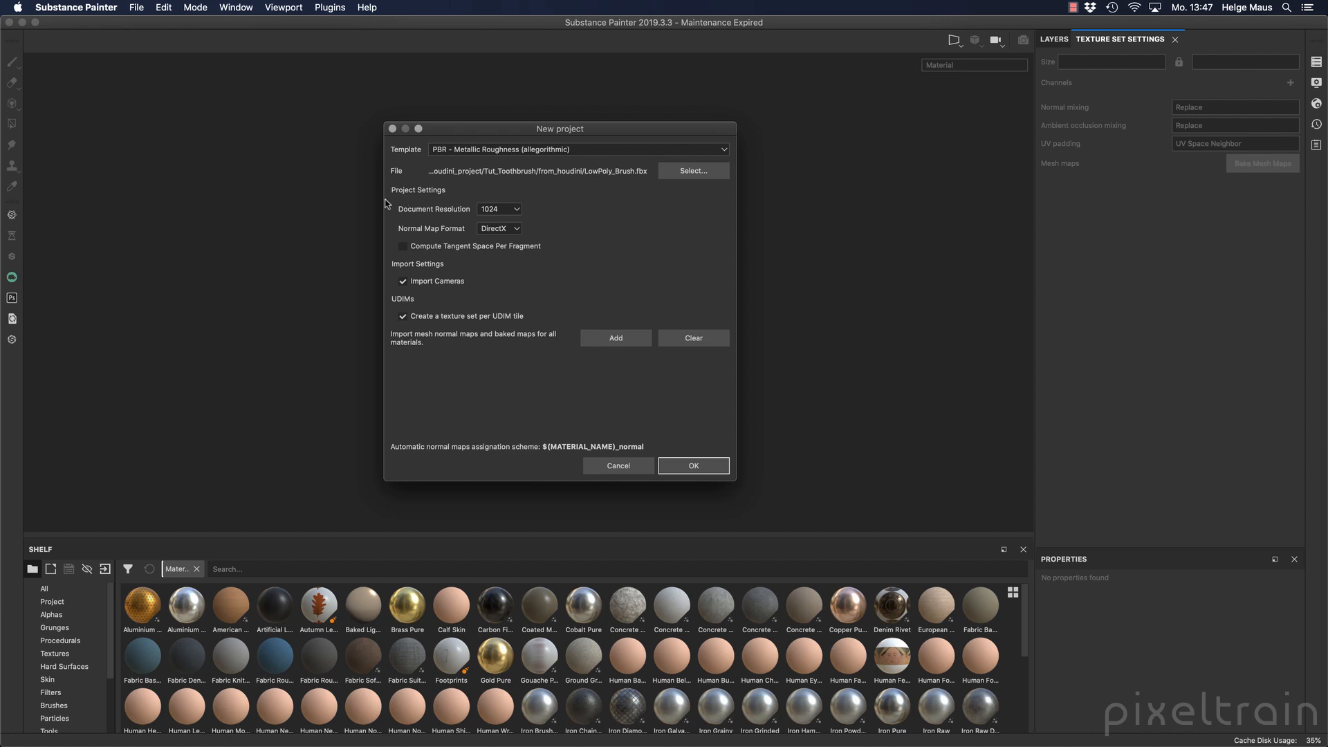
# Set the new project's document resolution to 2048
pyautogui.click(514, 207)
pyautogui.click(517, 209)
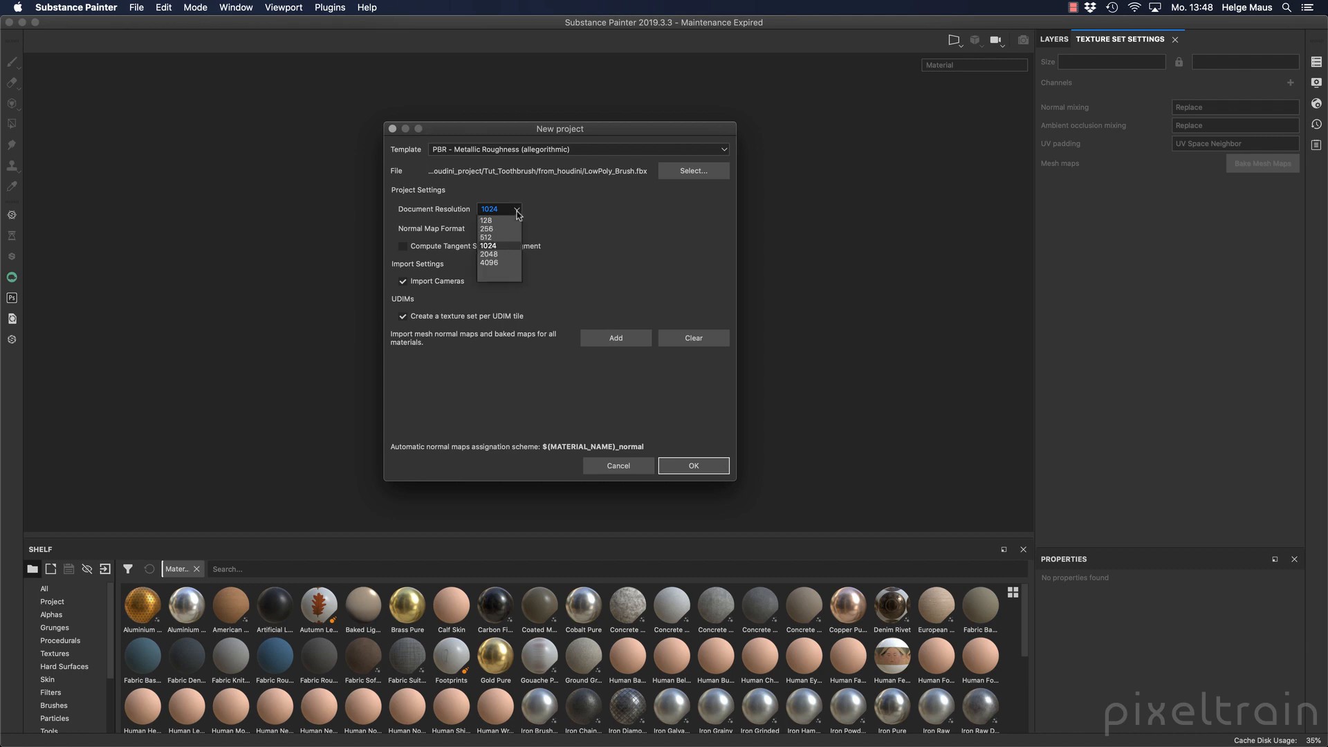
pyautogui.click(498, 254)
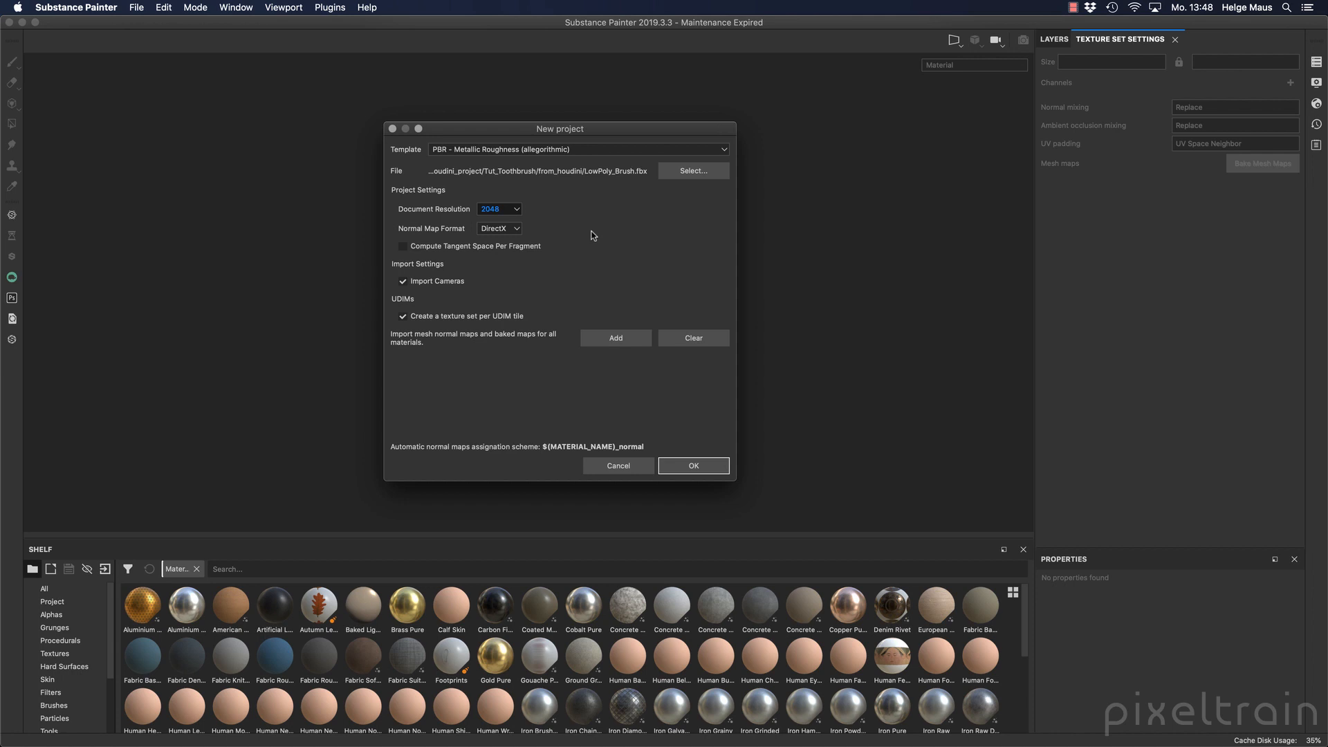
pyautogui.click(517, 210)
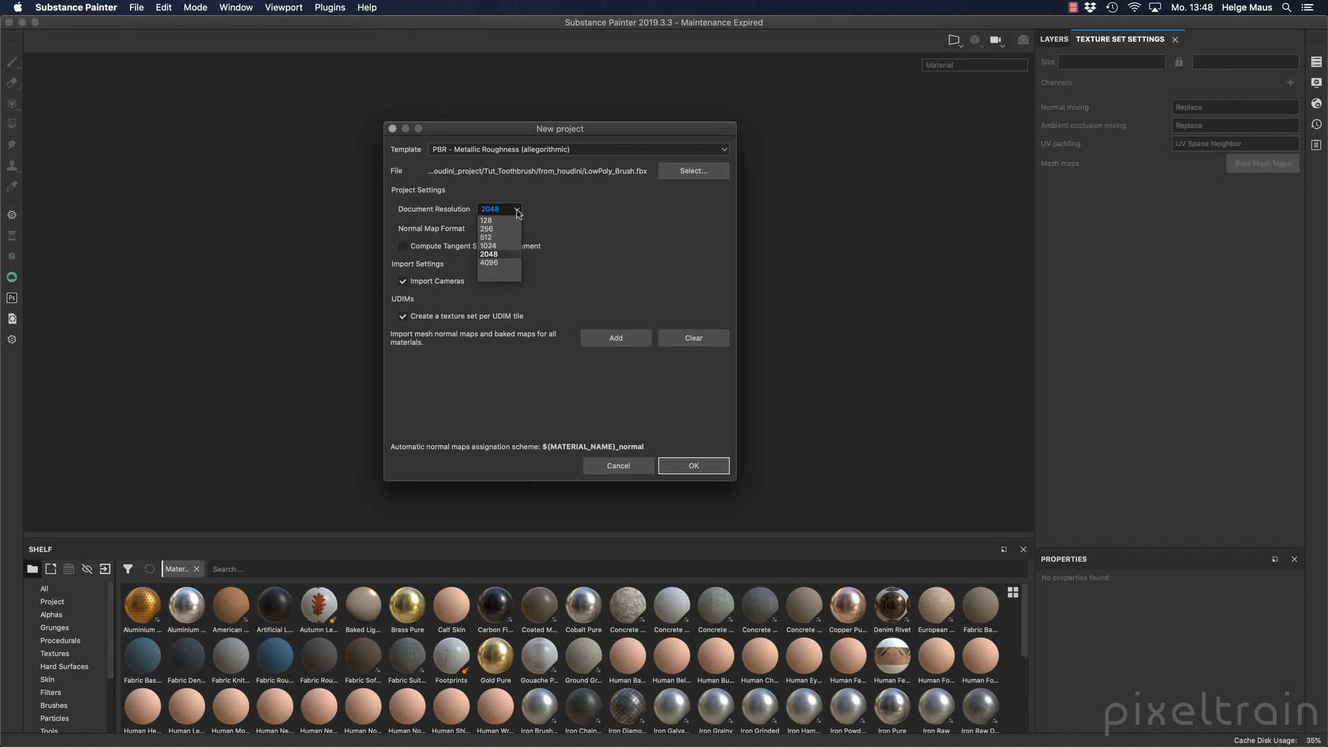
pyautogui.click(501, 246)
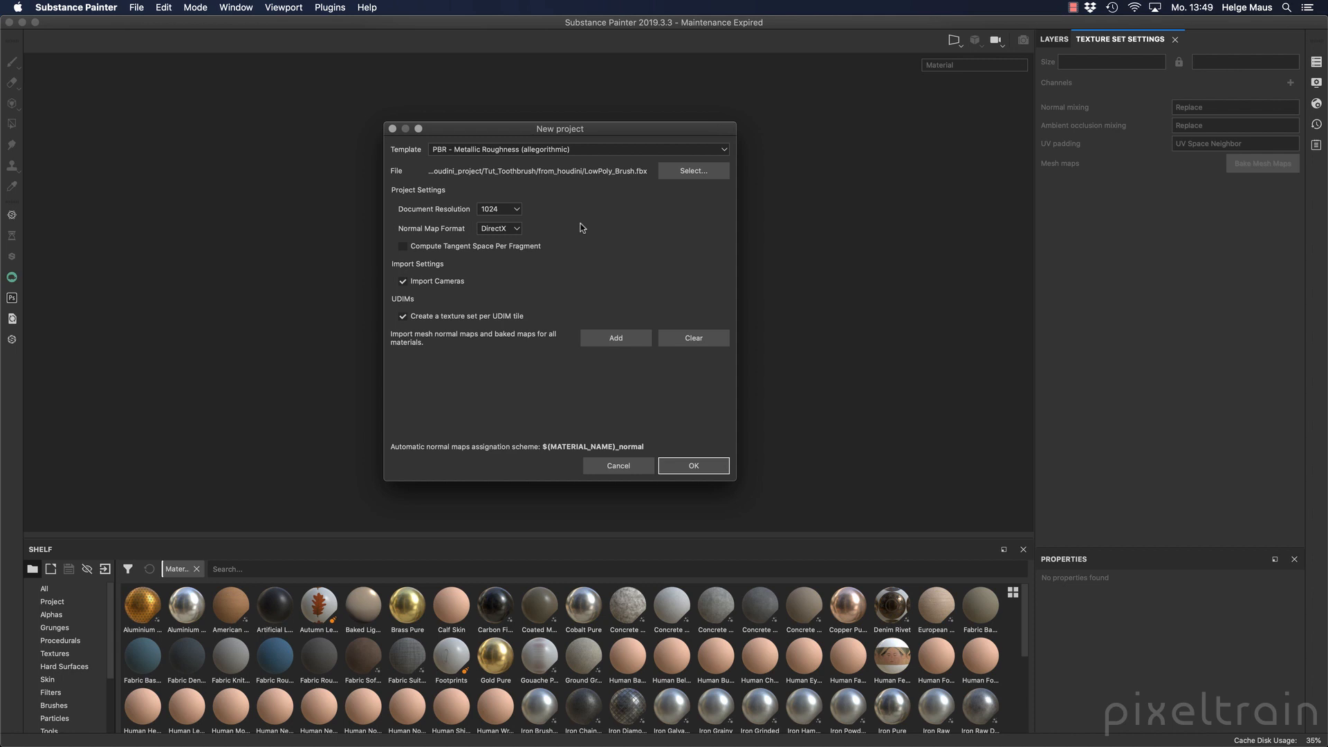
pyautogui.click(515, 210)
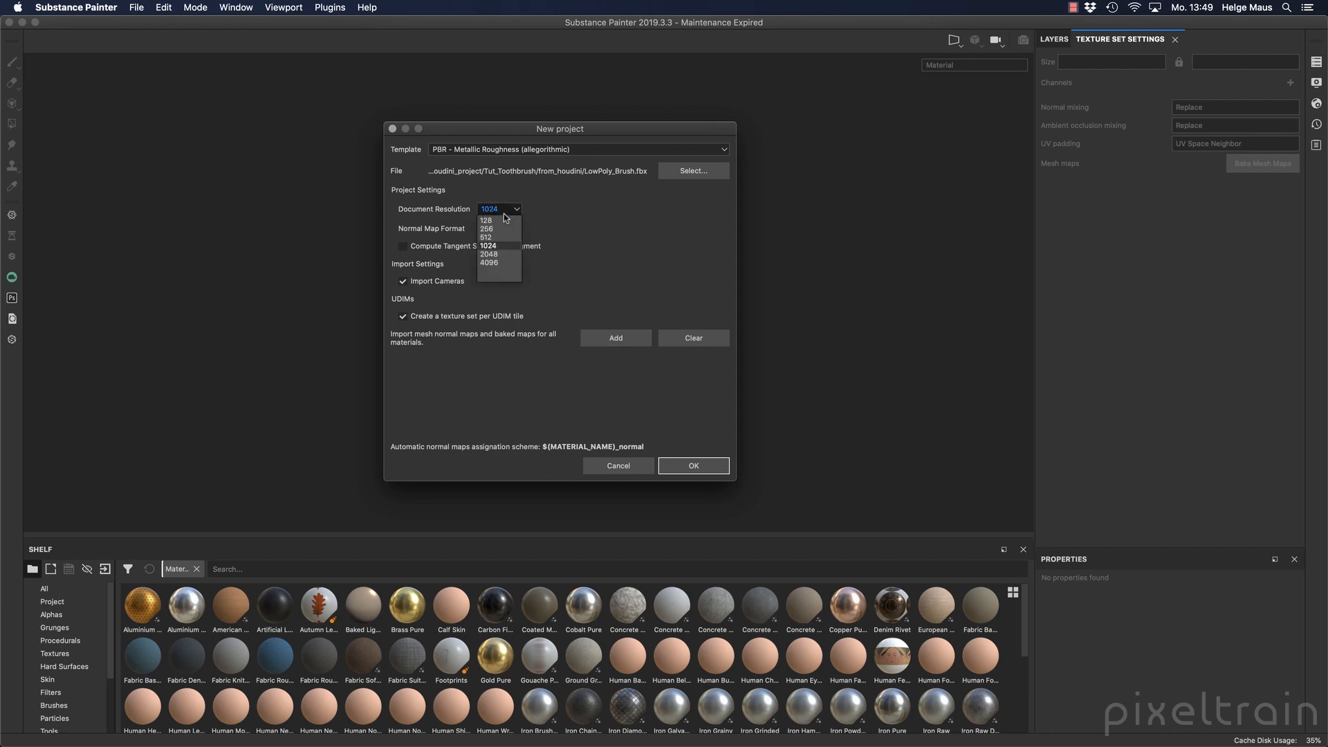
pyautogui.click(504, 254)
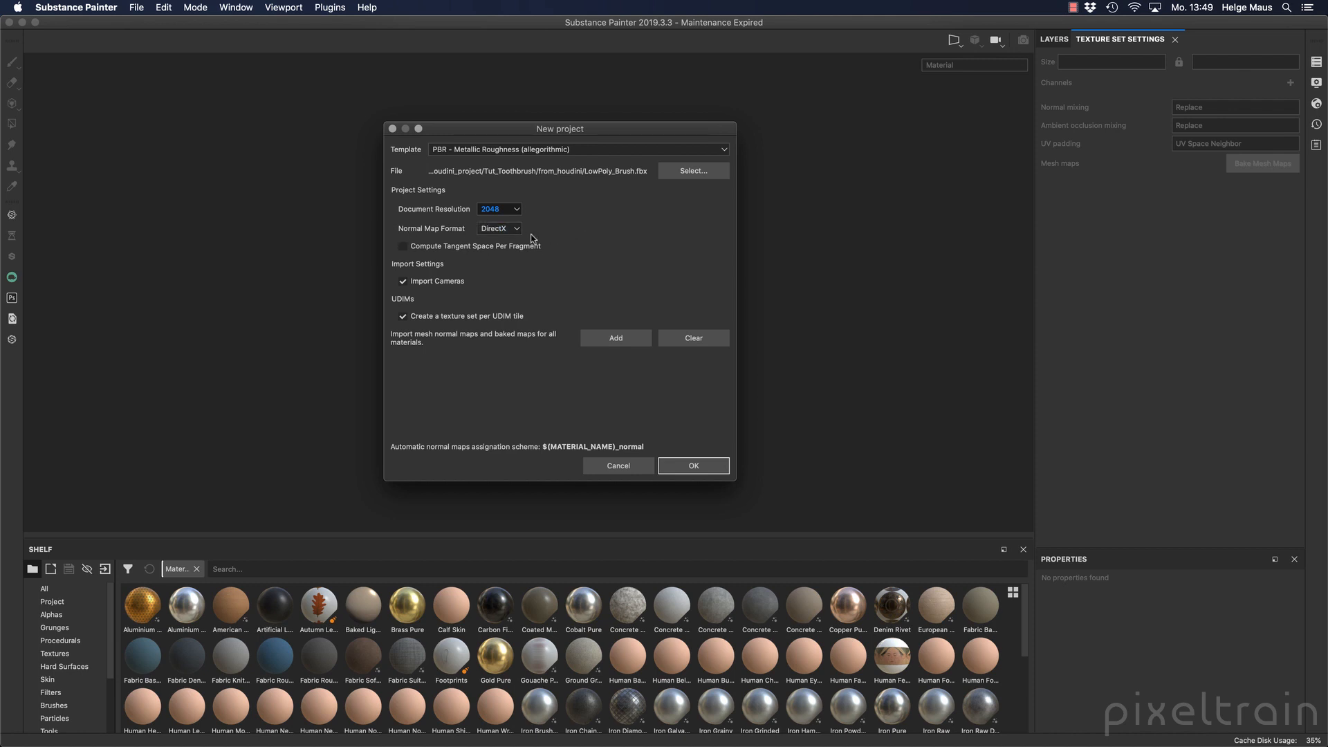
# Choose the project's normal map format and create the project
pyautogui.click(511, 228)
pyautogui.click(502, 253)
pyautogui.press('Tab')
pyautogui.click(692, 465)
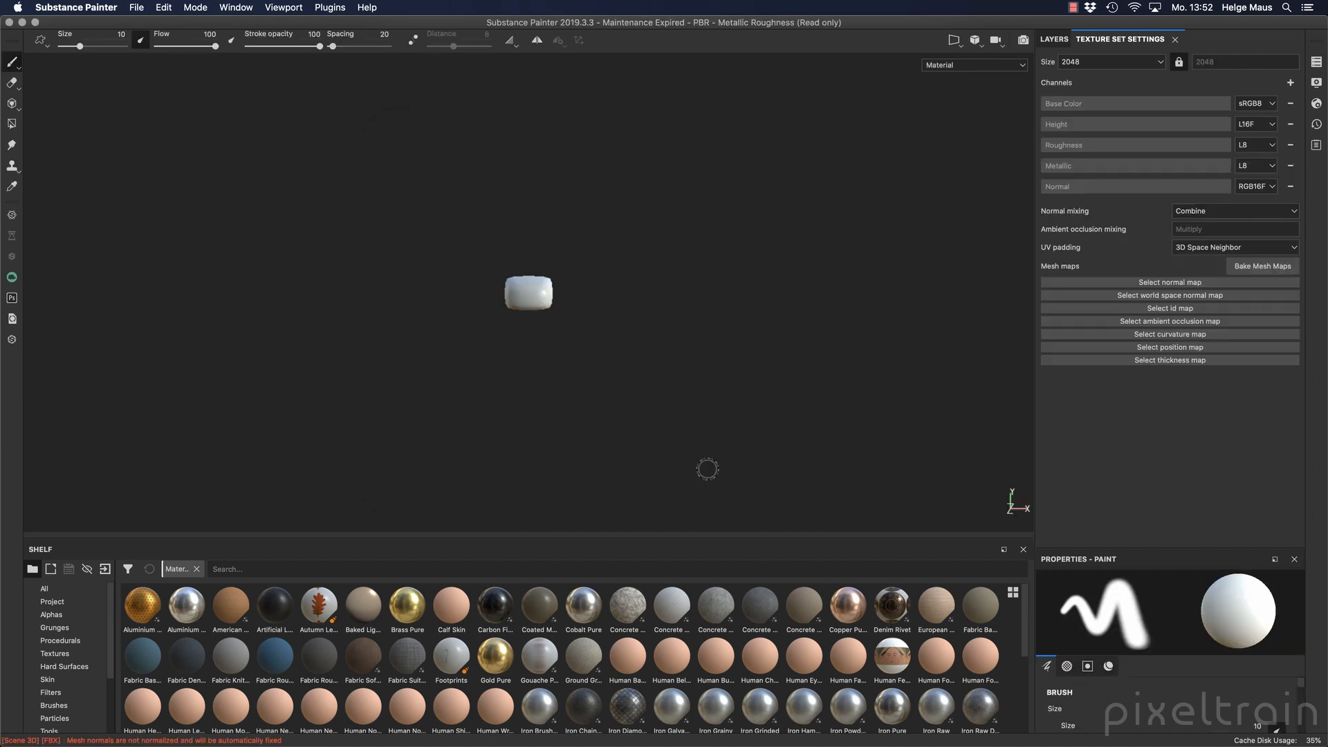
# Examine the imported brush mesh from several angles and review its texture set settings, including the available sizes
pyautogui.keyDown('alt'); pyautogui.moveTo(658, 242); pyautogui.dragTo(658, 299); pyautogui.keyUp('alt')
pyautogui.moveTo(657, 299)
pyautogui.keyDown('alt'); pyautogui.mouseDown(button='middle')
pyautogui.moveTo(799, 319)
pyautogui.moveTo(687, 290)
pyautogui.mouseUp(button='middle'); pyautogui.keyUp('alt')
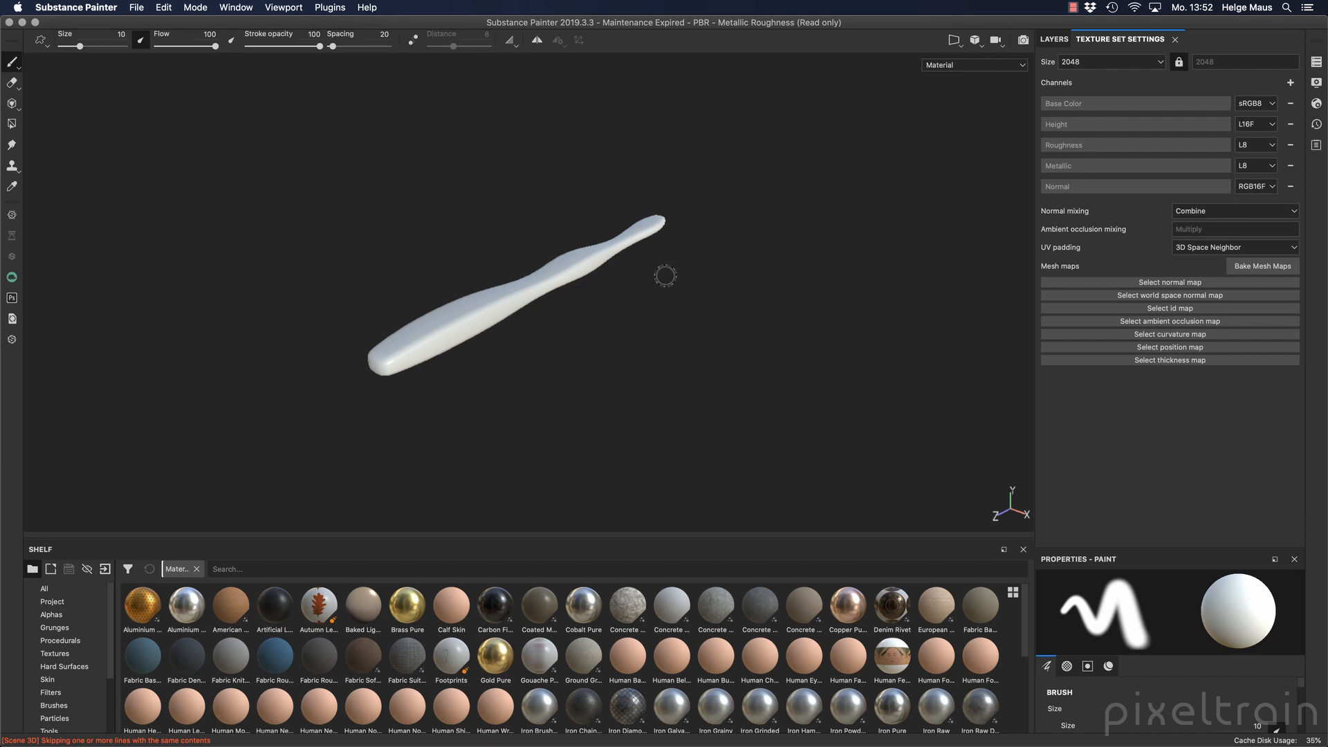
pyautogui.keyDown('alt'); pyautogui.moveTo(516, 266); pyautogui.dragTo(546, 281); pyautogui.keyUp('alt')
pyautogui.keyDown('alt'); pyautogui.moveTo(546, 280); pyautogui.dragTo(646, 317, button='middle'); pyautogui.keyUp('alt')
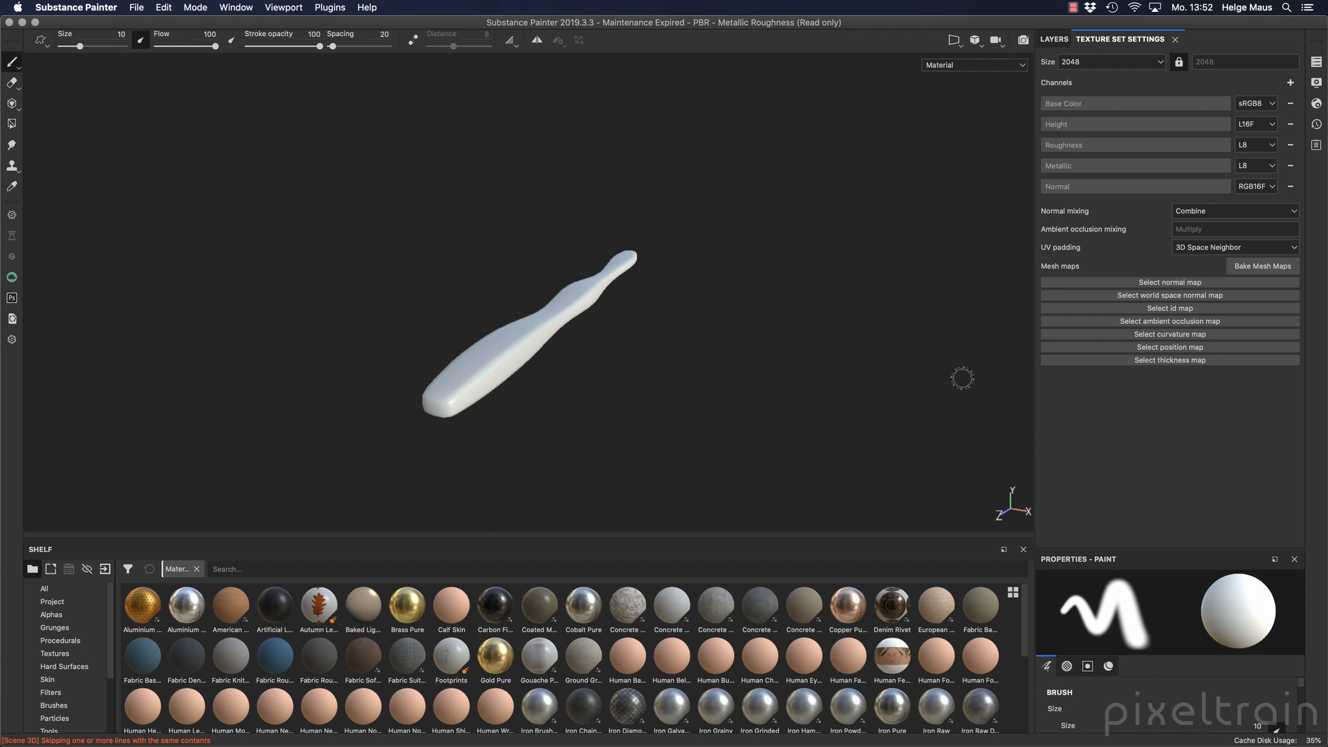
pyautogui.click(1053, 40)
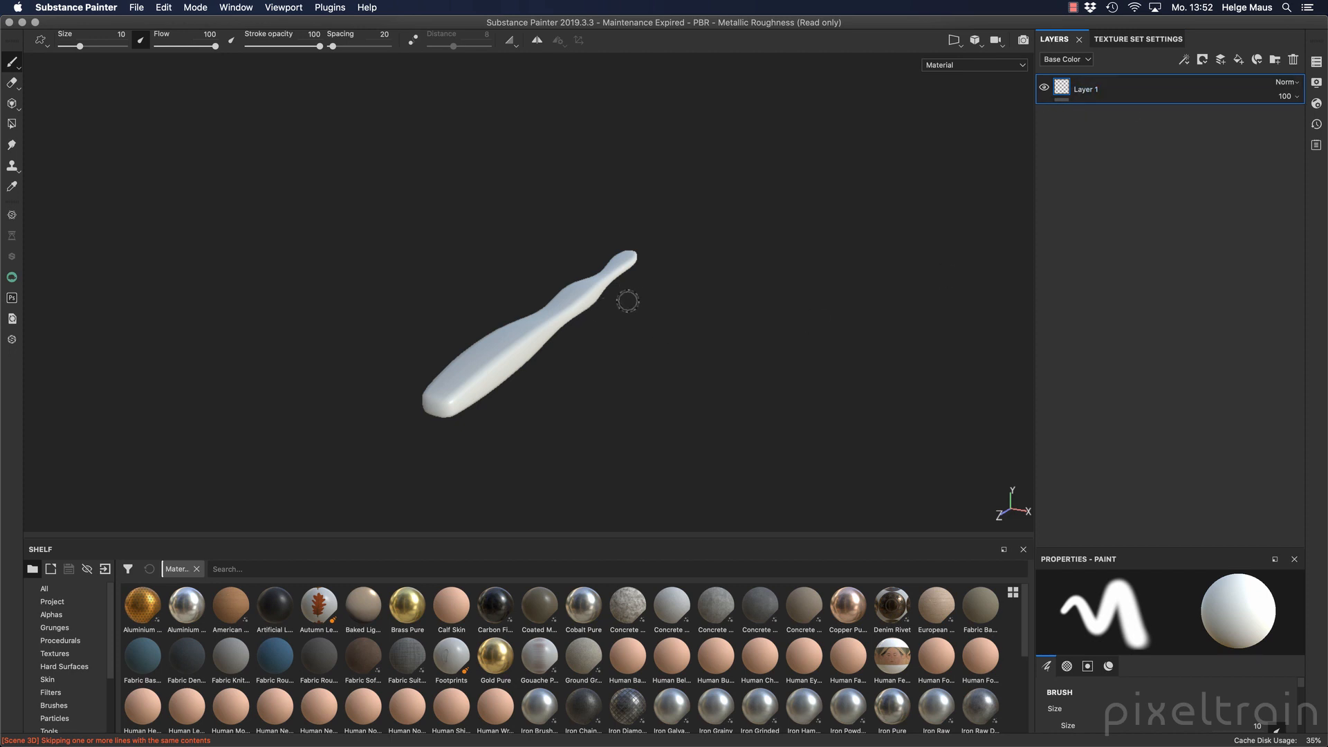
pyautogui.click(1145, 42)
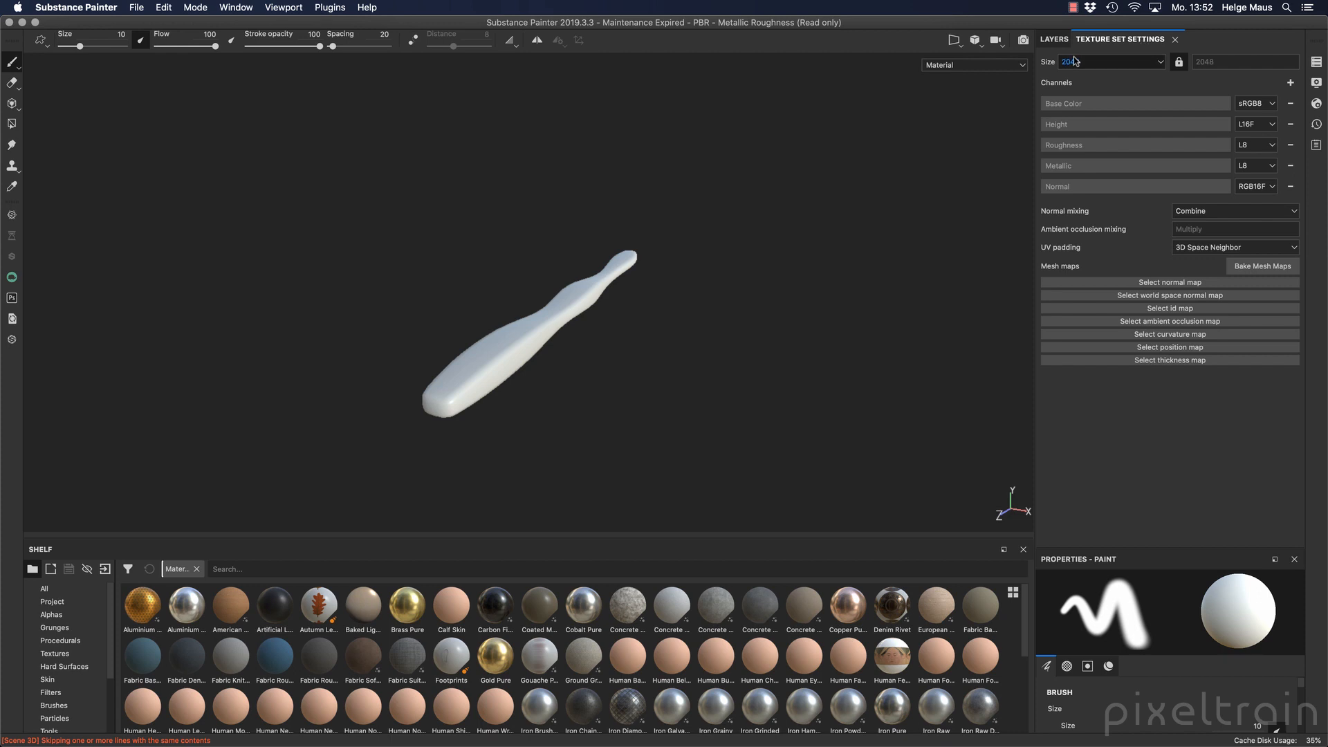
pyautogui.click(1161, 63)
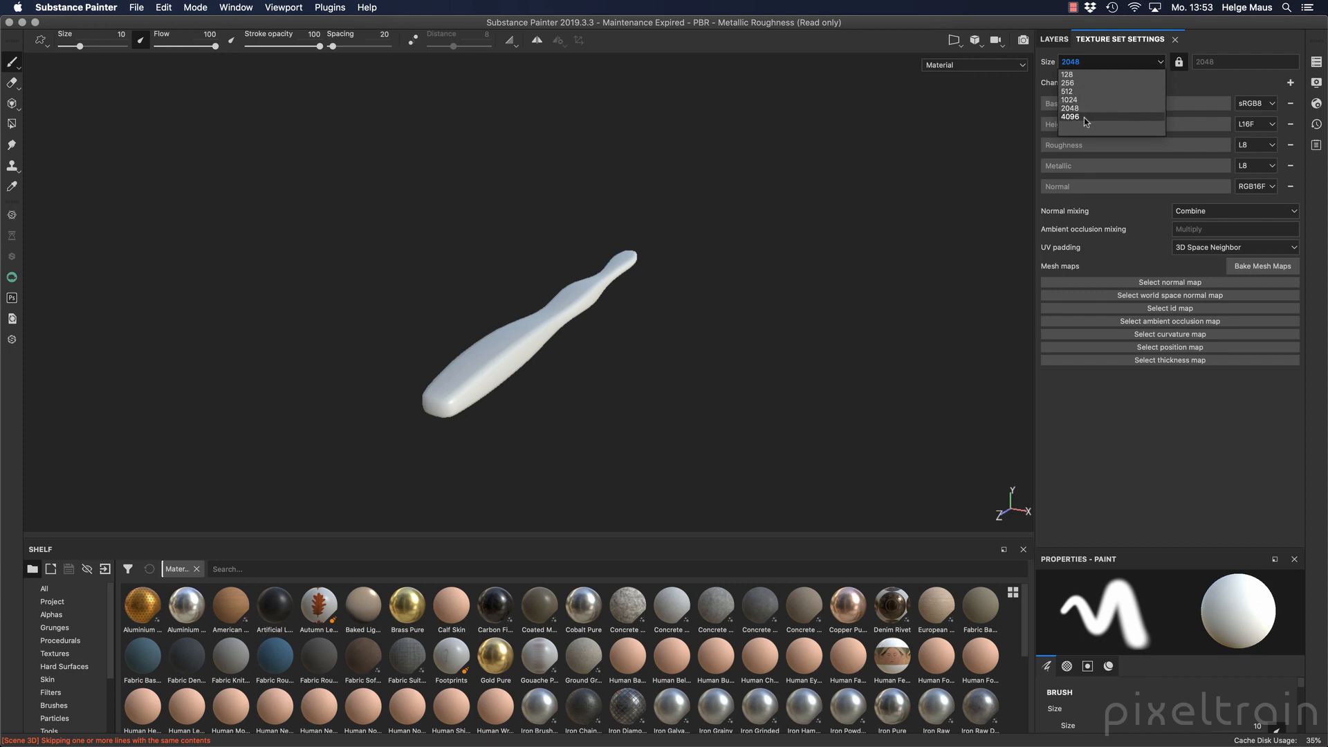
pyautogui.click(1226, 87)
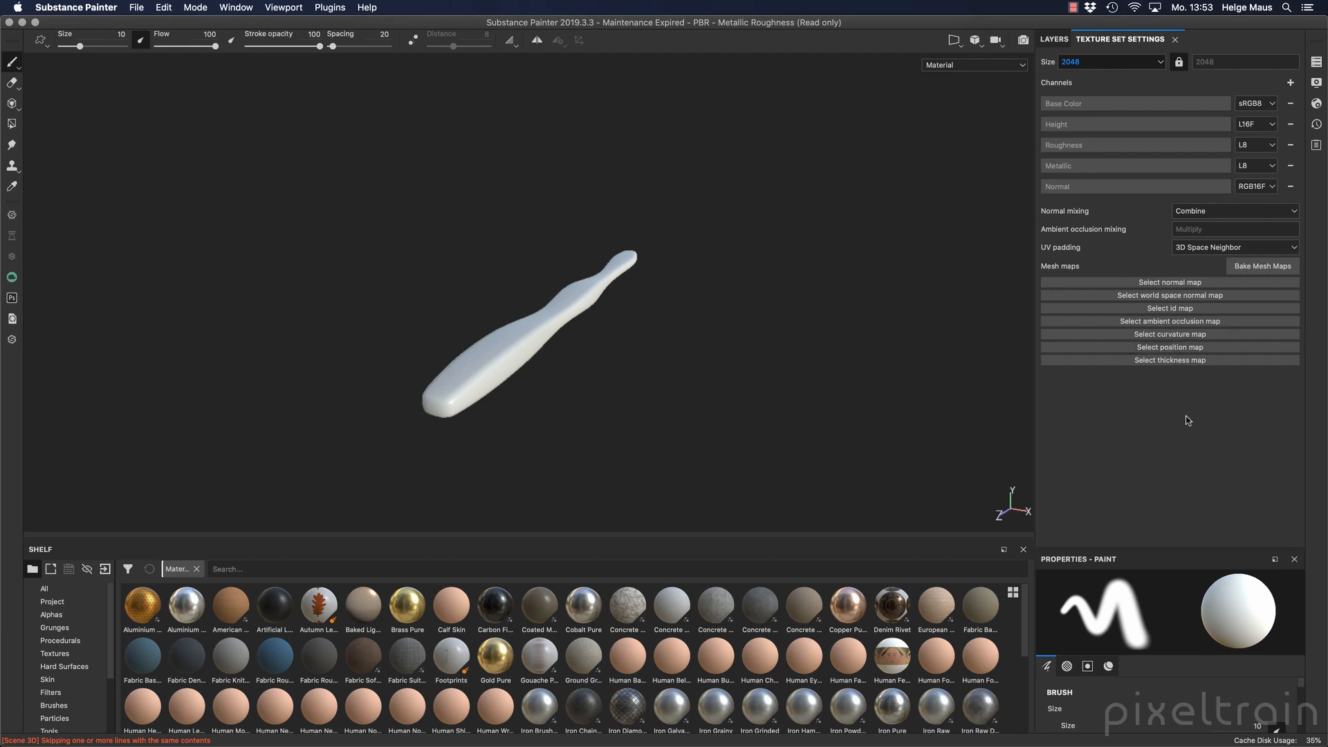
# Open the texture set list and hide and show texture set 1001 to check which mesh it covers
pyautogui.click(1052, 40)
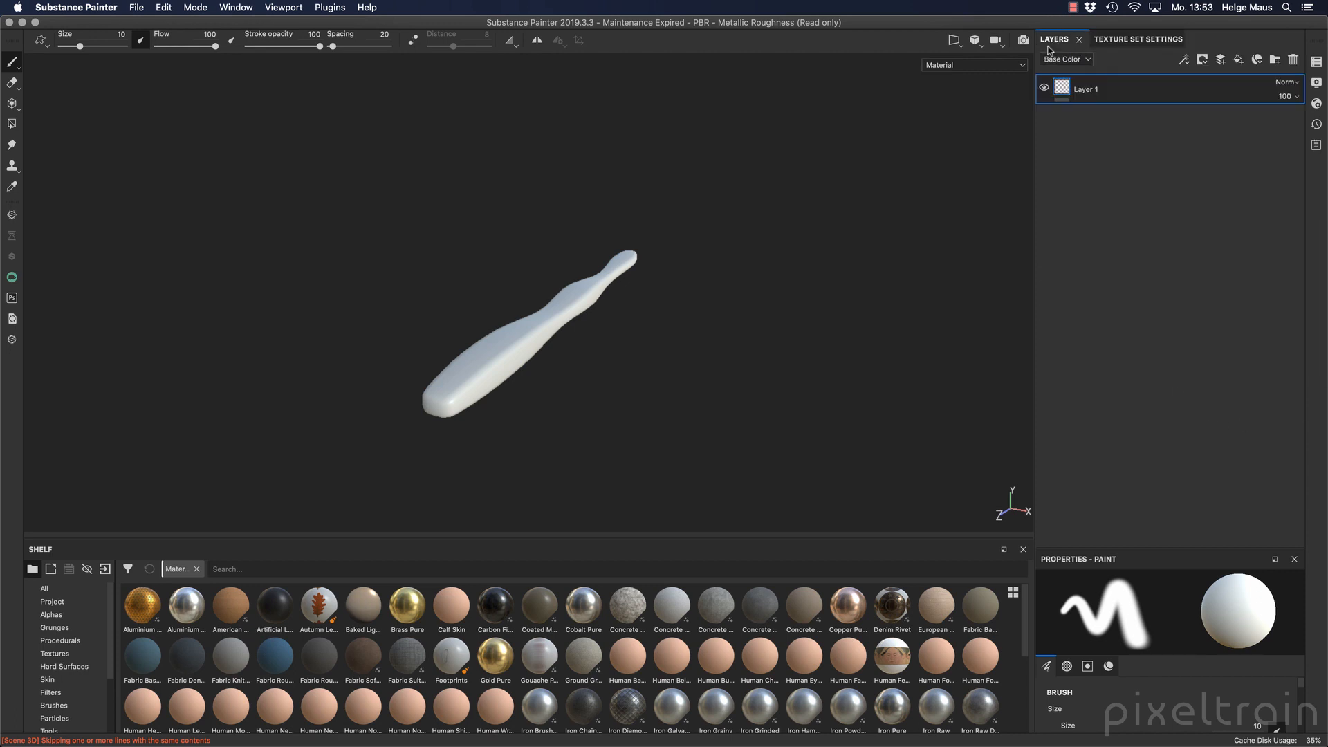
pyautogui.click(1316, 63)
pyautogui.click(1316, 63)
pyautogui.click(1317, 63)
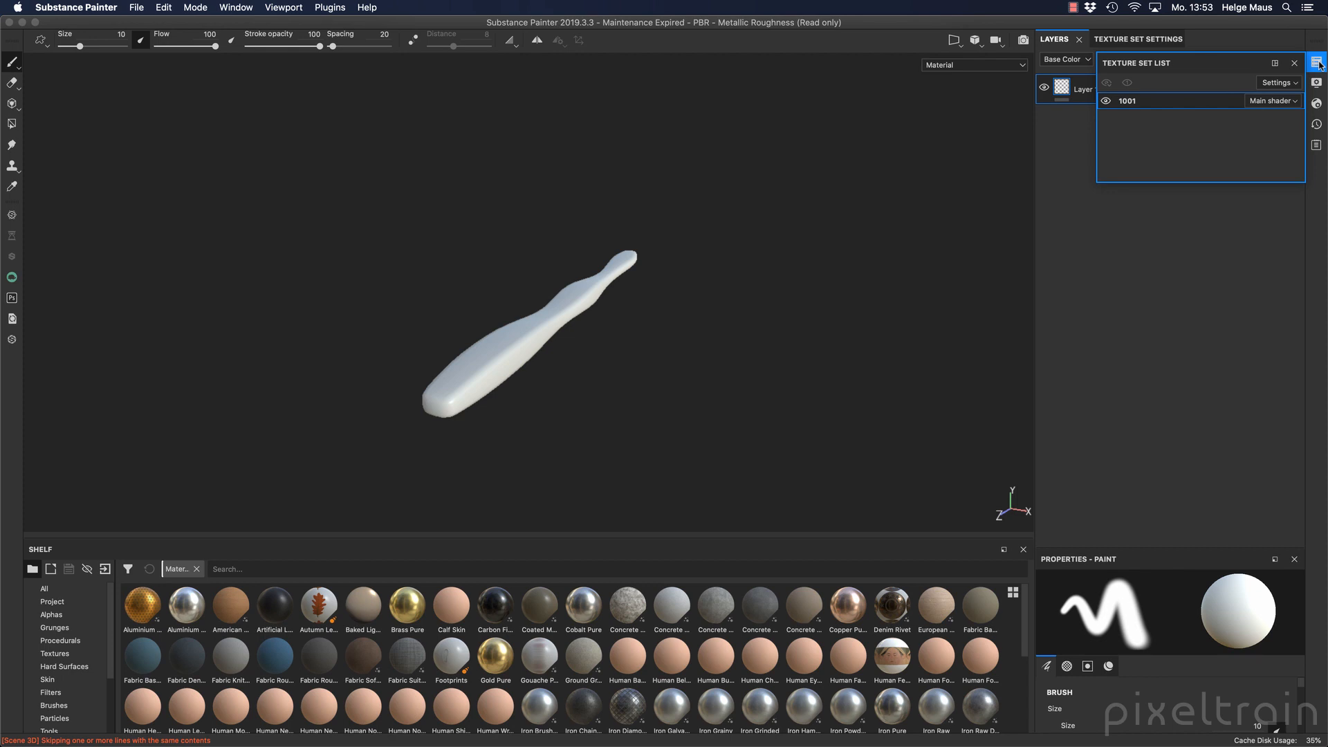
pyautogui.doubleClick(1127, 101)
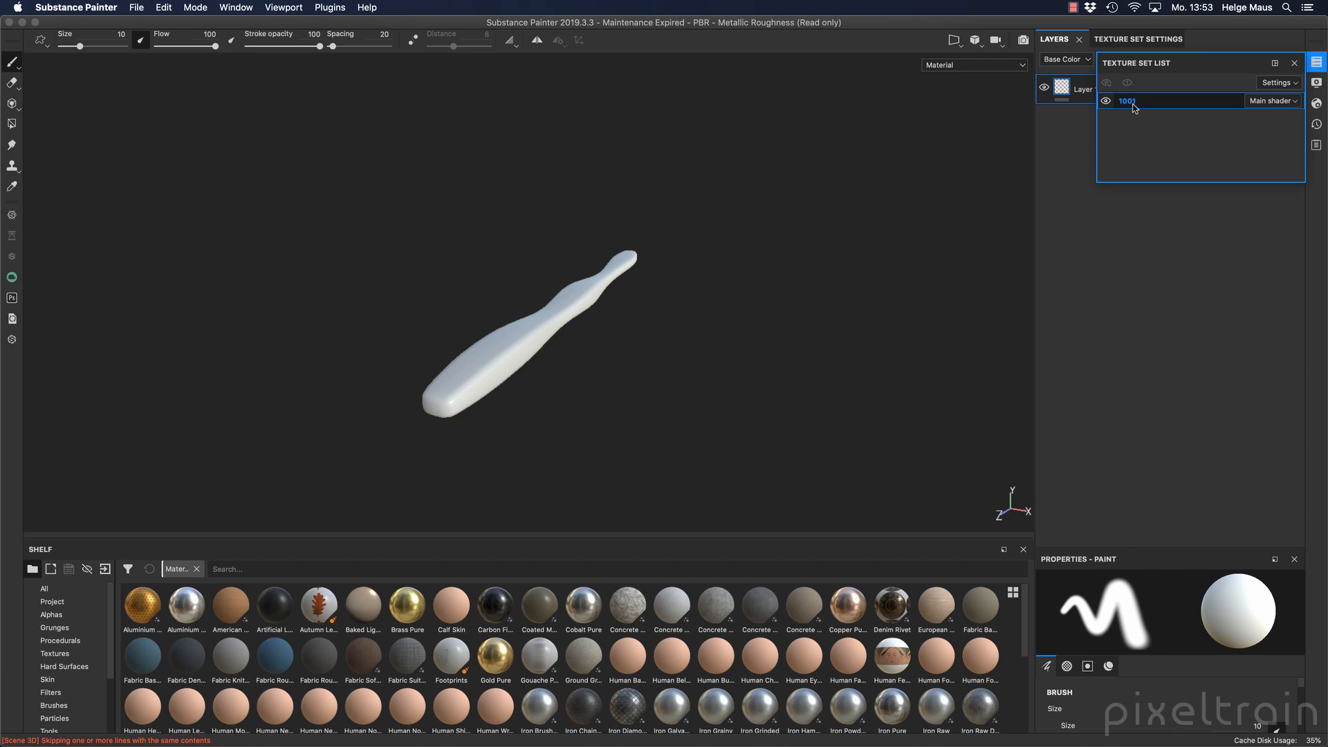
pyautogui.click(1105, 101)
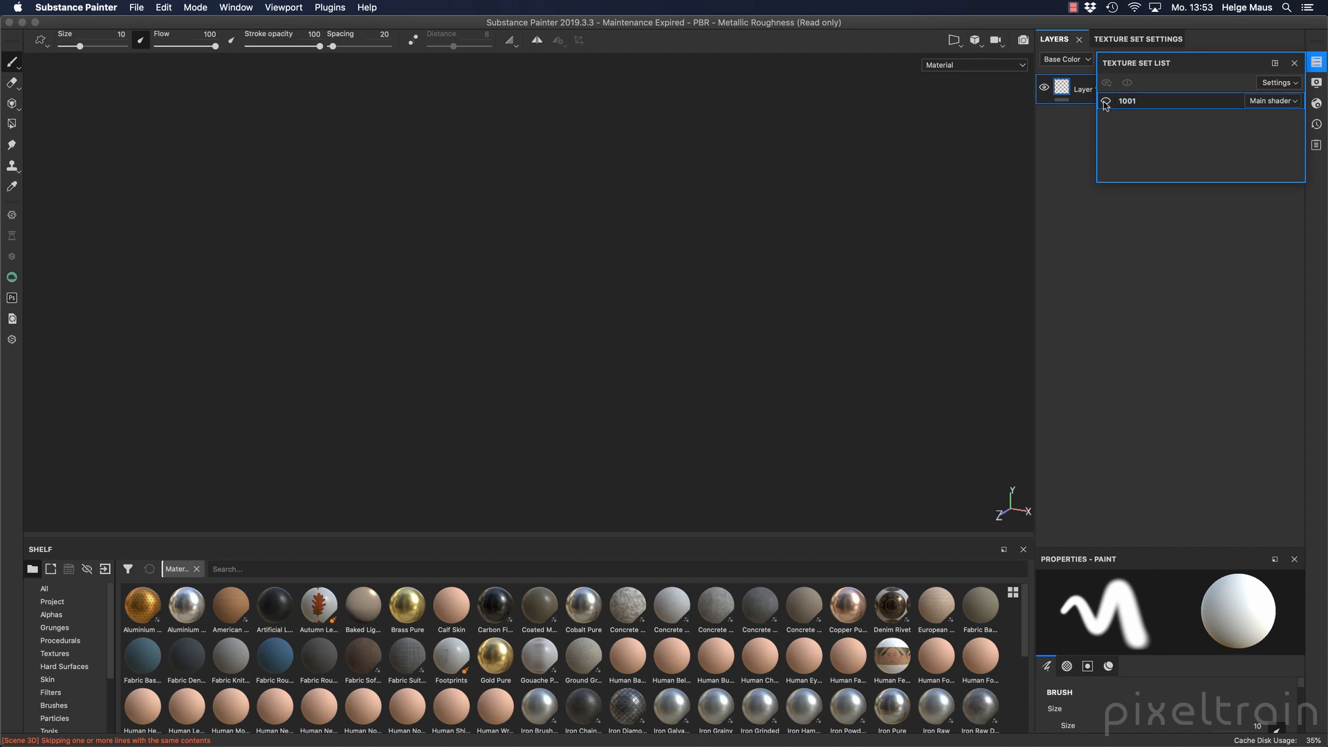
pyautogui.click(1105, 101)
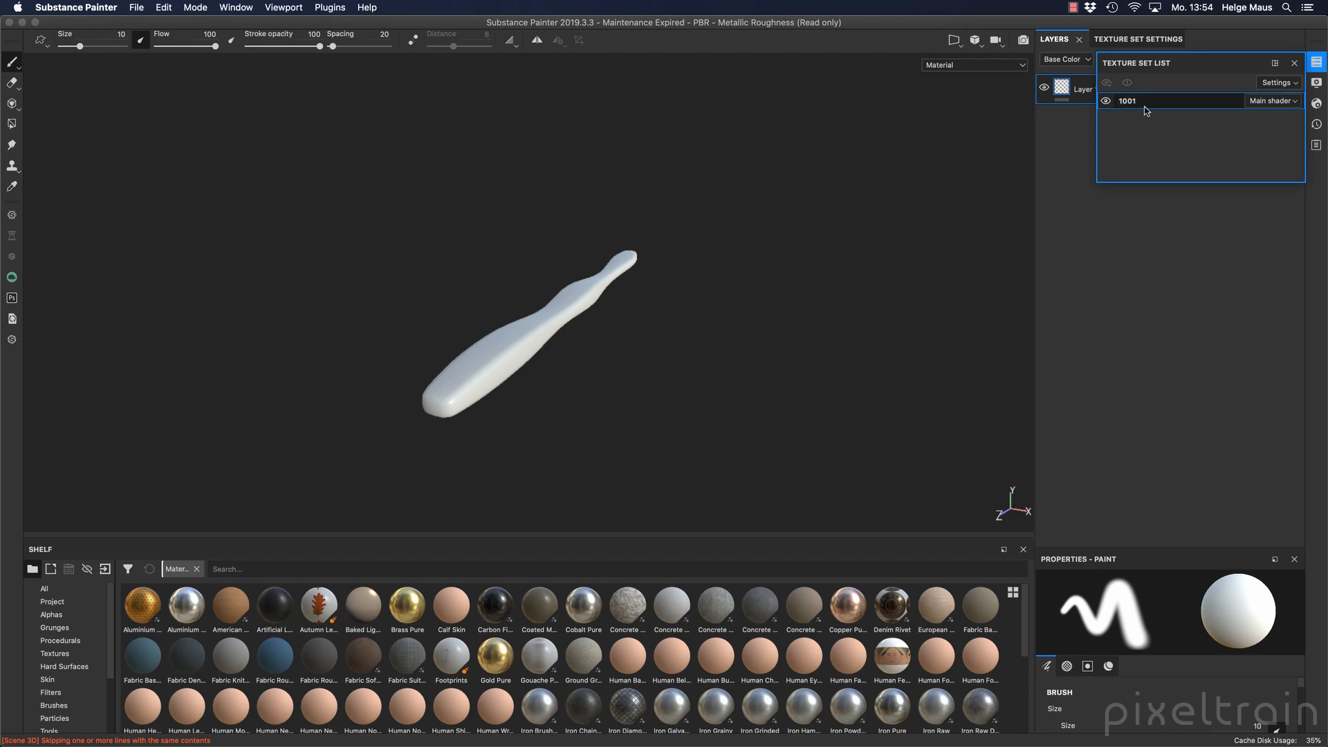
# Rename texture set 1001 as Brush
pyautogui.doubleClick(1128, 102)
pyautogui.write('Brus')
pyautogui.press('Return')
# Hide and show the Brush texture set to check its mesh, and close the texture set list
pyautogui.click(1106, 102)
pyautogui.click(1106, 102)
pyautogui.click(1106, 102)
pyautogui.click(1107, 102)
pyautogui.click(1107, 102)
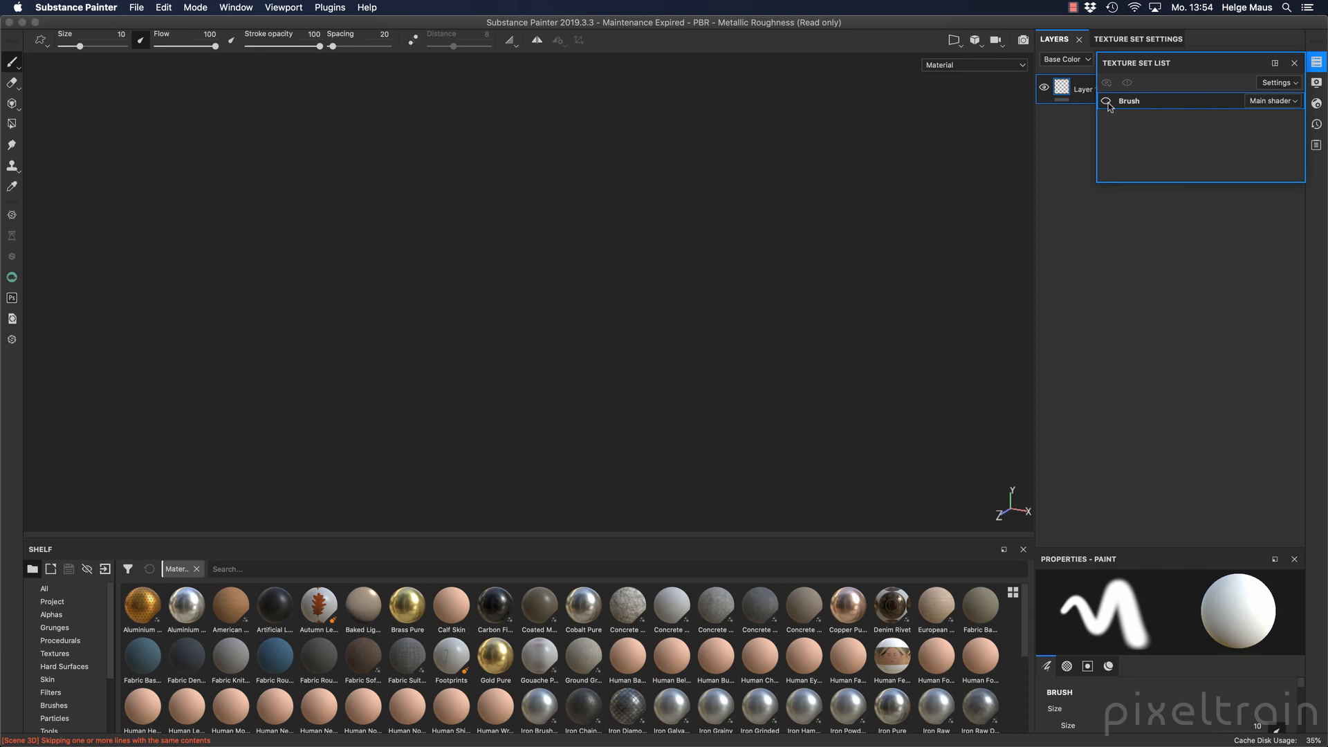
pyautogui.click(1106, 102)
pyautogui.click(1316, 62)
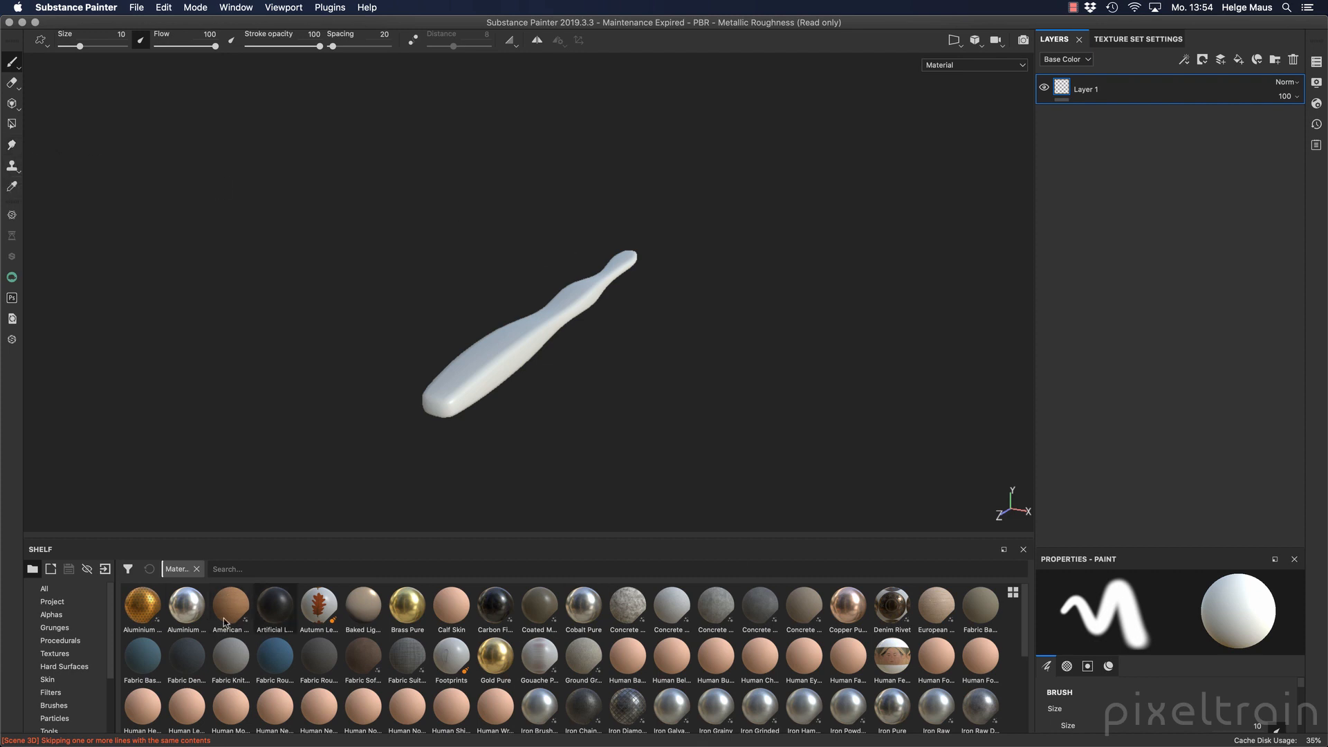
# Enlarge the paint properties area and choose the standard Paint tool
pyautogui.moveTo(843, 615)
pyautogui.moveTo(1171, 547); pyautogui.dragTo(1170, 183)
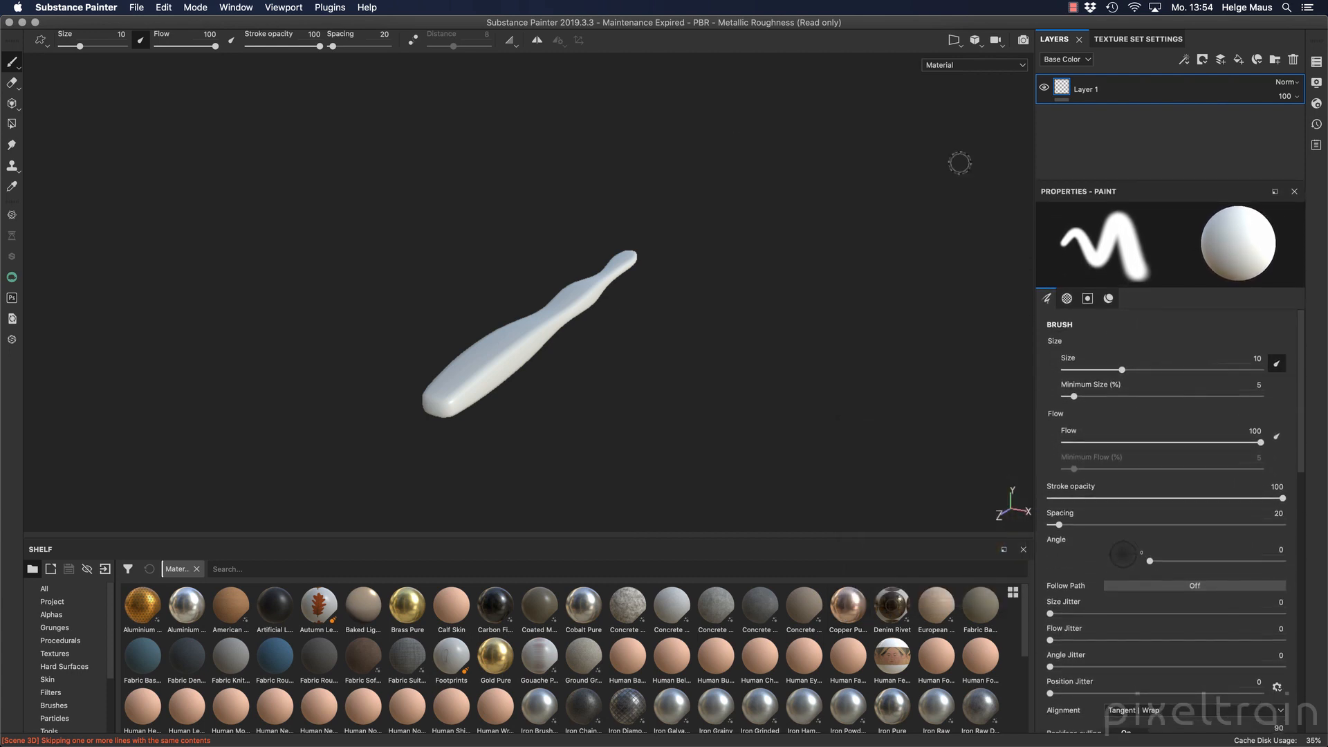
pyautogui.click(12, 63)
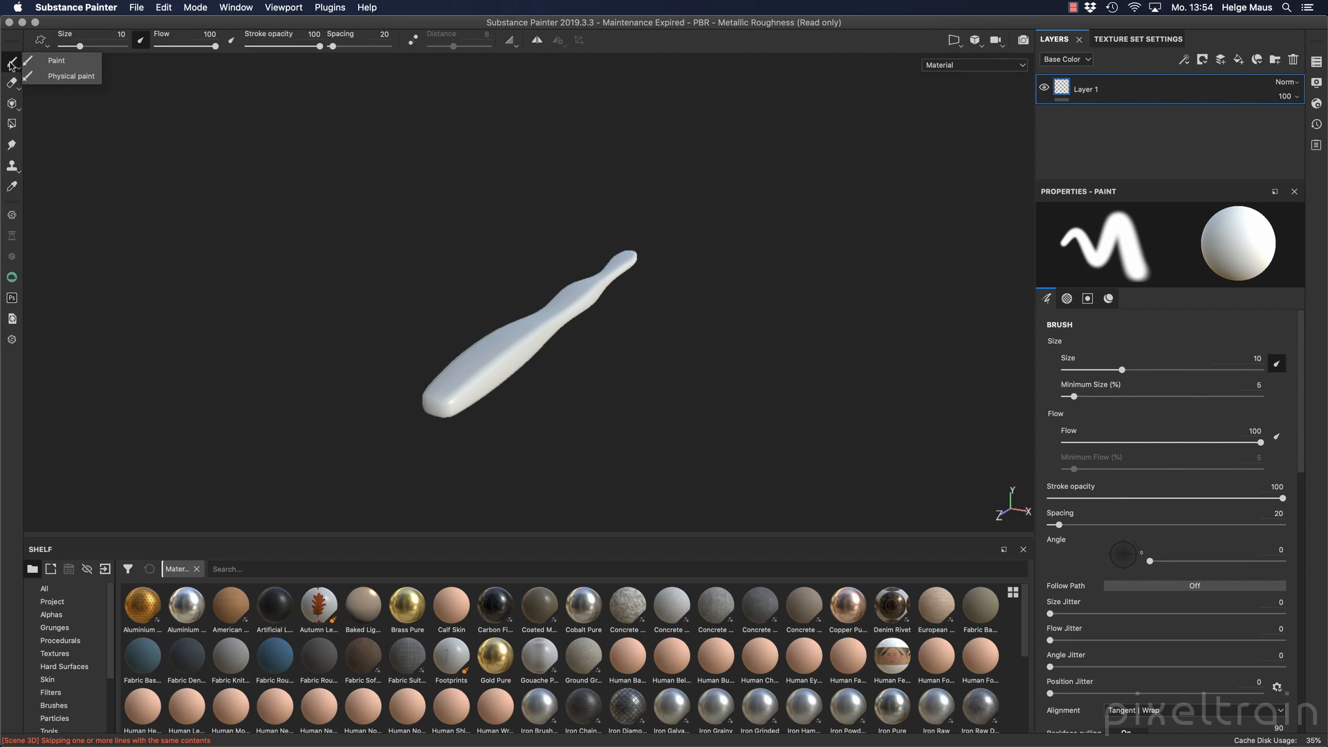
pyautogui.click(53, 64)
# Paint a white test stroke with the size 10 brush along the wide part of the toothbrush
pyautogui.keyDown('alt'); pyautogui.moveTo(576, 314); pyautogui.dragTo(481, 351); pyautogui.keyUp('alt')
pyautogui.moveTo(774, 258)
pyautogui.keyDown('alt'); pyautogui.mouseDown(button='right')
pyautogui.moveTo(779, 293)
pyautogui.moveTo(509, 335)
pyautogui.moveTo(869, 275)
pyautogui.mouseUp(button='right'); pyautogui.keyUp('alt')
pyautogui.keyDown('alt'); pyautogui.moveTo(515, 349); pyautogui.dragTo(854, 304, button='right'); pyautogui.keyUp('alt')
pyautogui.keyDown('alt'); pyautogui.moveTo(854, 304); pyautogui.dragTo(818, 323, button='middle'); pyautogui.keyUp('alt')
pyautogui.moveTo(818, 323)
pyautogui.keyDown('alt'); pyautogui.mouseDown()
pyautogui.moveTo(812, 309)
pyautogui.moveTo(785, 319)
pyautogui.mouseUp(); pyautogui.keyUp('alt')
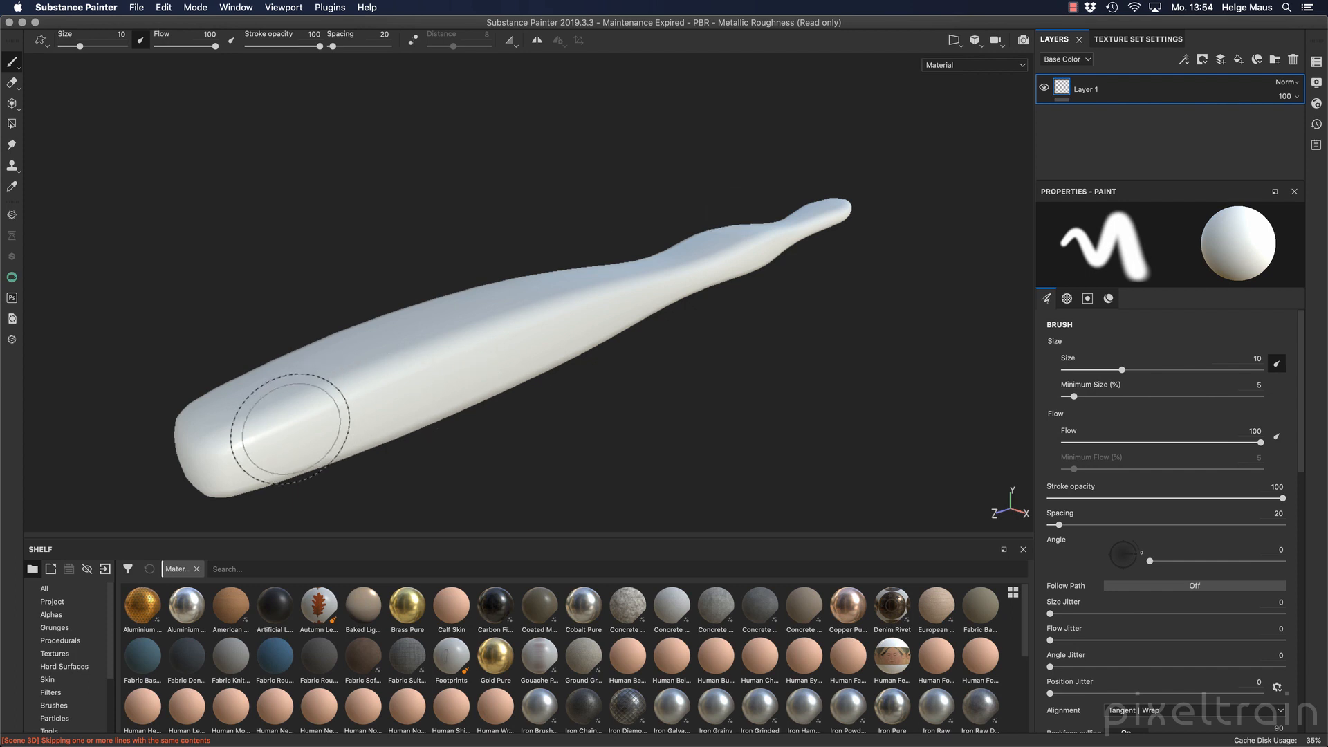
pyautogui.moveTo(291, 422)
pyautogui.mouseDown()
pyautogui.moveTo(385, 362)
pyautogui.moveTo(585, 307)
pyautogui.mouseUp()
pyautogui.moveTo(714, 359)
pyautogui.keyDown('alt'); pyautogui.mouseDown()
pyautogui.moveTo(376, 351)
pyautogui.moveTo(711, 305)
pyautogui.moveTo(754, 320)
pyautogui.mouseUp(); pyautogui.keyUp('alt')
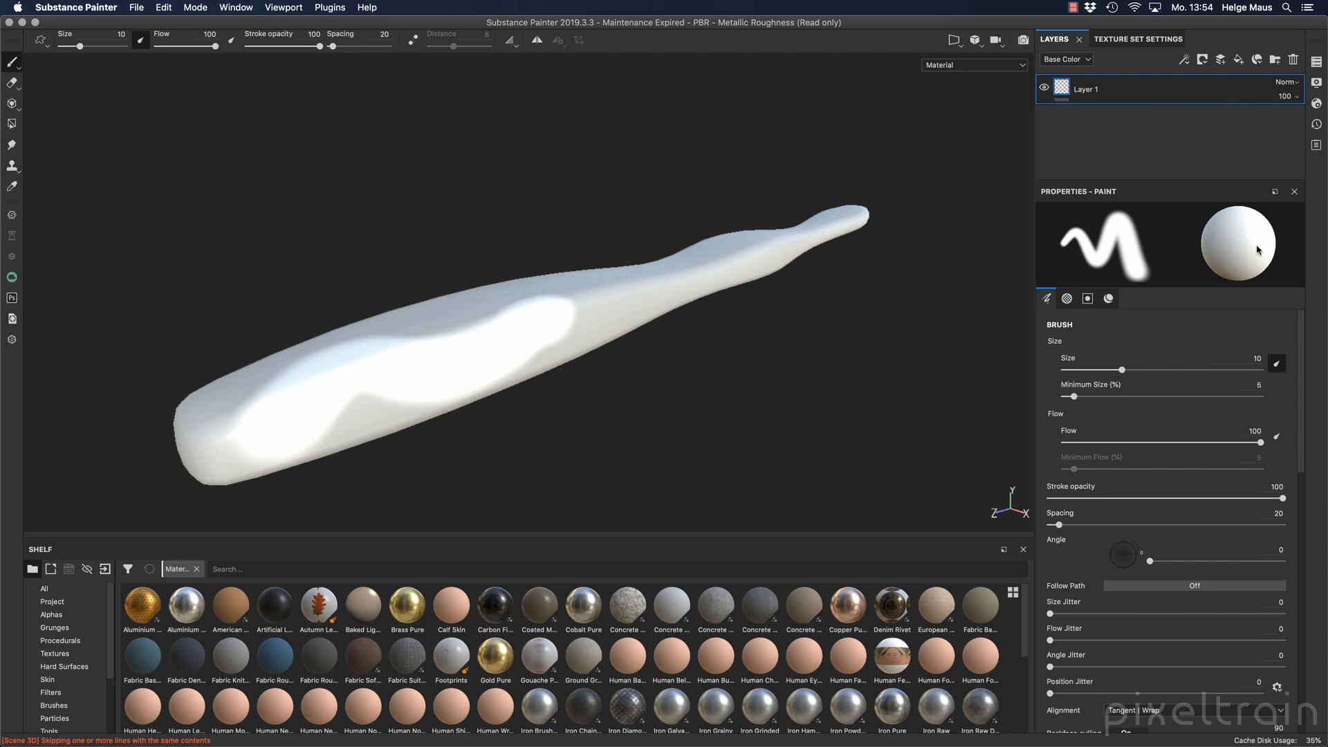
# Look through the brush's alpha and material settings, and paint another white stroke over the same area
pyautogui.moveTo(1300, 387)
pyautogui.mouseDown()
pyautogui.moveTo(1311, 567)
pyautogui.moveTo(1269, 304)
pyautogui.mouseUp()
pyautogui.click(1066, 299)
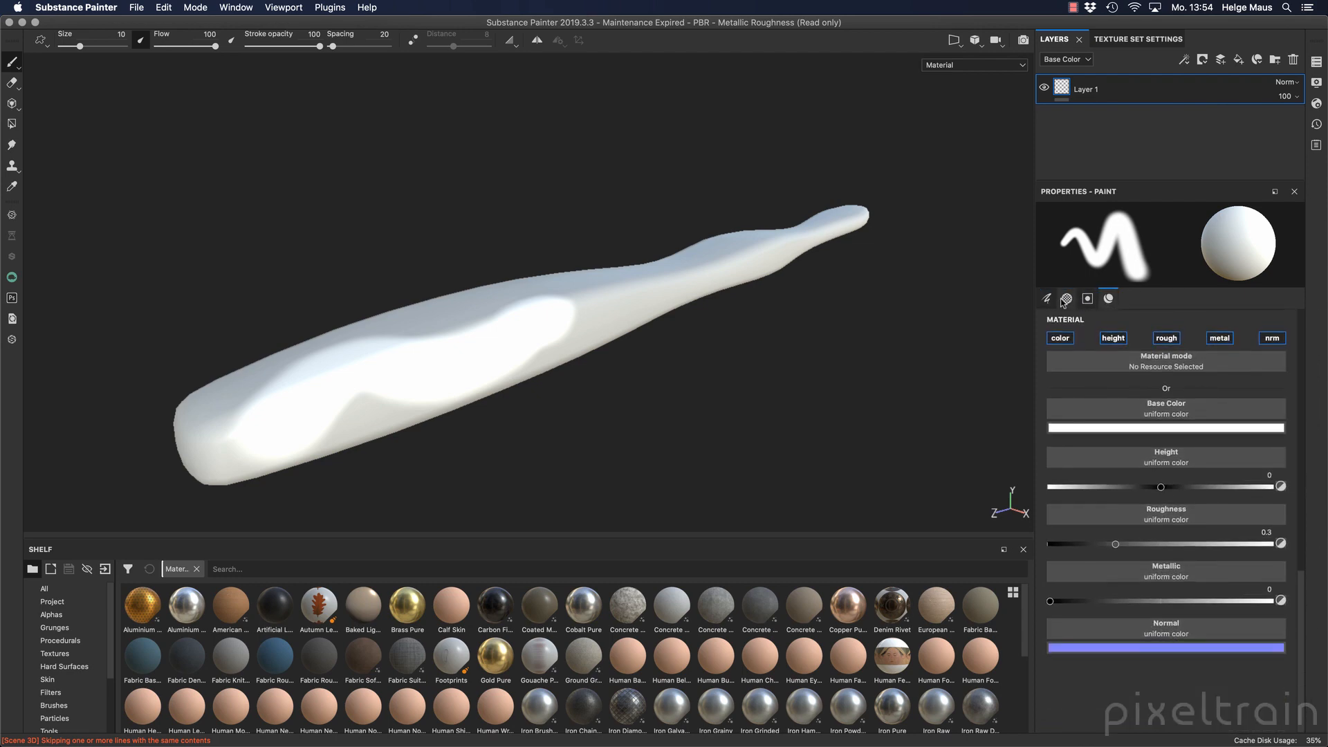
pyautogui.click(1066, 299)
pyautogui.click(1108, 298)
pyautogui.click(1270, 337)
pyautogui.moveTo(325, 429)
pyautogui.mouseDown()
pyautogui.moveTo(355, 415)
pyautogui.moveTo(350, 379)
pyautogui.moveTo(561, 319)
pyautogui.mouseUp()
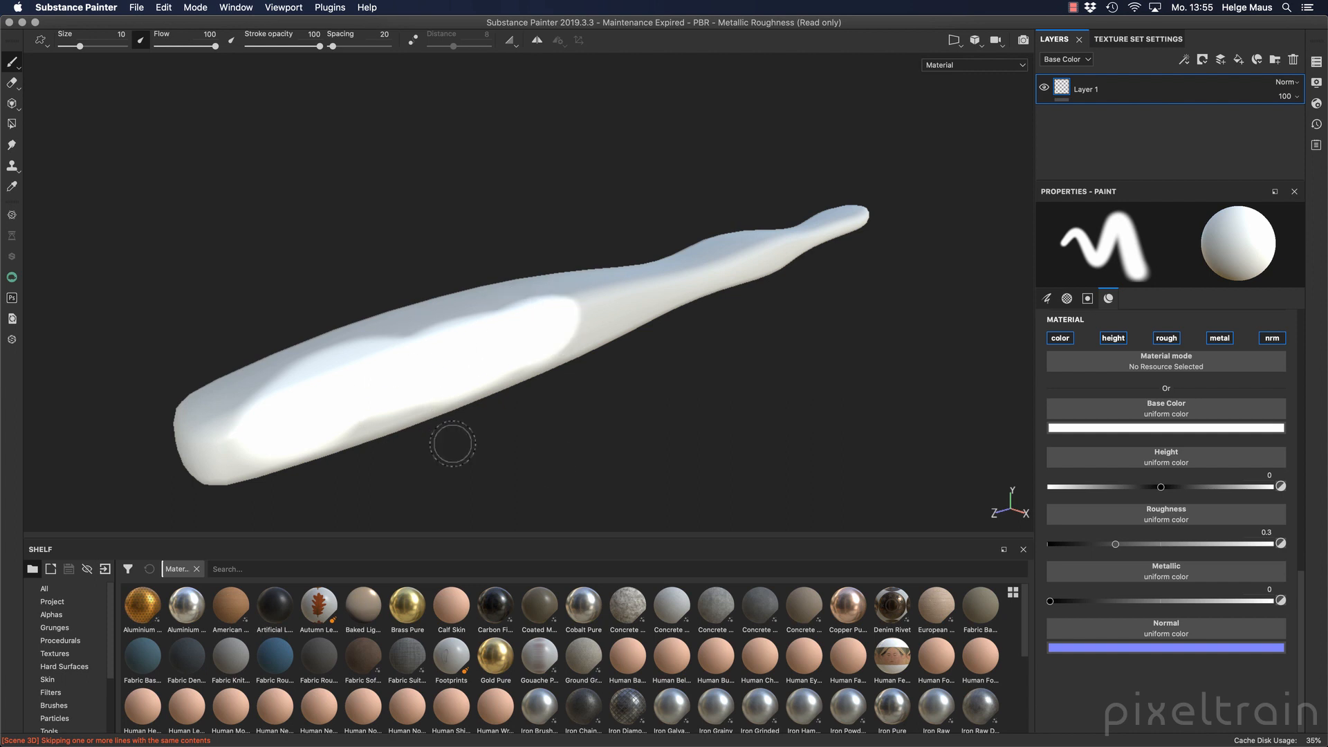
# Set the paint material to a red base color with roughness 0.0575 and metallic 1
pyautogui.click(1172, 428)
pyautogui.moveTo(1200, 479); pyautogui.dragTo(1241, 455)
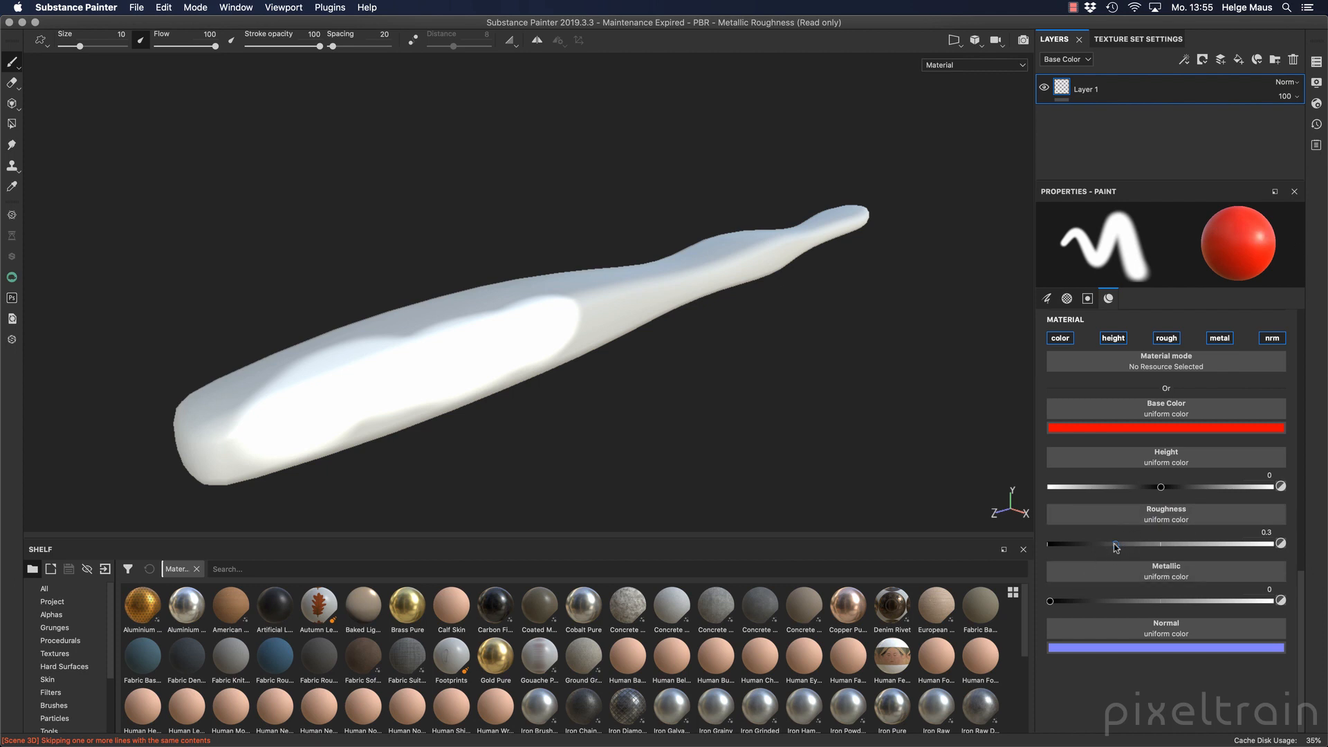
pyautogui.moveTo(1113, 543); pyautogui.dragTo(1063, 548)
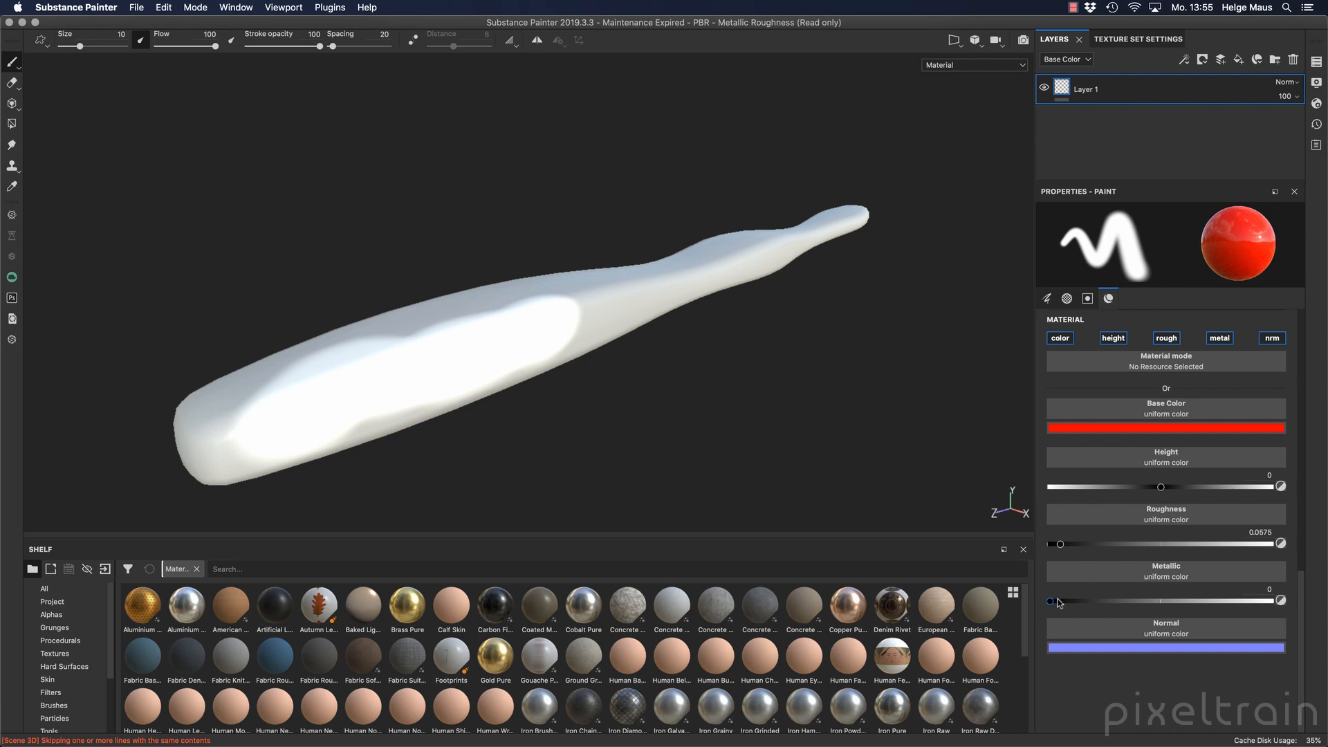
pyautogui.moveTo(1051, 602); pyautogui.dragTo(1258, 602)
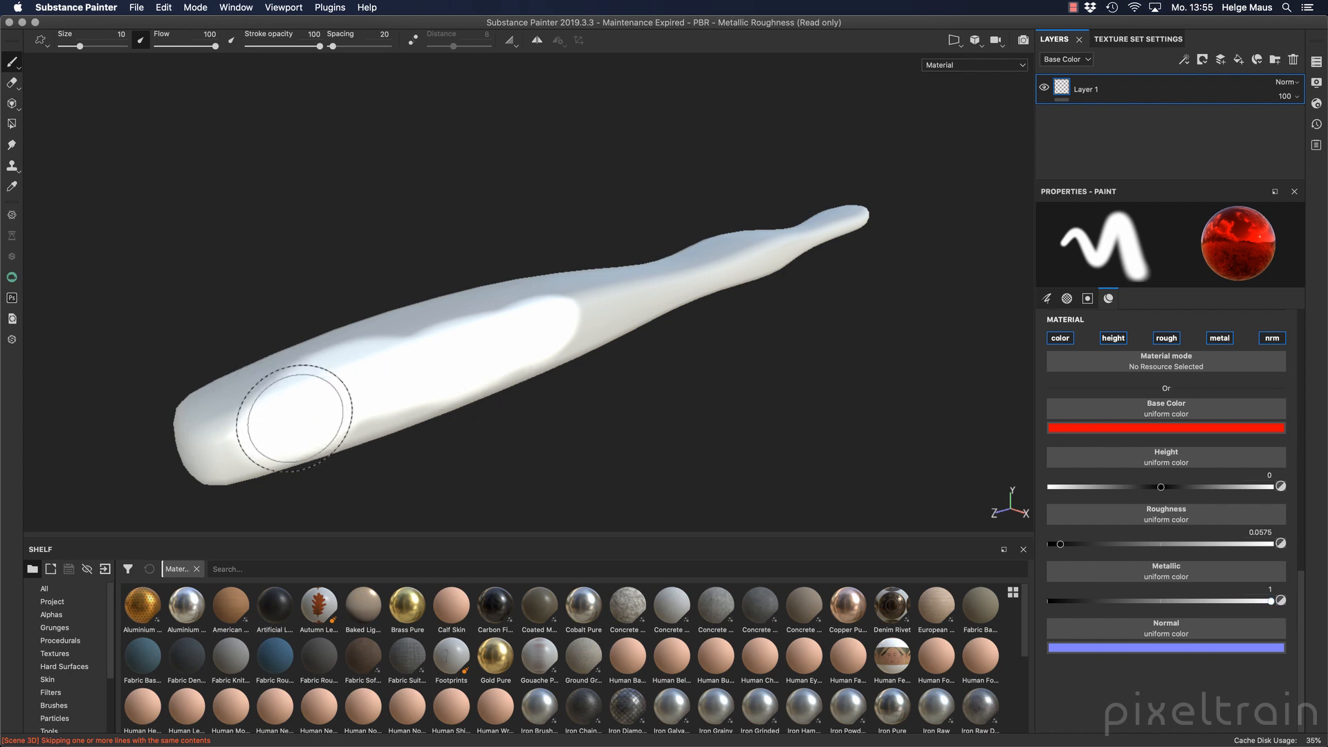
# Reduce the brush size to about 5.85 and paint the red metallic material over the white area
pyautogui.moveTo(379, 393)
pyautogui.keyDown('ctrl'); pyautogui.mouseDown(button='right')
pyautogui.moveTo(337, 392)
pyautogui.moveTo(381, 393)
pyautogui.moveTo(341, 393)
pyautogui.moveTo(354, 393)
pyautogui.mouseUp(button='right'); pyautogui.keyUp('ctrl')
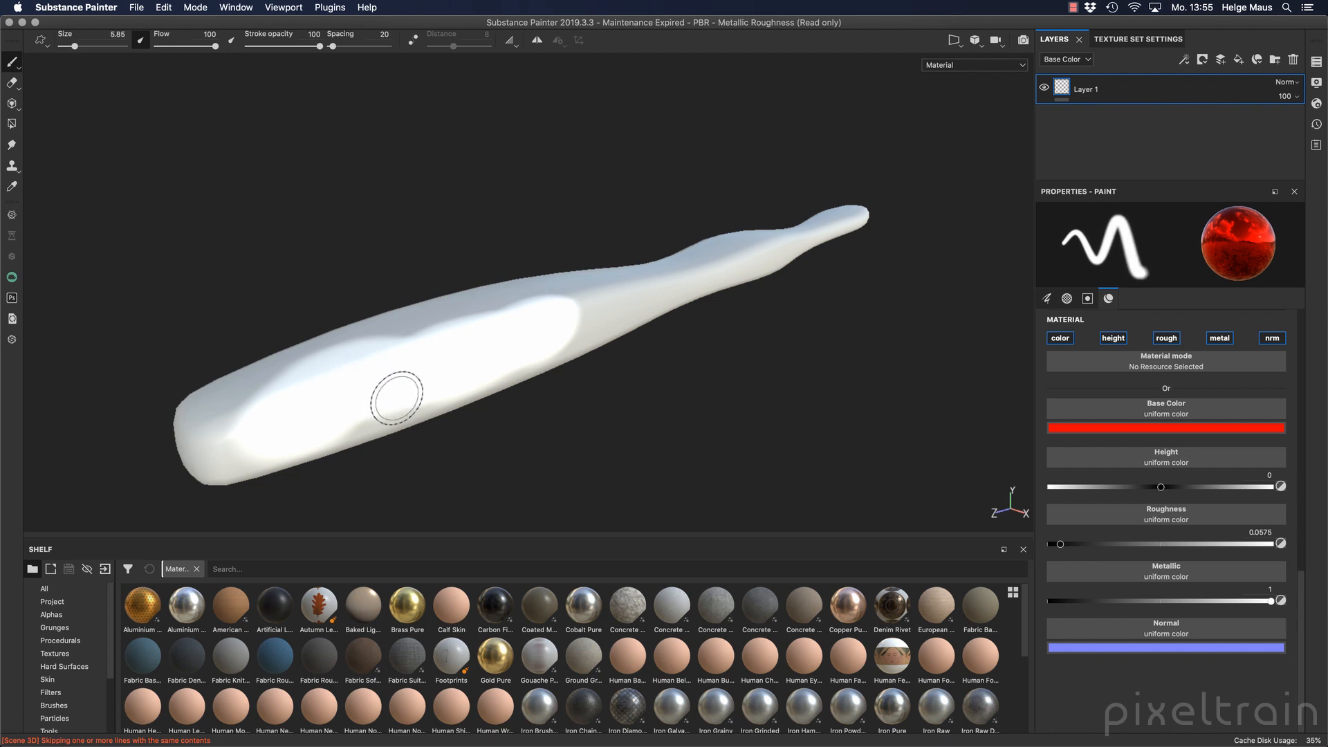
pyautogui.moveTo(394, 395)
pyautogui.keyDown('alt'); pyautogui.mouseDown()
pyautogui.moveTo(297, 424)
pyautogui.moveTo(350, 389)
pyautogui.moveTo(547, 334)
pyautogui.moveTo(563, 311)
pyautogui.moveTo(403, 342)
pyautogui.moveTo(320, 380)
pyautogui.moveTo(350, 407)
pyautogui.moveTo(607, 335)
pyautogui.moveTo(480, 287)
pyautogui.moveTo(395, 424)
pyautogui.moveTo(703, 376)
pyautogui.moveTo(587, 338)
pyautogui.moveTo(608, 335)
pyautogui.mouseUp(); pyautogui.keyUp('alt')
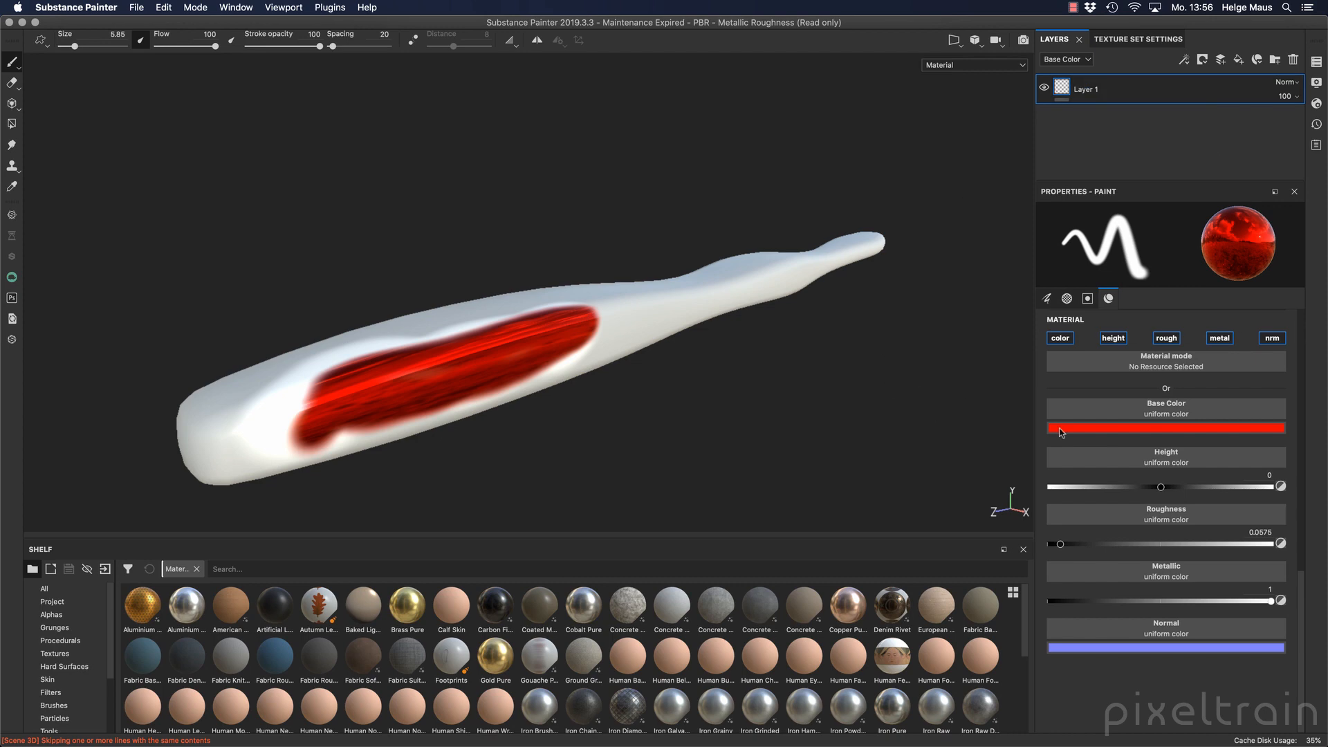
# Switch the paint material's height and metal channels off and back on
pyautogui.click(1118, 342)
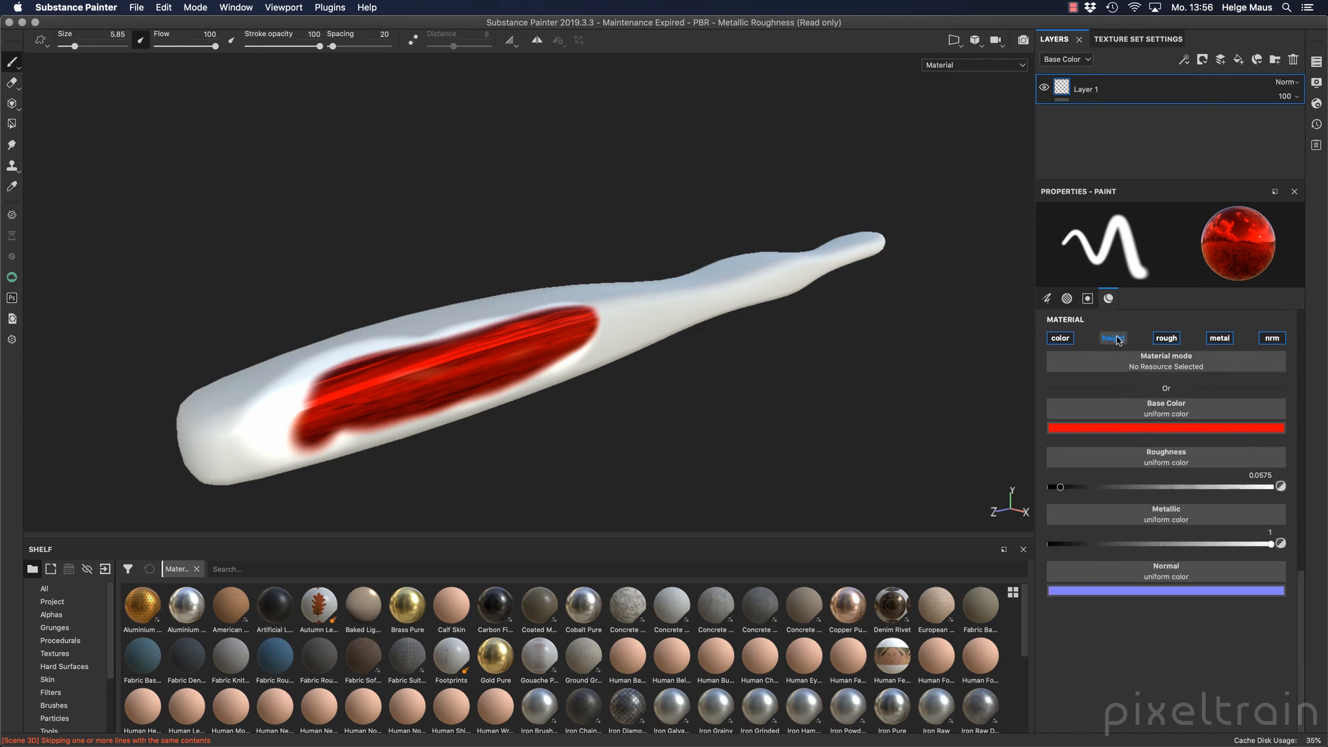
pyautogui.click(1215, 340)
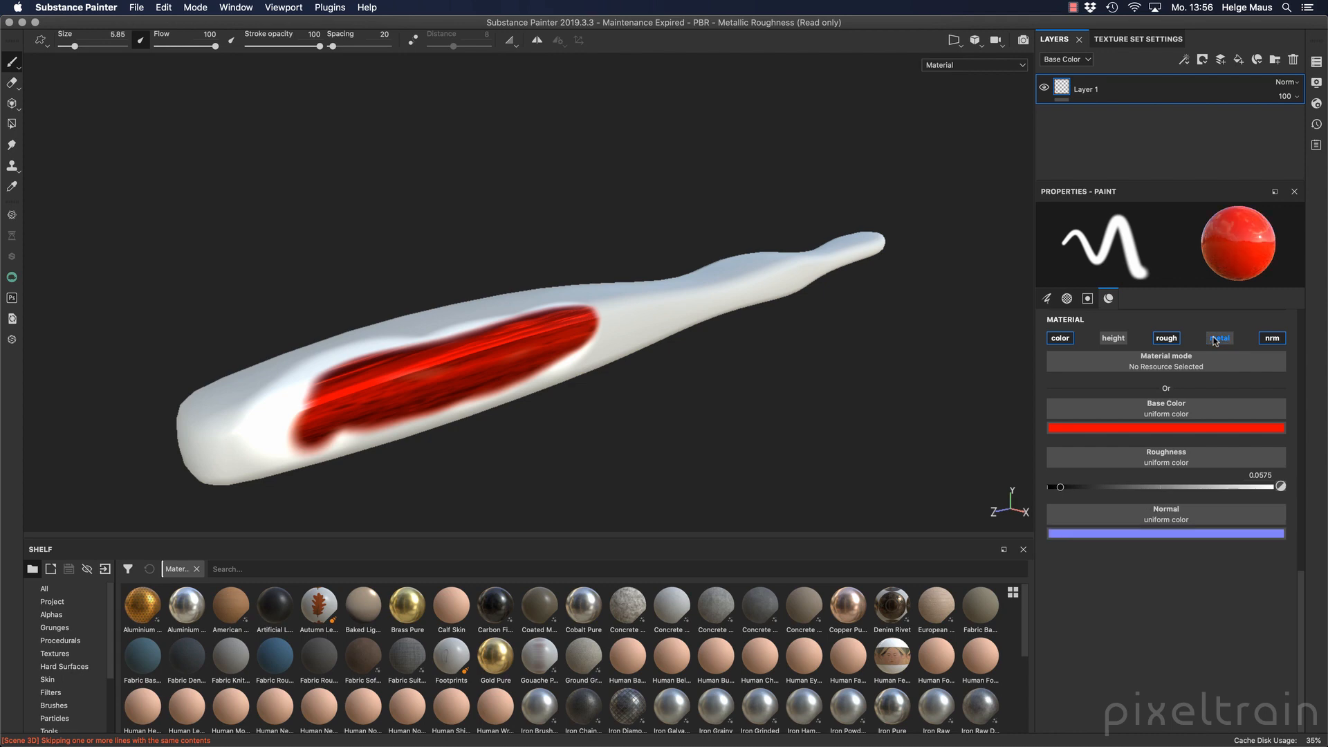
pyautogui.click(1215, 340)
pyautogui.click(1114, 337)
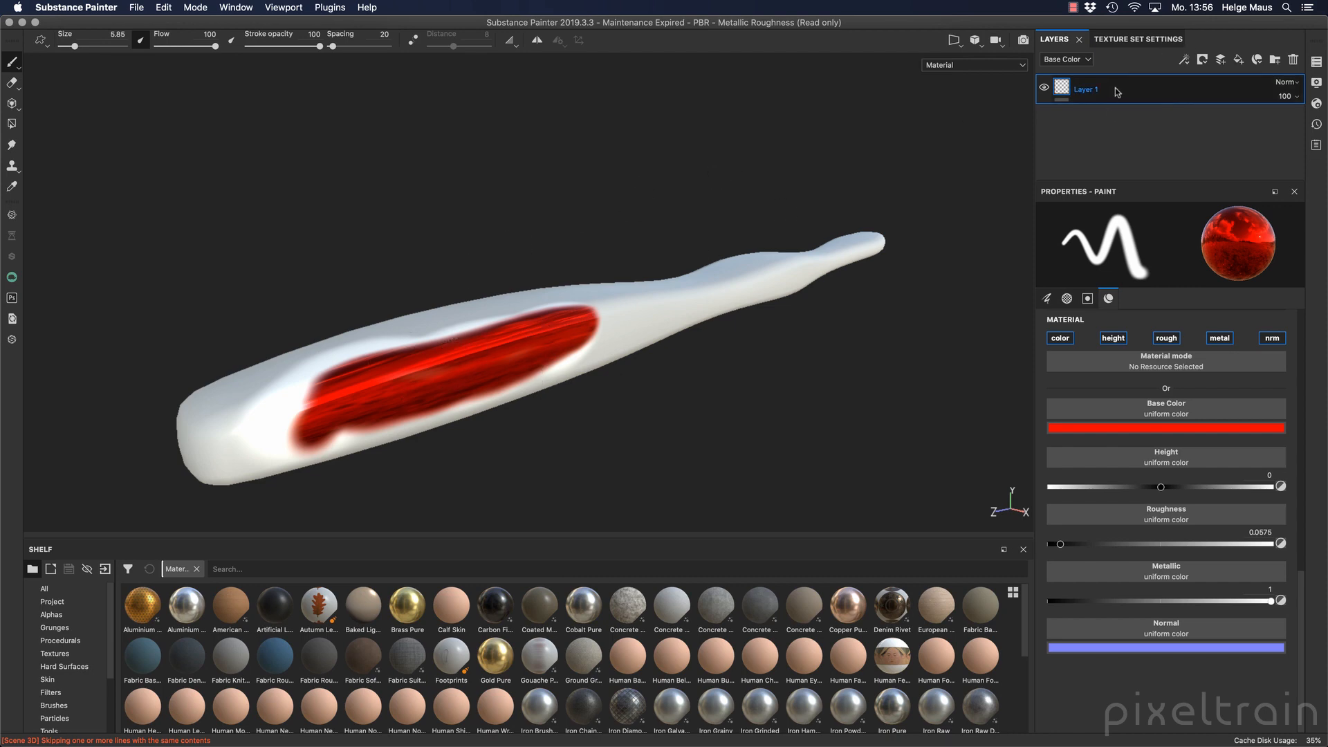
# Delete the painted Layer 1 and add a new empty paint layer
pyautogui.click(1294, 60)
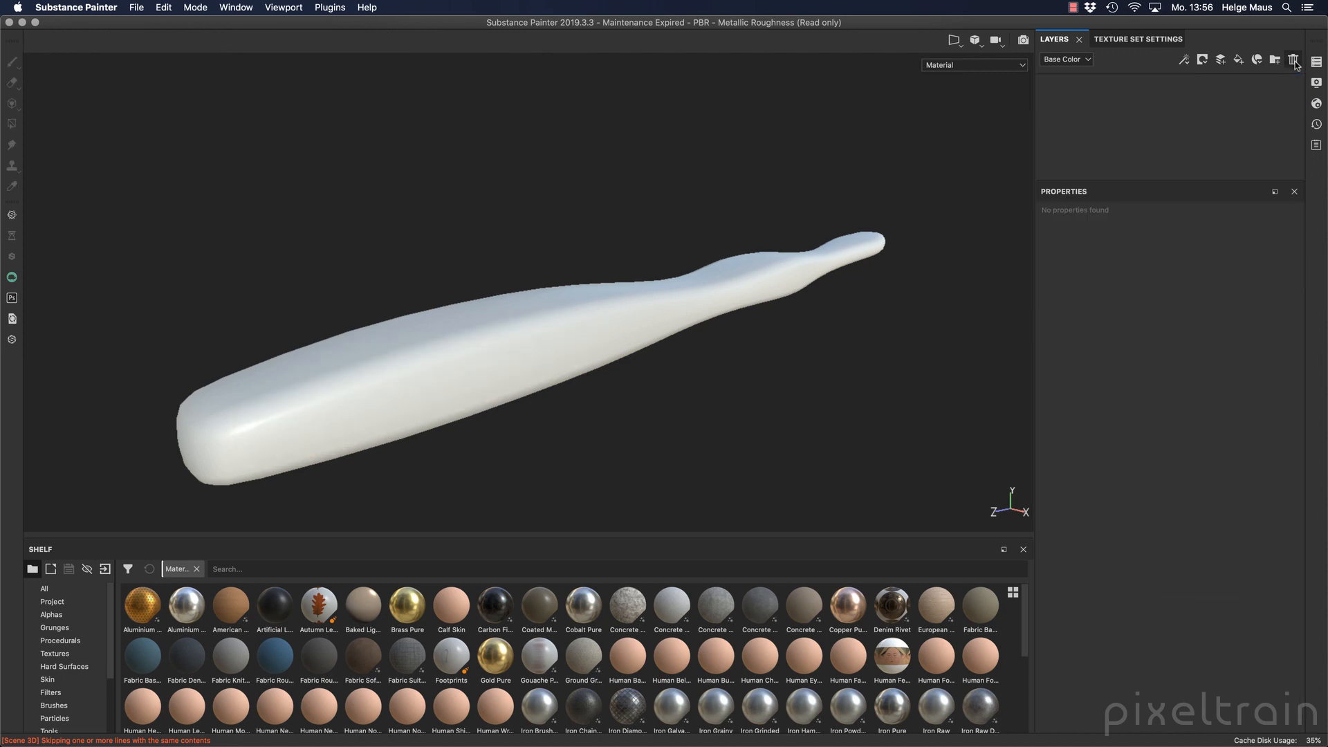
pyautogui.click(1219, 62)
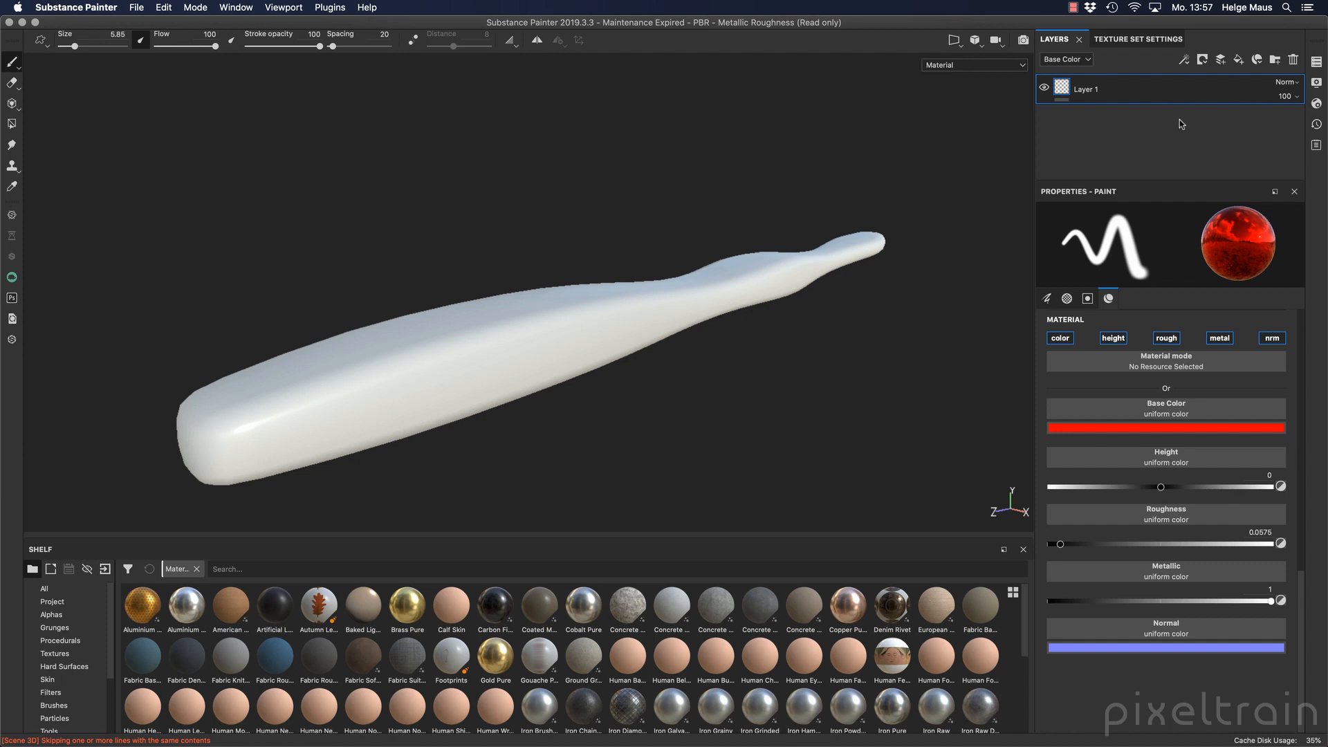
# Show the texture set settings with all mesh map slots in view, and filter the shelf to Project resources
pyautogui.keyDown('alt'); pyautogui.moveTo(606, 237); pyautogui.dragTo(555, 275); pyautogui.keyUp('alt')
pyautogui.keyDown('alt'); pyautogui.moveTo(554, 275); pyautogui.dragTo(429, 254, button='middle'); pyautogui.keyUp('alt')
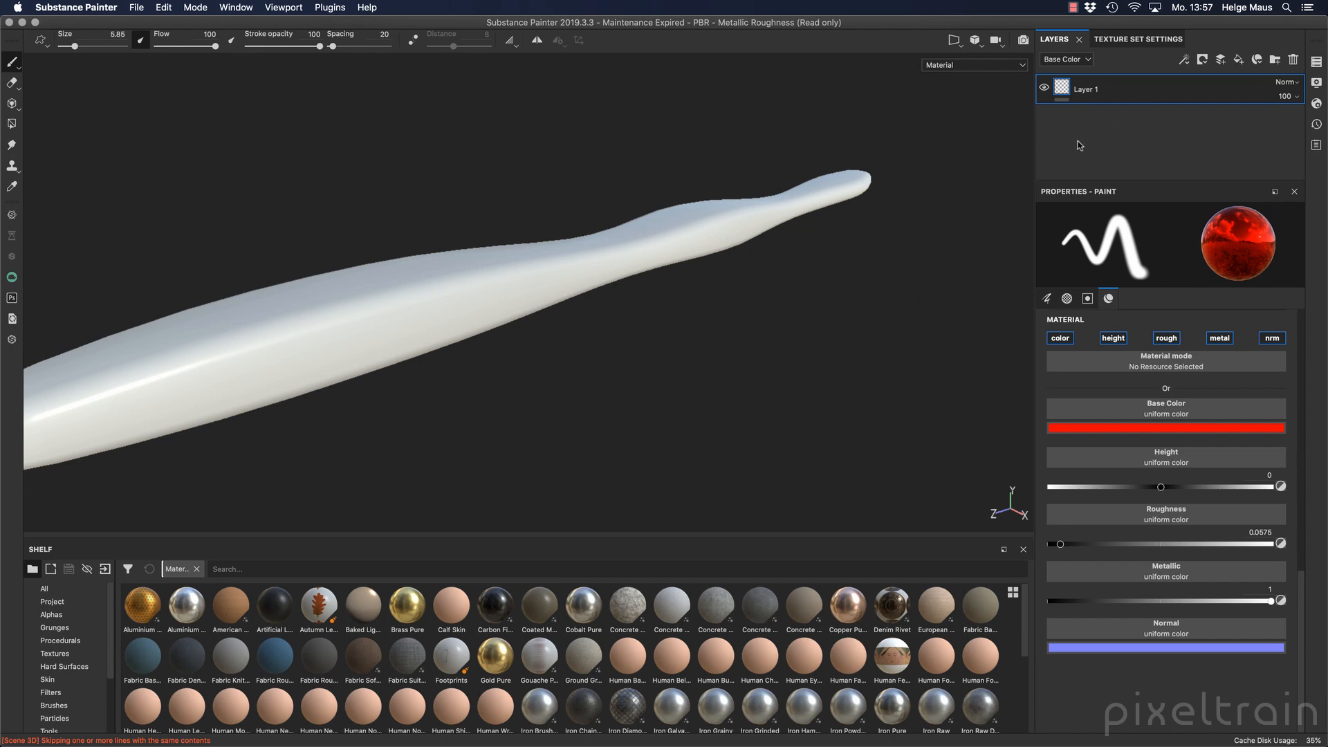
pyautogui.click(1138, 42)
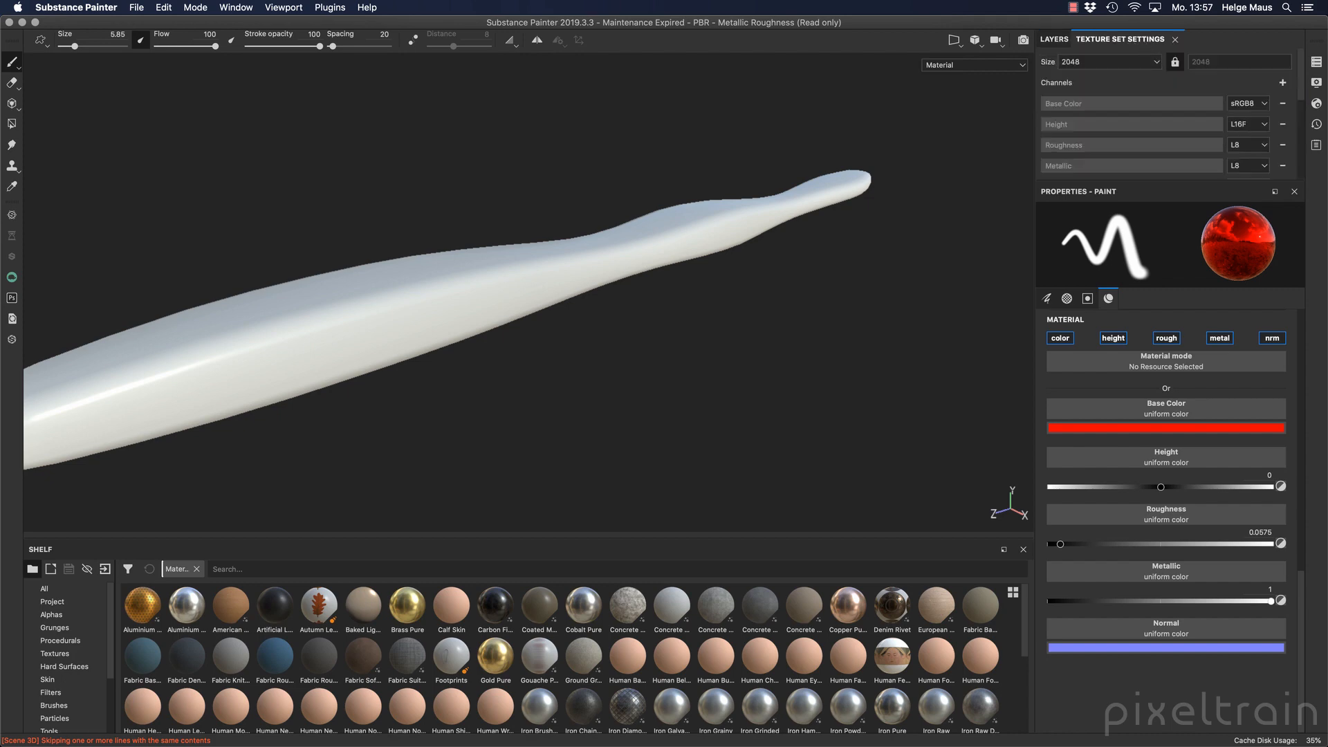
pyautogui.moveTo(1139, 181); pyautogui.dragTo(1139, 487)
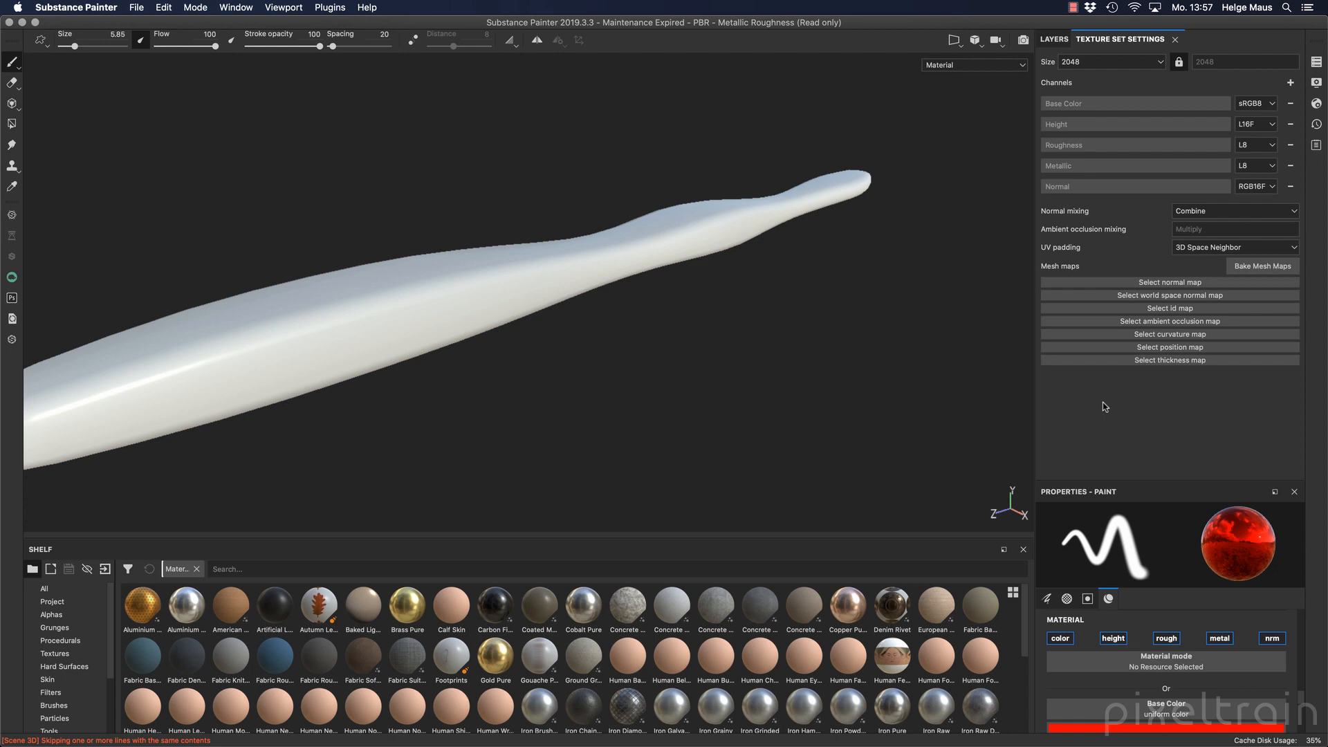
pyautogui.click(55, 602)
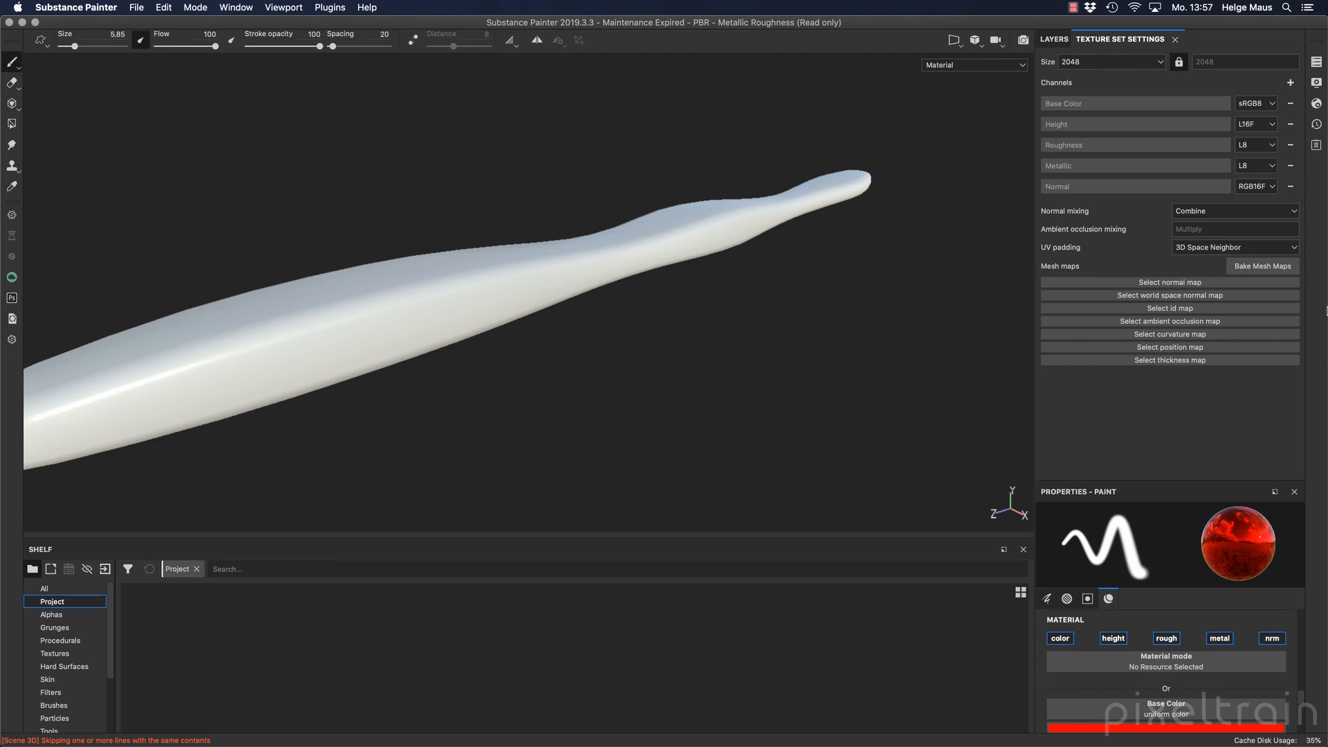
# Open the mesh map baking settings, deselect all maps and set the output size to 2048
pyautogui.click(1268, 267)
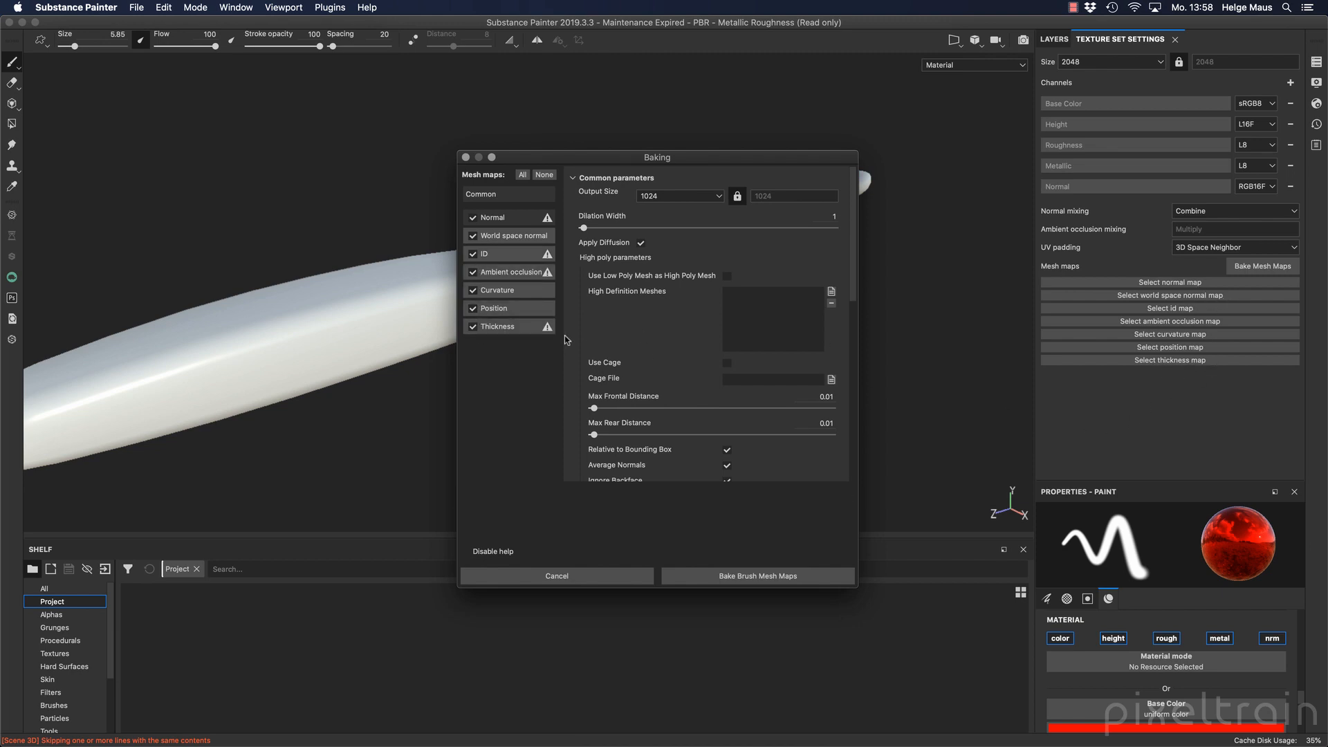
pyautogui.click(544, 174)
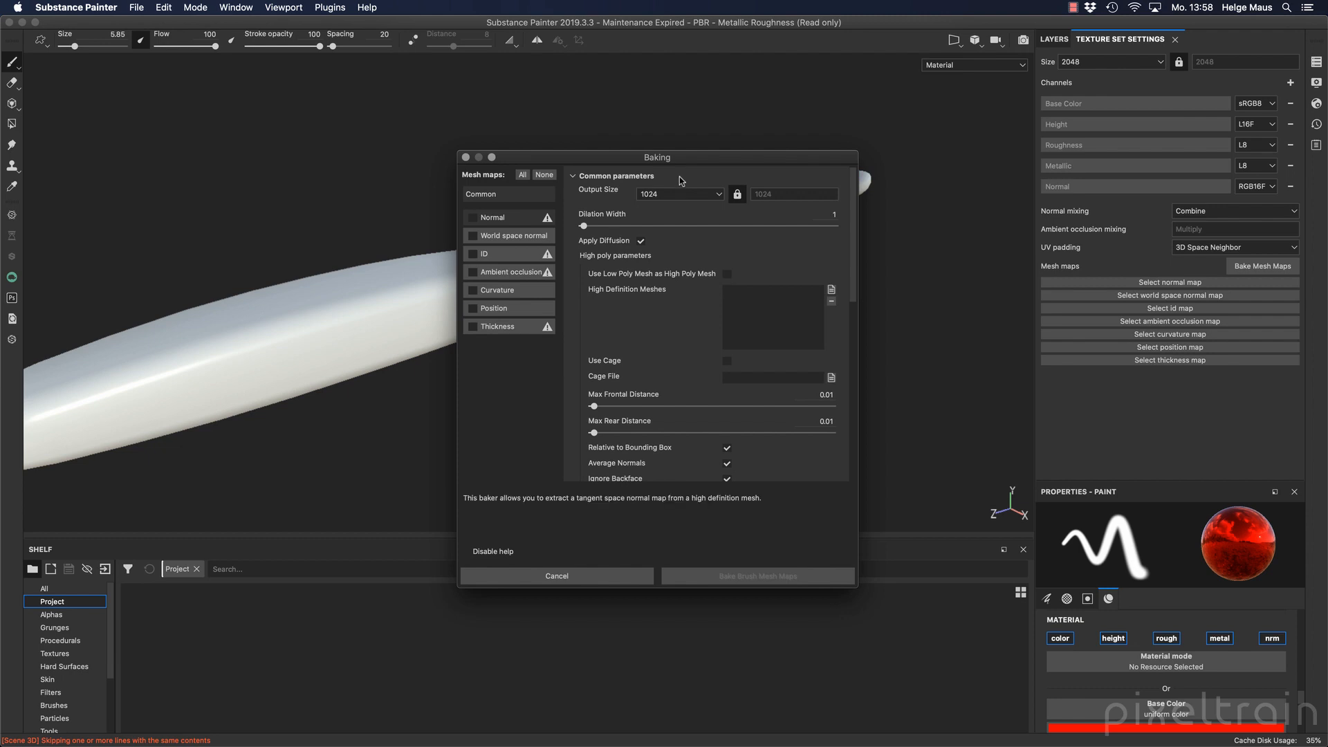
pyautogui.click(719, 194)
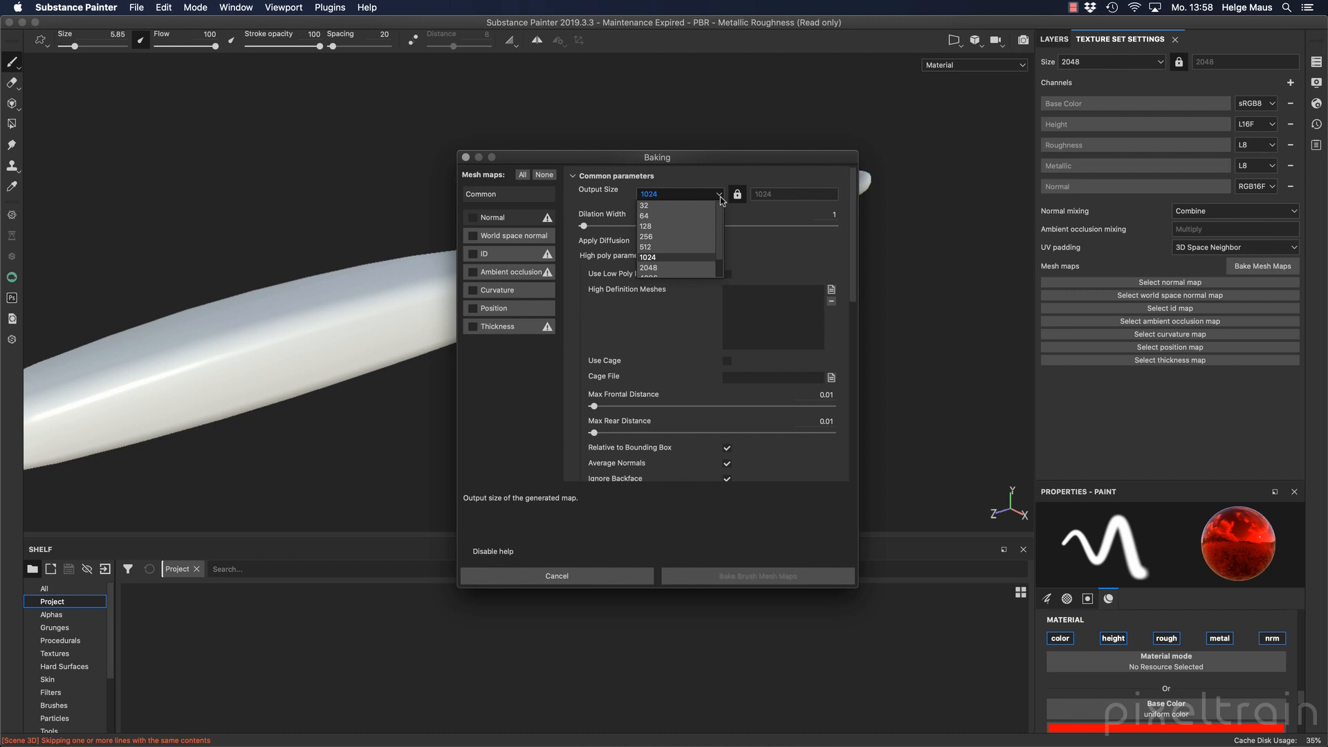
pyautogui.scroll(-2, 662, 266)
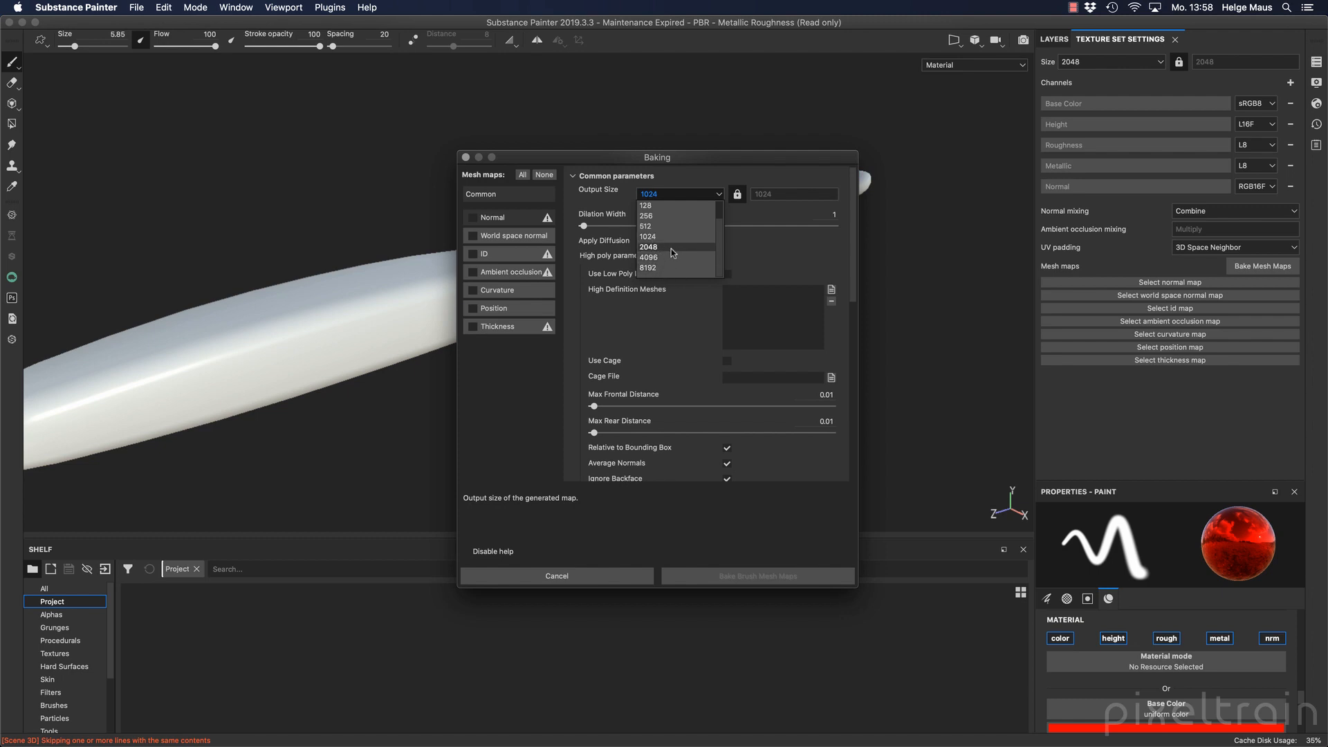
pyautogui.click(668, 248)
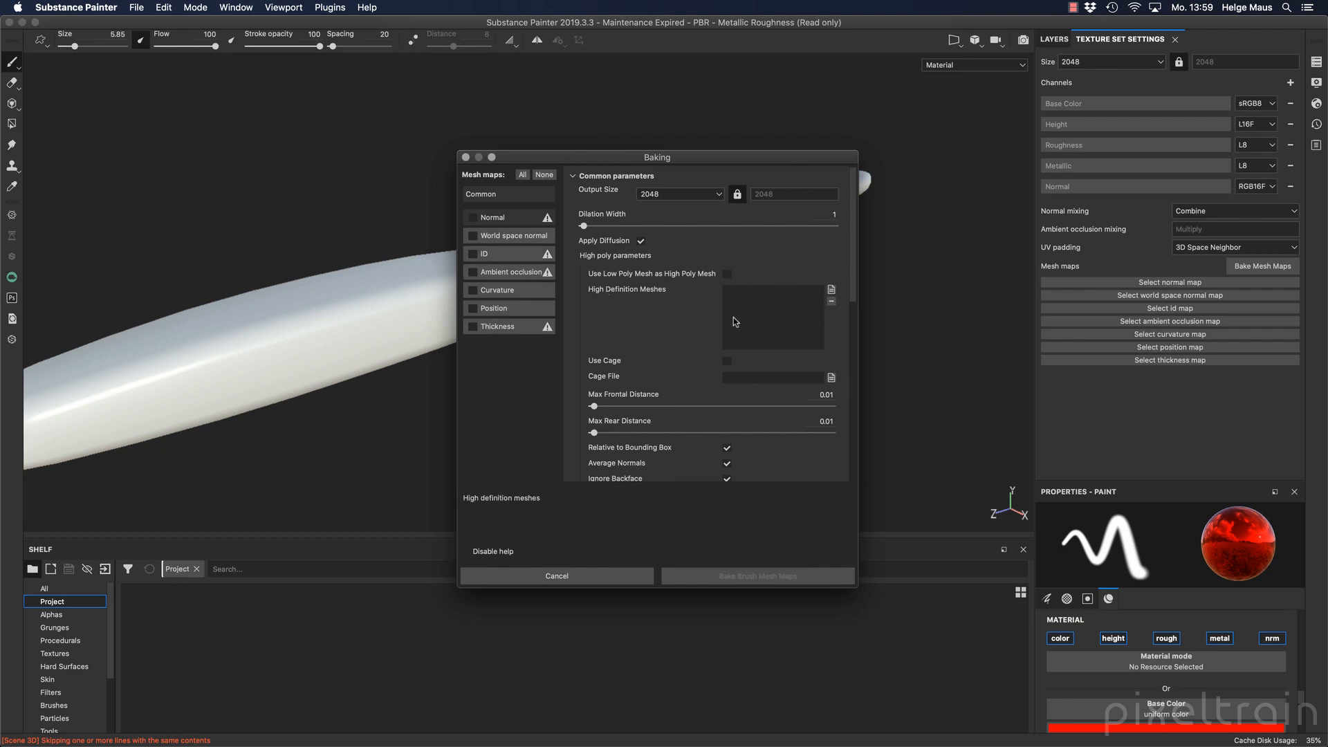
# Load HighPoly_Brush.fbx from the from_houdini folder as the high definition mesh
pyautogui.click(831, 290)
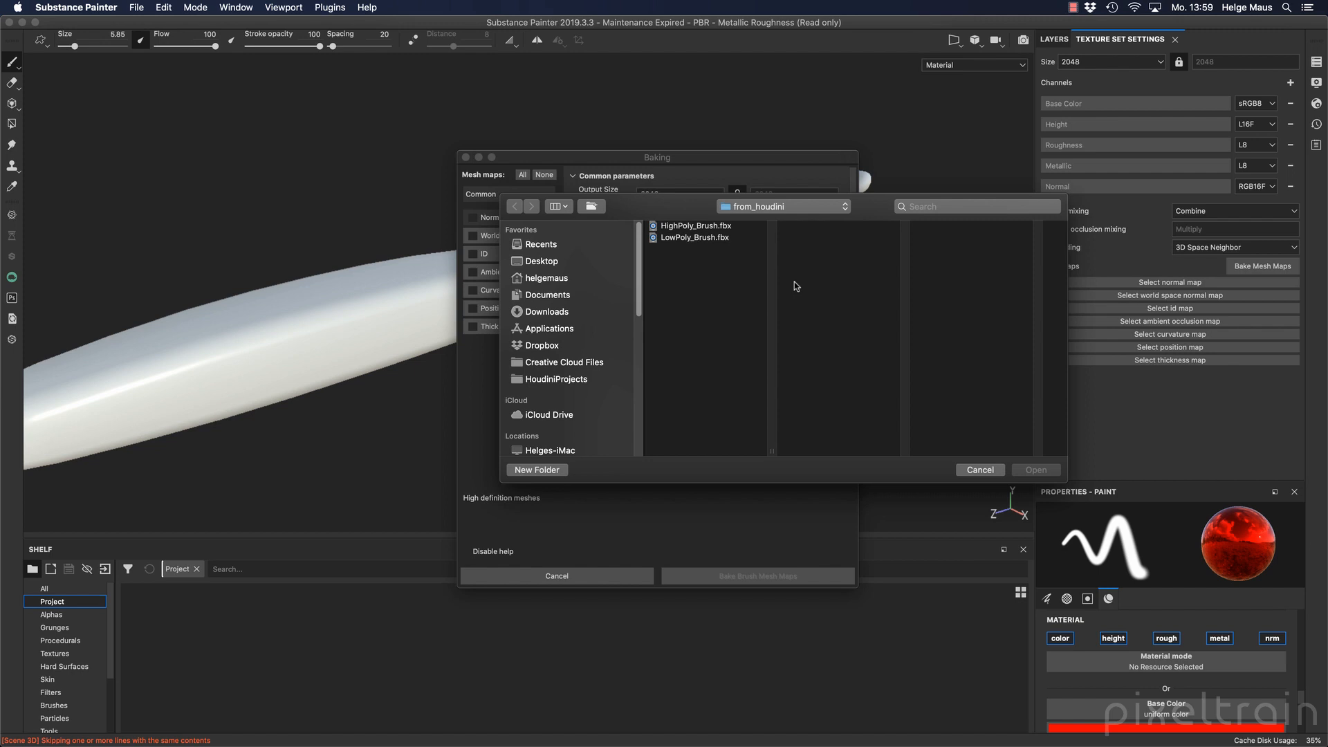
pyautogui.click(704, 227)
pyautogui.click(1023, 463)
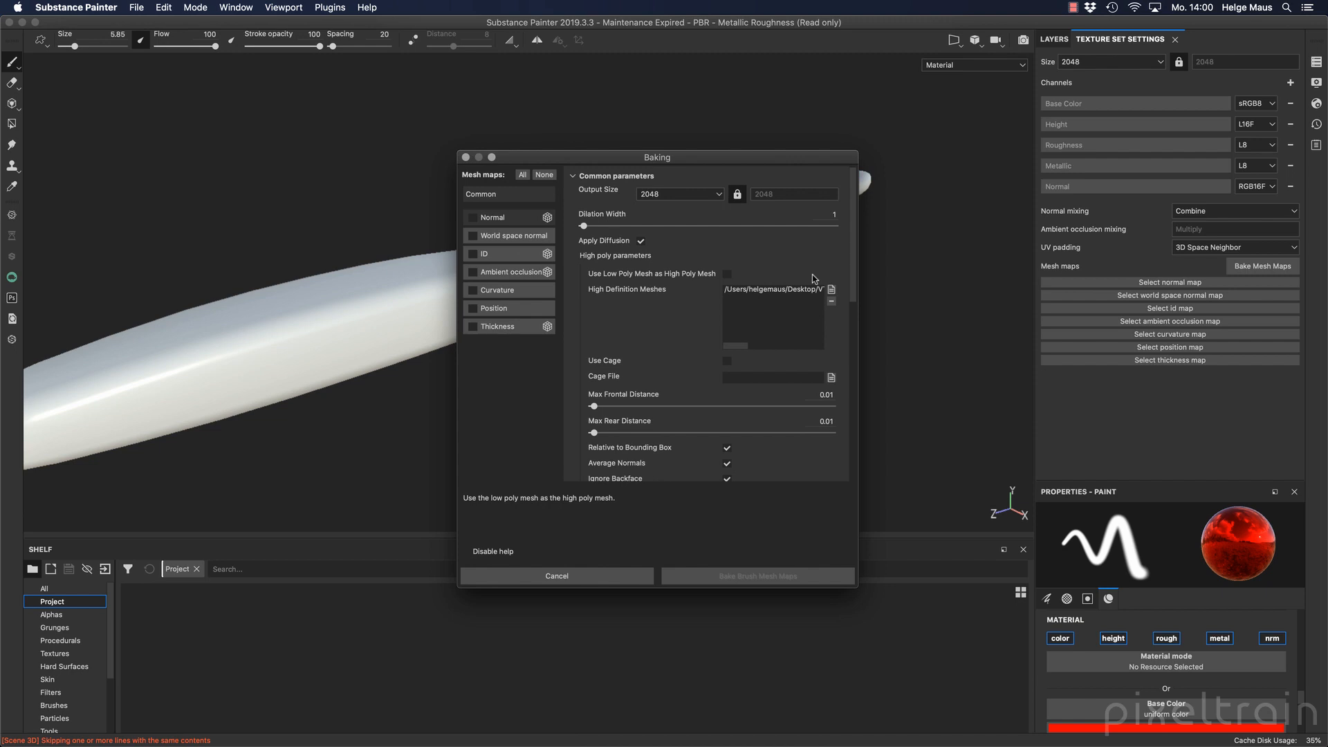
# Turn Relative to Bounding Box off and back on, moving the baking dialog to keep the model in view
pyautogui.moveTo(604, 158); pyautogui.dragTo(874, 157)
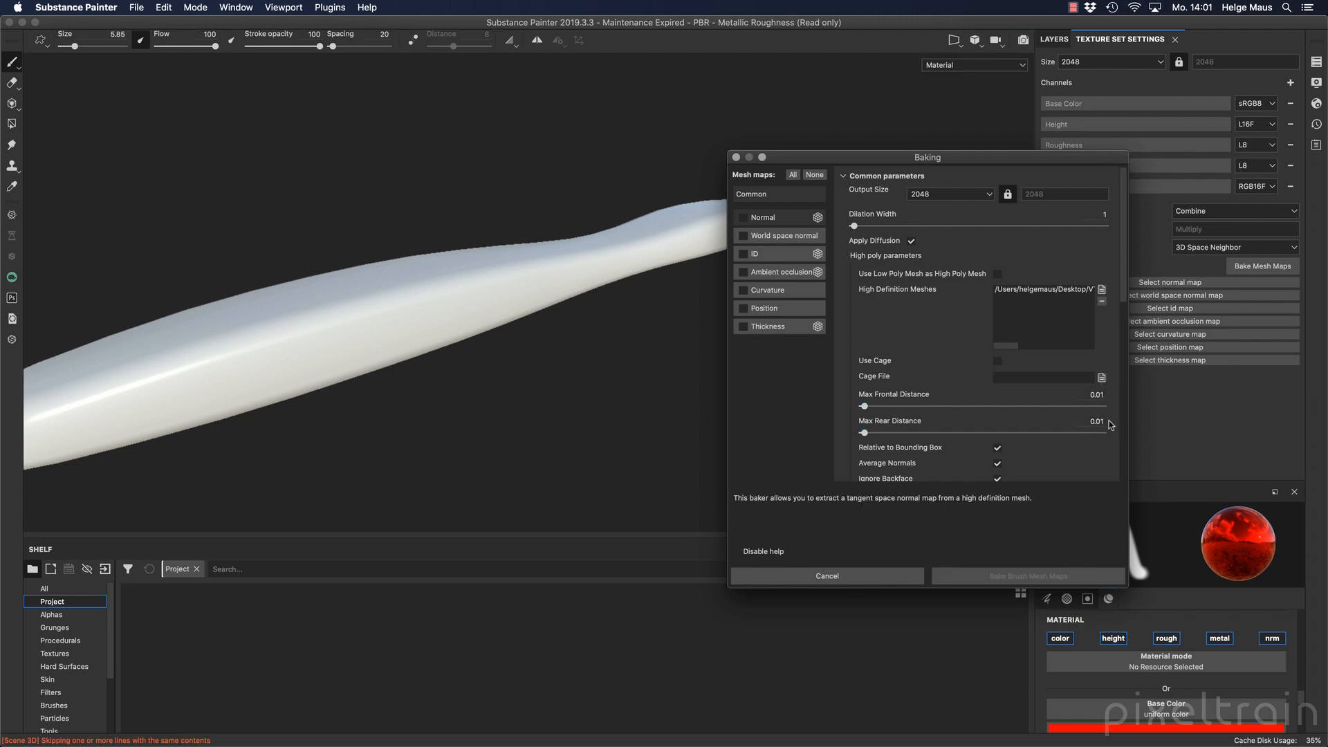
pyautogui.click(998, 449)
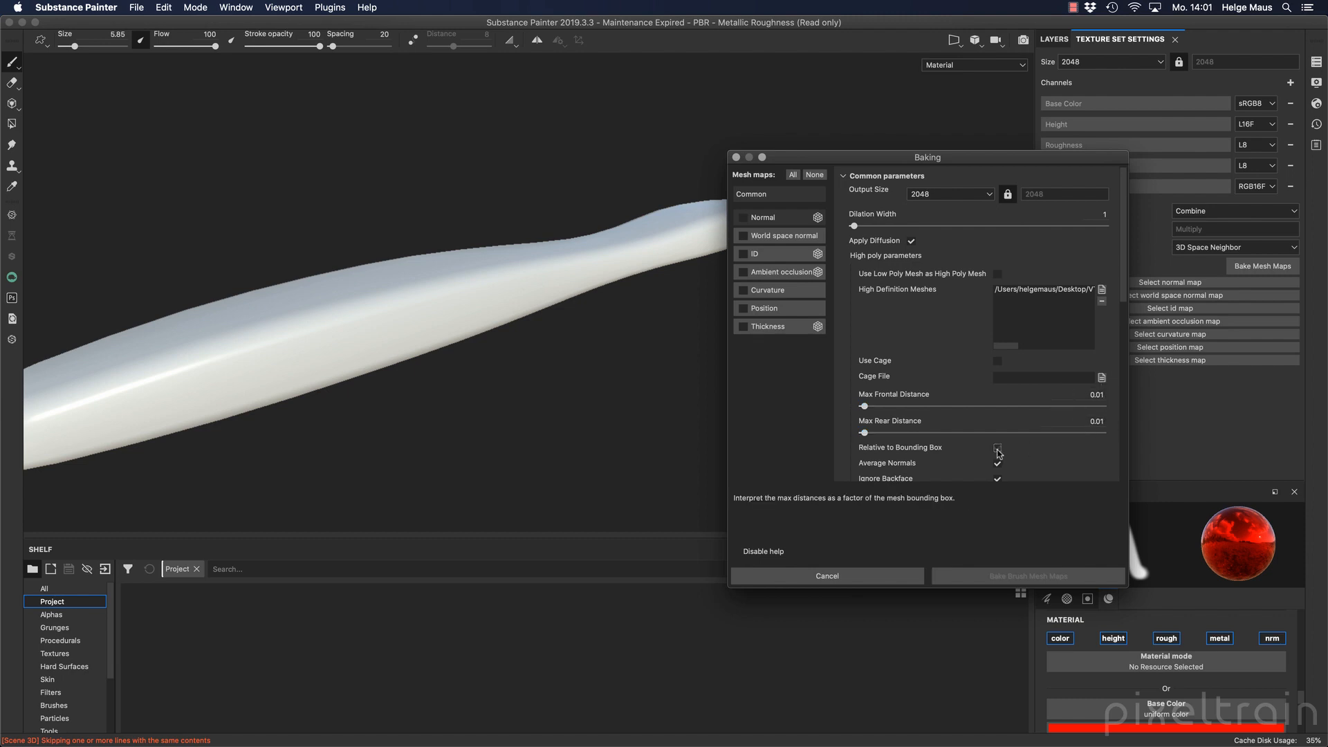
pyautogui.click(997, 448)
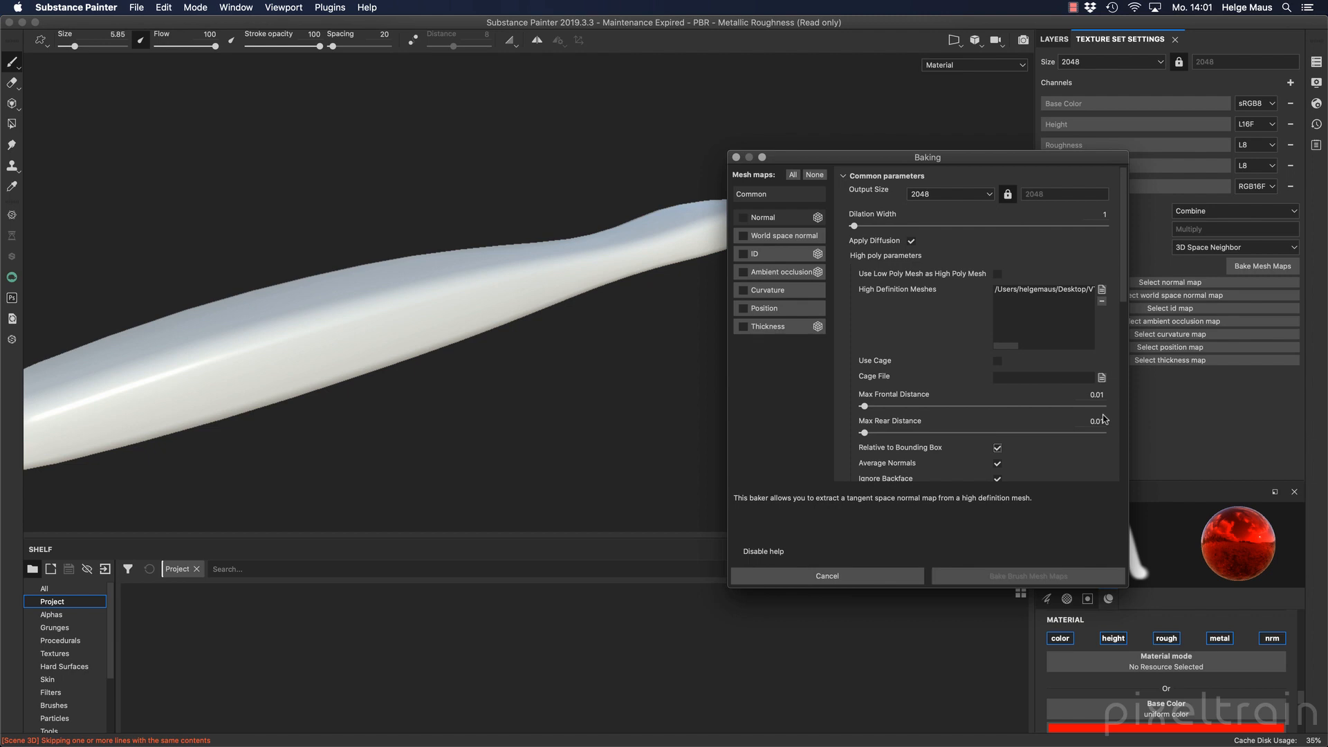
pyautogui.moveTo(1001, 168); pyautogui.dragTo(706, 94)
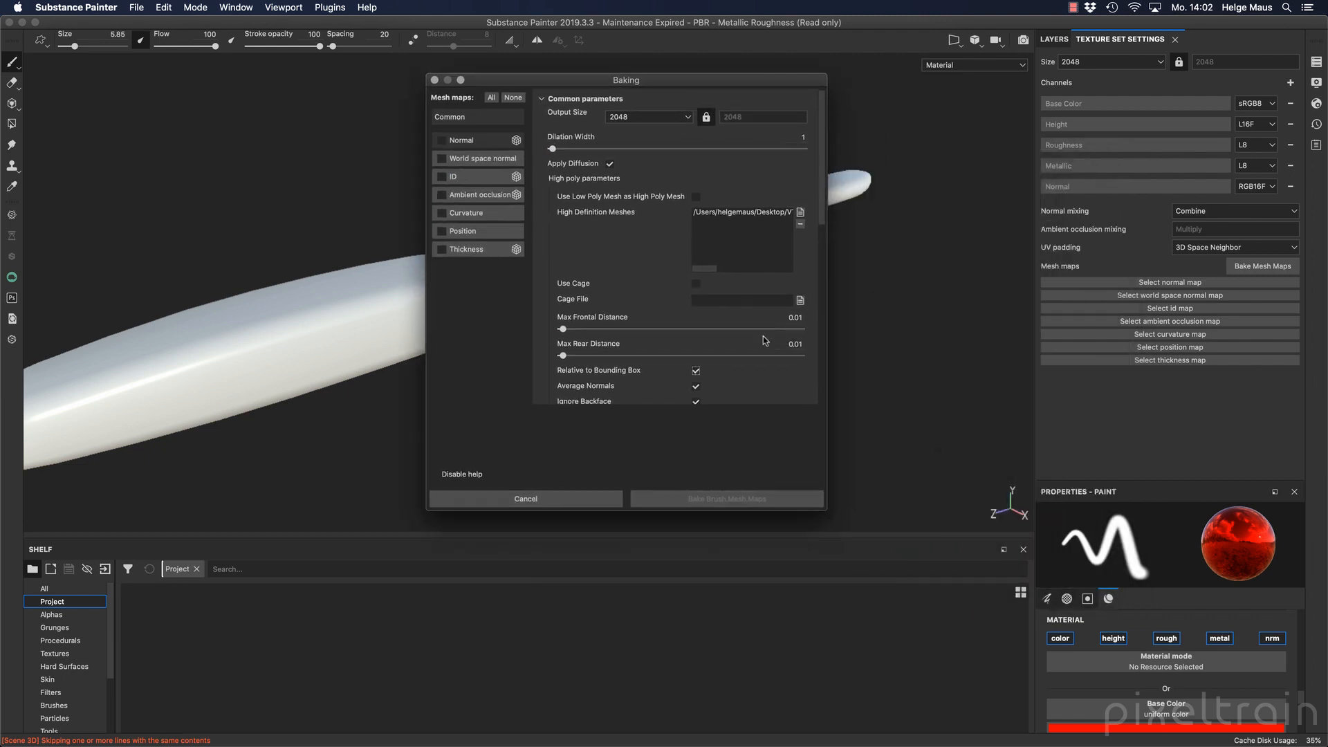
# Enable the Normal, World space normal and Ambient occlusion maps for baking, and move the baking dialog off the model
pyautogui.scroll(-5, 815, 234)
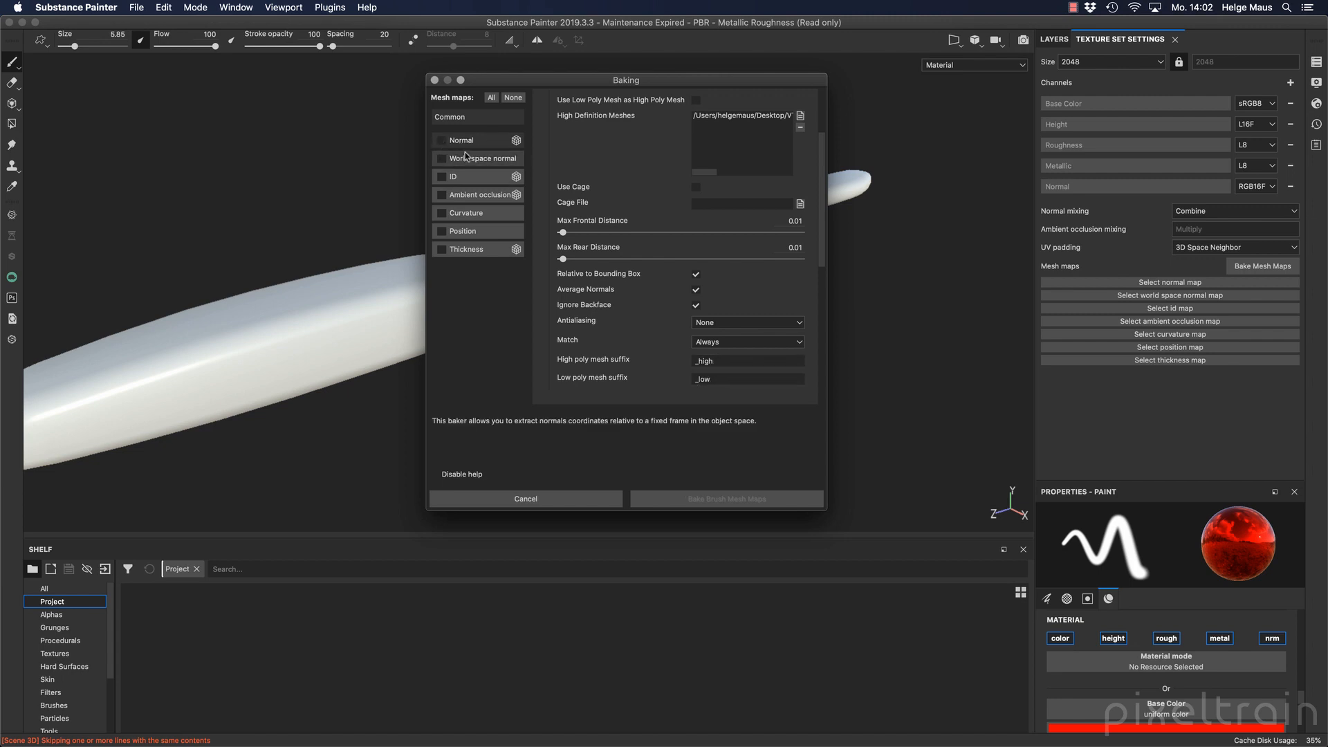
pyautogui.click(441, 141)
pyautogui.click(442, 159)
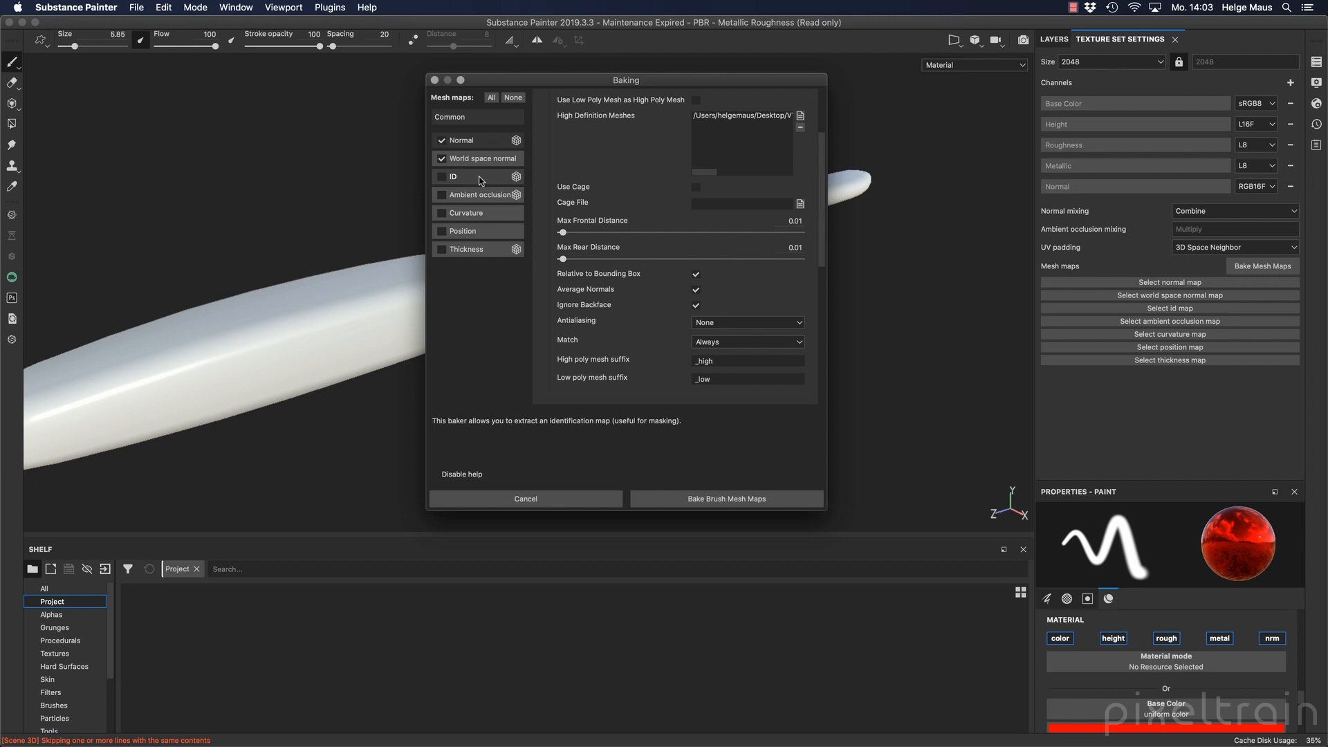
pyautogui.click(441, 195)
pyautogui.moveTo(548, 82); pyautogui.dragTo(886, 98)
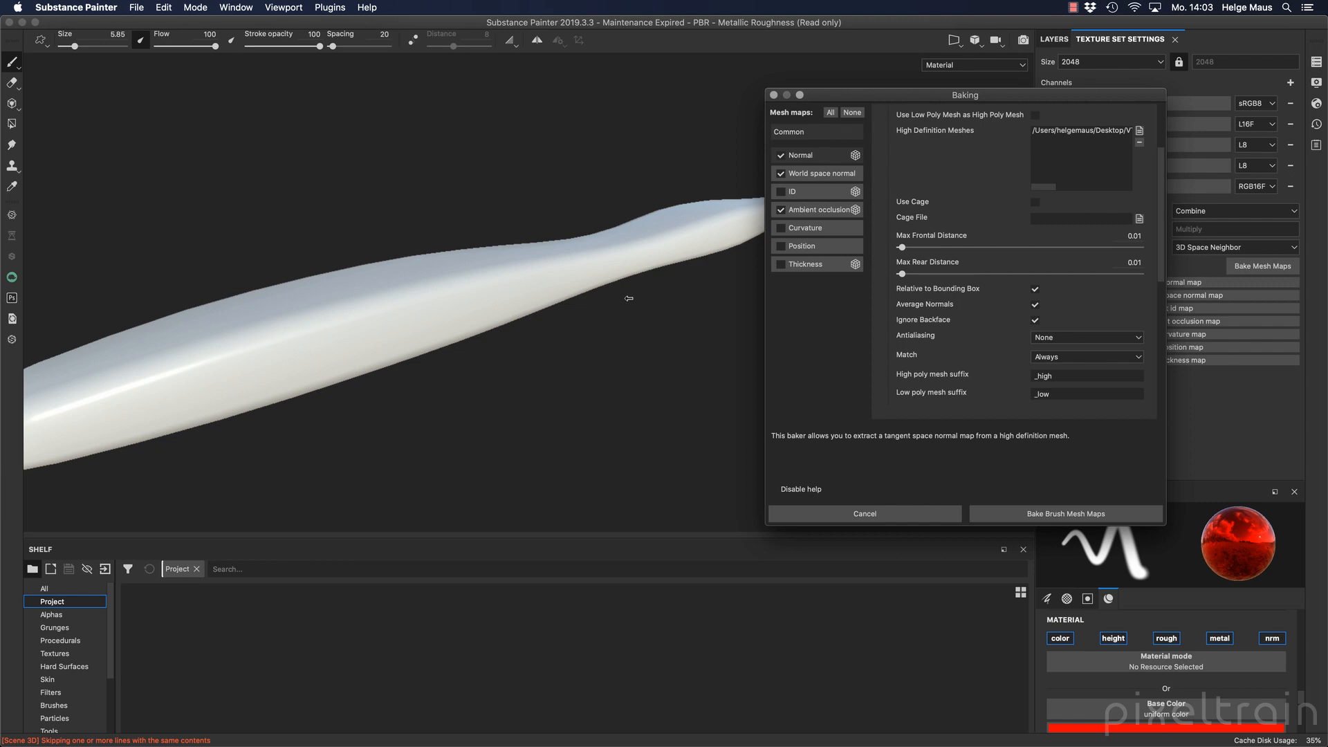
# Review the baker parameters of the Normal, World space normal and Ambient occlusion maps
pyautogui.click(824, 157)
pyautogui.click(821, 178)
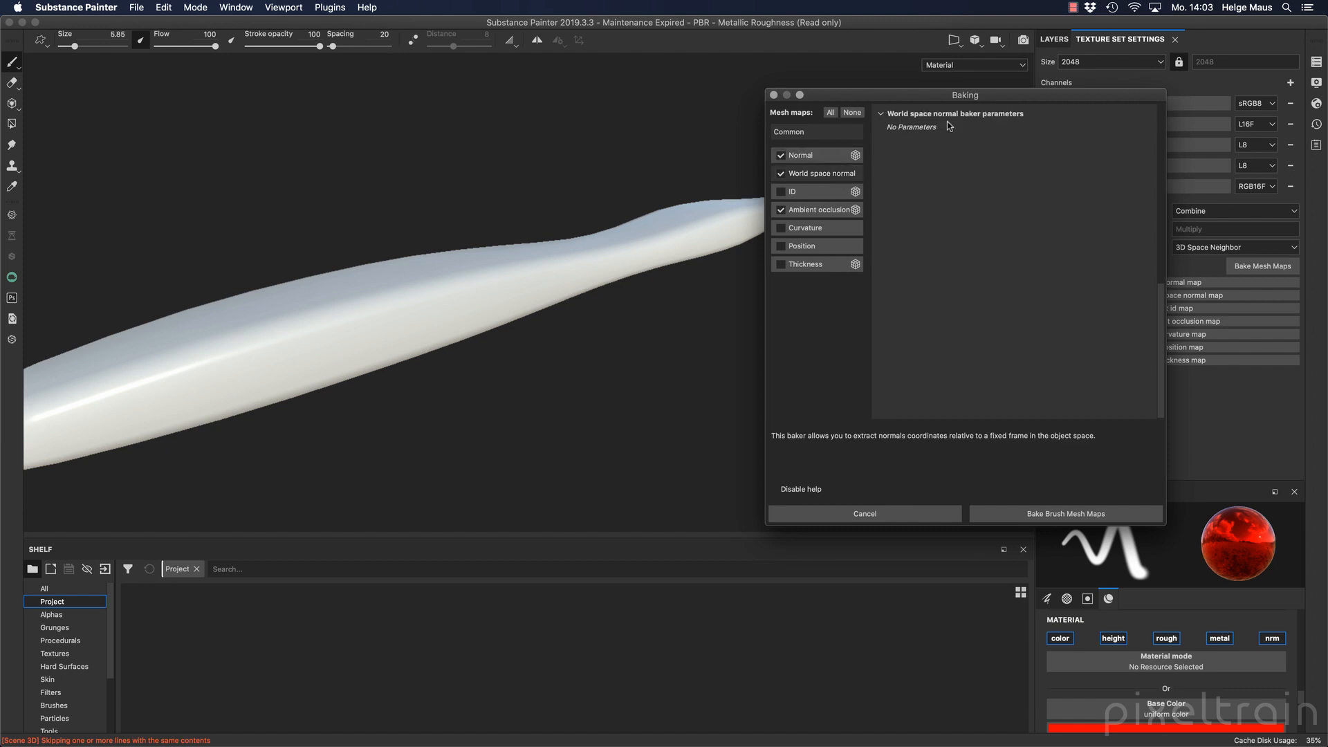
pyautogui.click(820, 210)
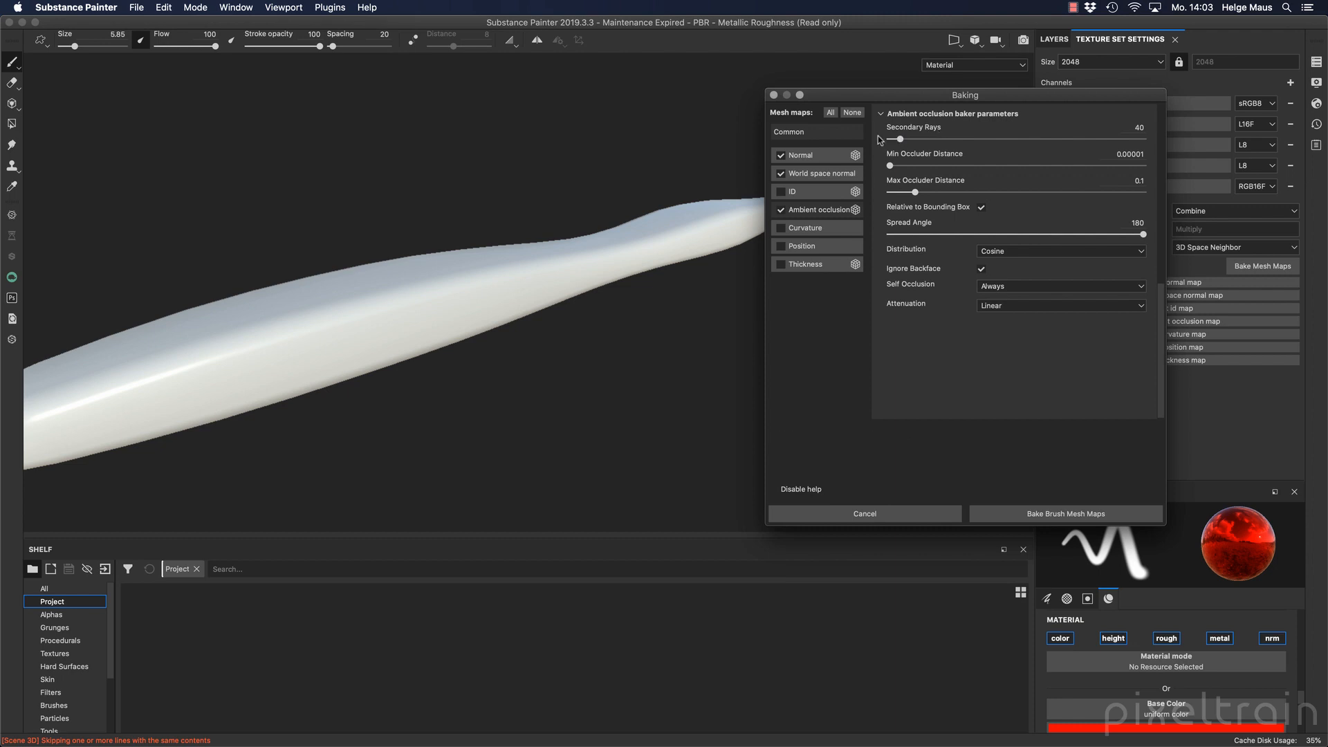
# Enable the Curvature, Position and Thickness maps for baking, leaving ID off, and show the curvature baker parameters
pyautogui.click(804, 229)
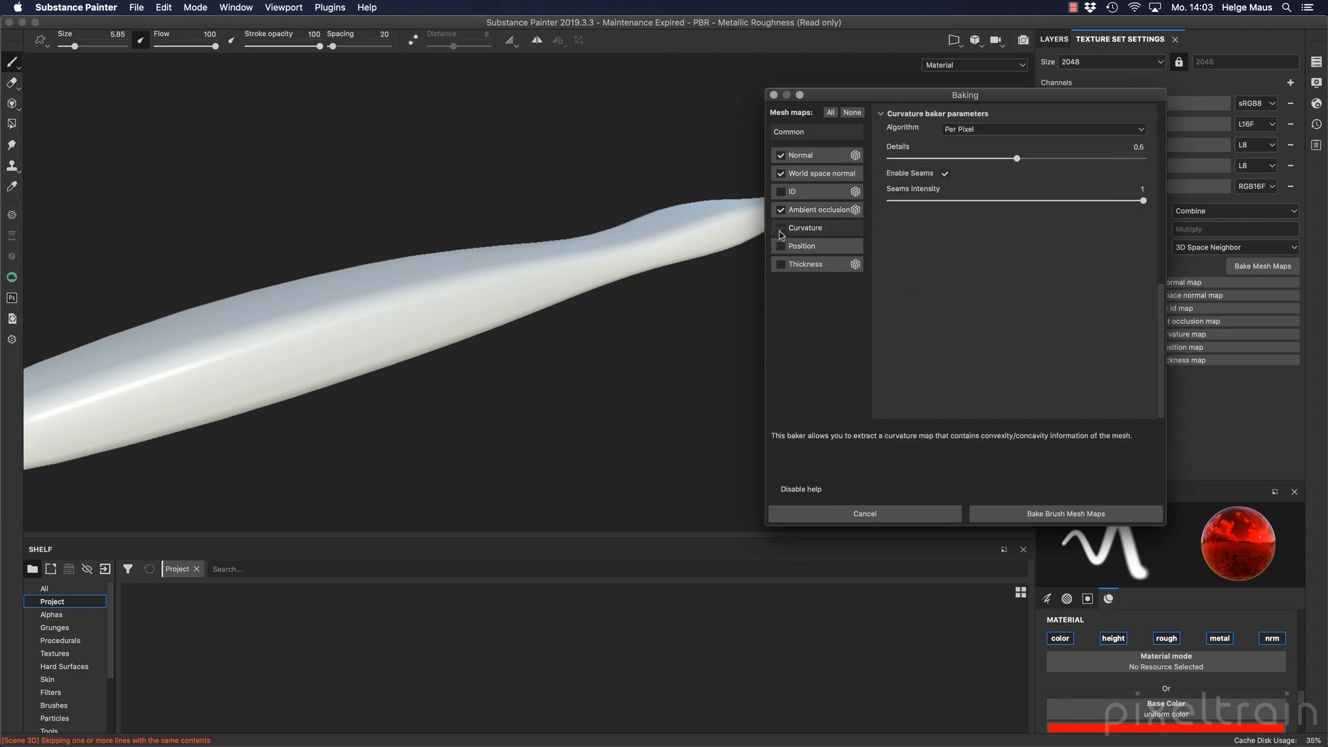
pyautogui.click(781, 264)
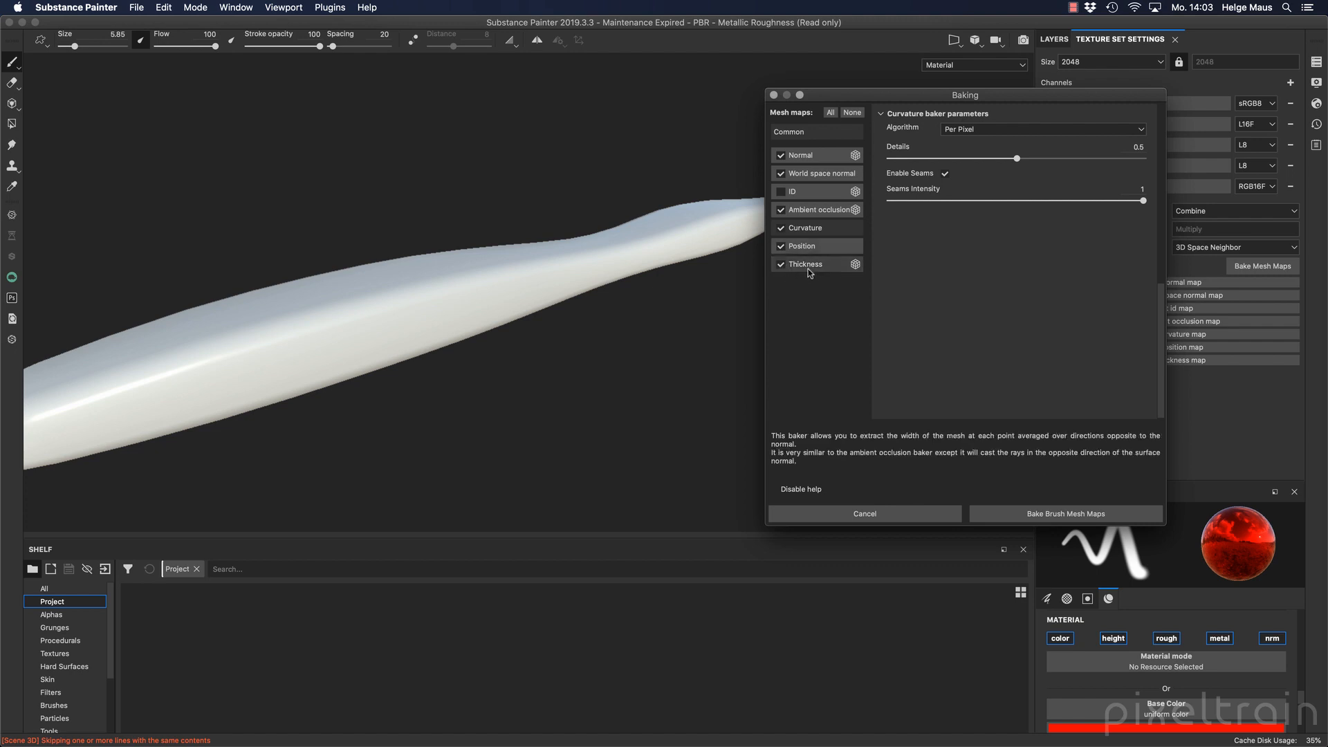
pyautogui.click(809, 228)
# Return to the common baking parameters, bake the Brush mesh maps and close the baking report
pyautogui.click(826, 133)
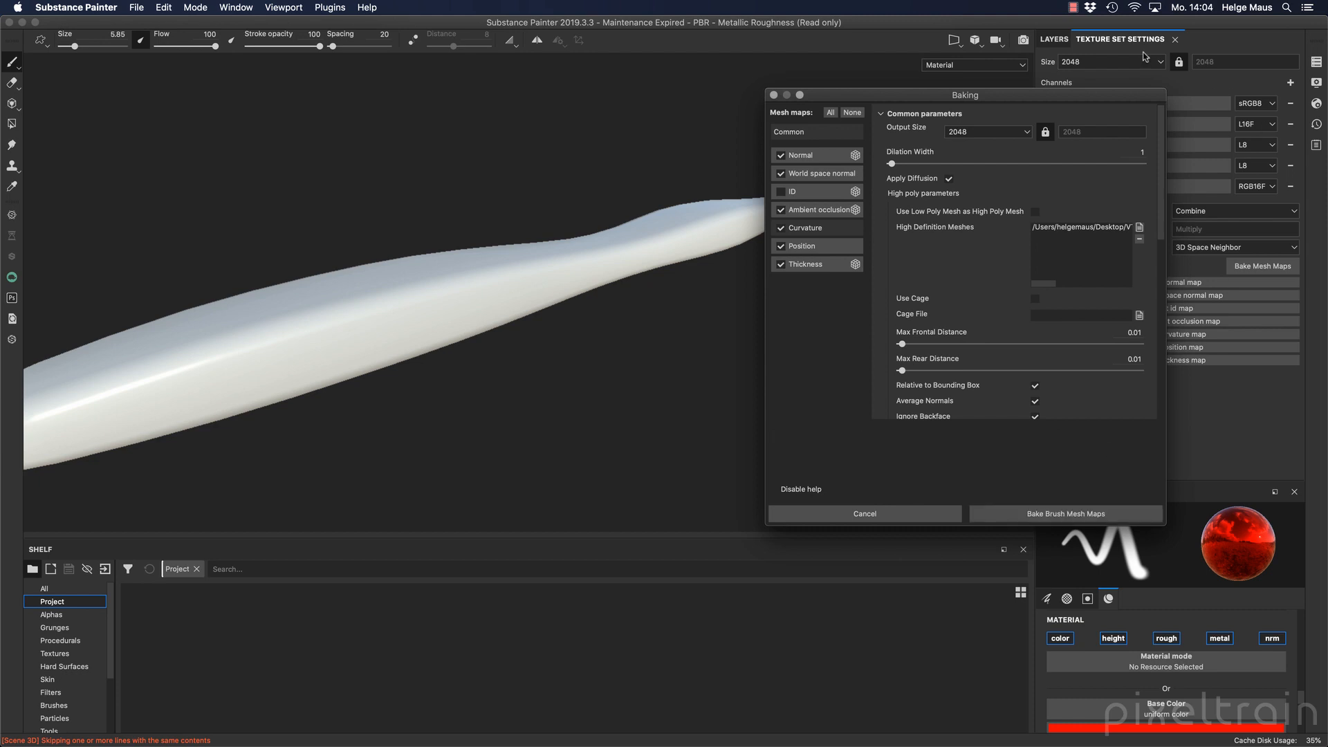
pyautogui.click(1085, 519)
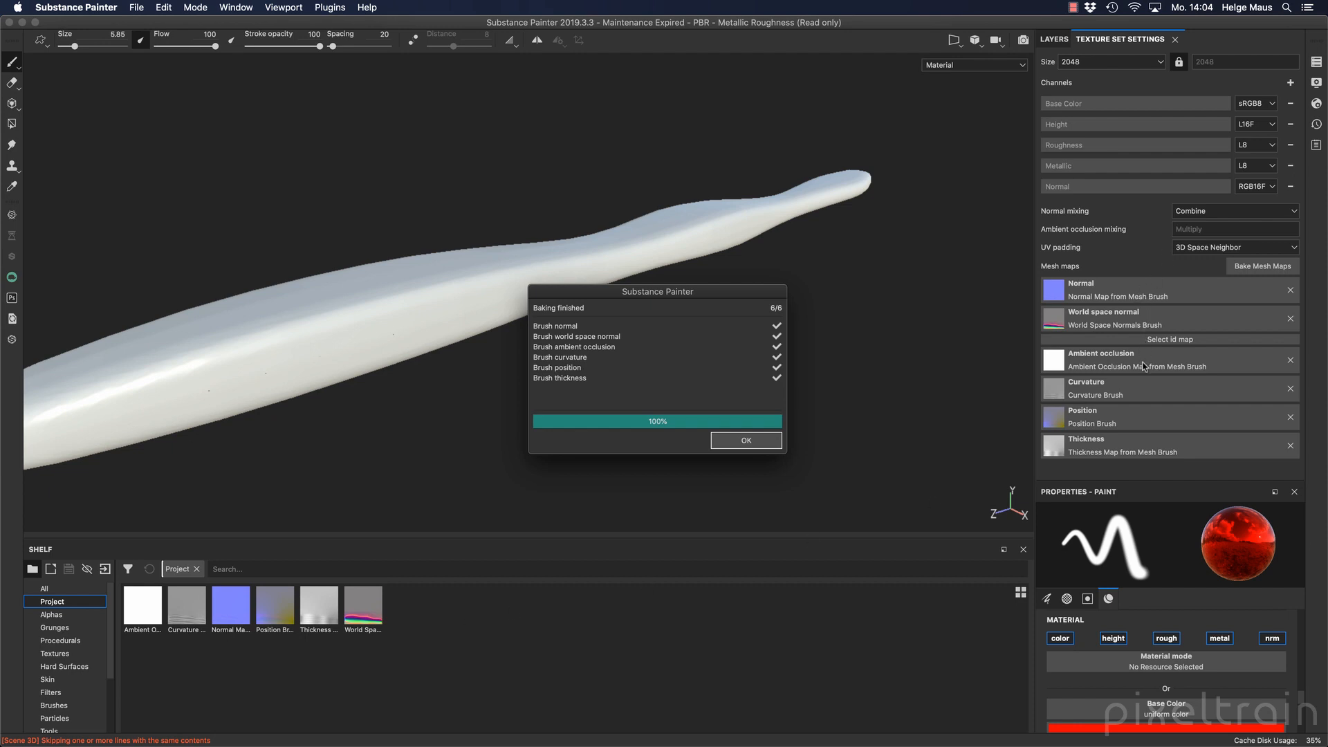
pyautogui.click(750, 441)
# Examine the baked toothbrush handle from several angles and up close for surface artifacts
pyautogui.moveTo(750, 443)
pyautogui.keyDown('alt'); pyautogui.mouseDown()
pyautogui.moveTo(622, 314)
pyautogui.moveTo(685, 353)
pyautogui.moveTo(629, 439)
pyautogui.moveTo(496, 366)
pyautogui.moveTo(750, 309)
pyautogui.moveTo(646, 383)
pyautogui.mouseUp(); pyautogui.keyUp('alt')
pyautogui.keyDown('alt'); pyautogui.moveTo(525, 386); pyautogui.dragTo(747, 304); pyautogui.keyUp('alt')
pyautogui.keyDown('alt'); pyautogui.moveTo(747, 304); pyautogui.dragTo(581, 276, button='middle'); pyautogui.keyUp('alt')
pyautogui.keyDown('alt'); pyautogui.moveTo(581, 276); pyautogui.dragTo(795, 231); pyautogui.keyUp('alt')
pyautogui.keyDown('alt'); pyautogui.moveTo(795, 231); pyautogui.dragTo(566, 270, button='right'); pyautogui.keyUp('alt')
pyautogui.keyDown('alt'); pyautogui.moveTo(566, 270); pyautogui.dragTo(498, 272); pyautogui.keyUp('alt')
pyautogui.keyDown('alt'); pyautogui.moveTo(499, 272); pyautogui.dragTo(569, 297, button='middle'); pyautogui.keyUp('alt')
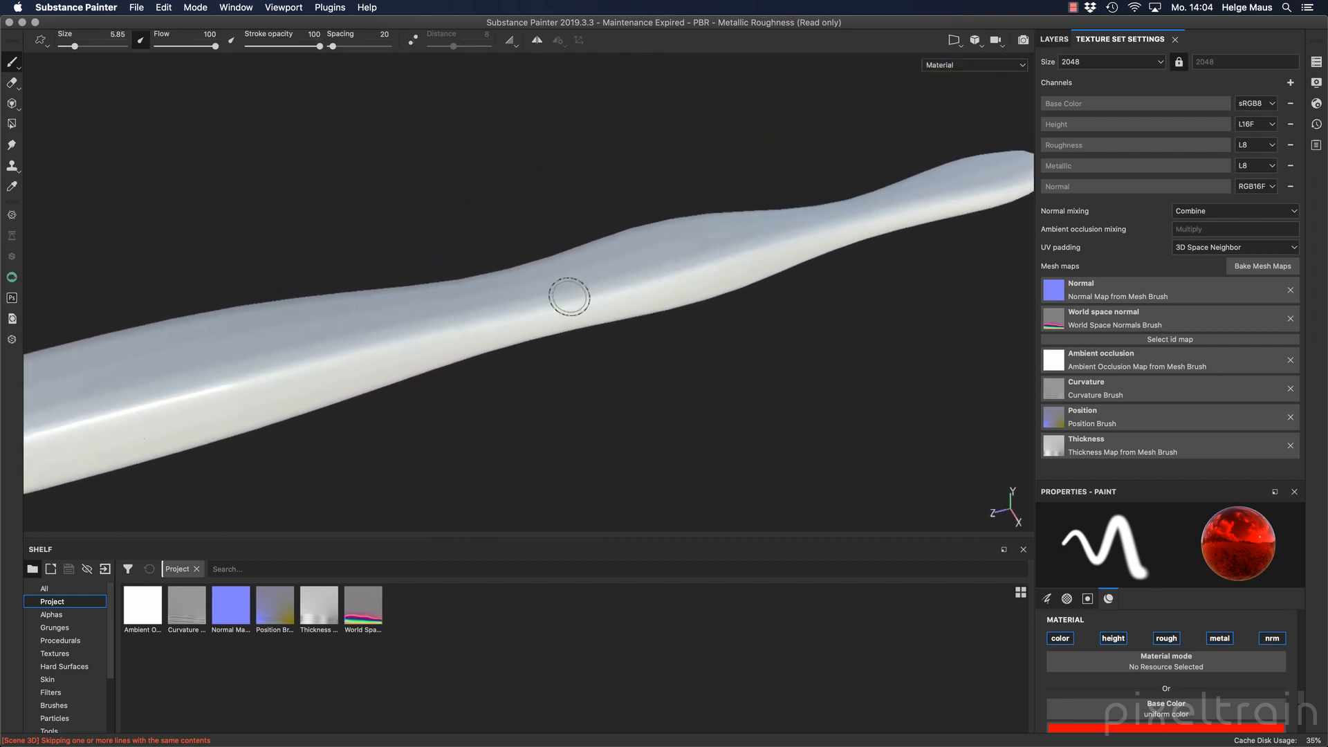
pyautogui.keyDown('alt'); pyautogui.moveTo(569, 297); pyautogui.dragTo(358, 325, button='middle'); pyautogui.keyUp('alt')
pyautogui.keyDown('alt'); pyautogui.moveTo(359, 325); pyautogui.dragTo(465, 235); pyautogui.keyUp('alt')
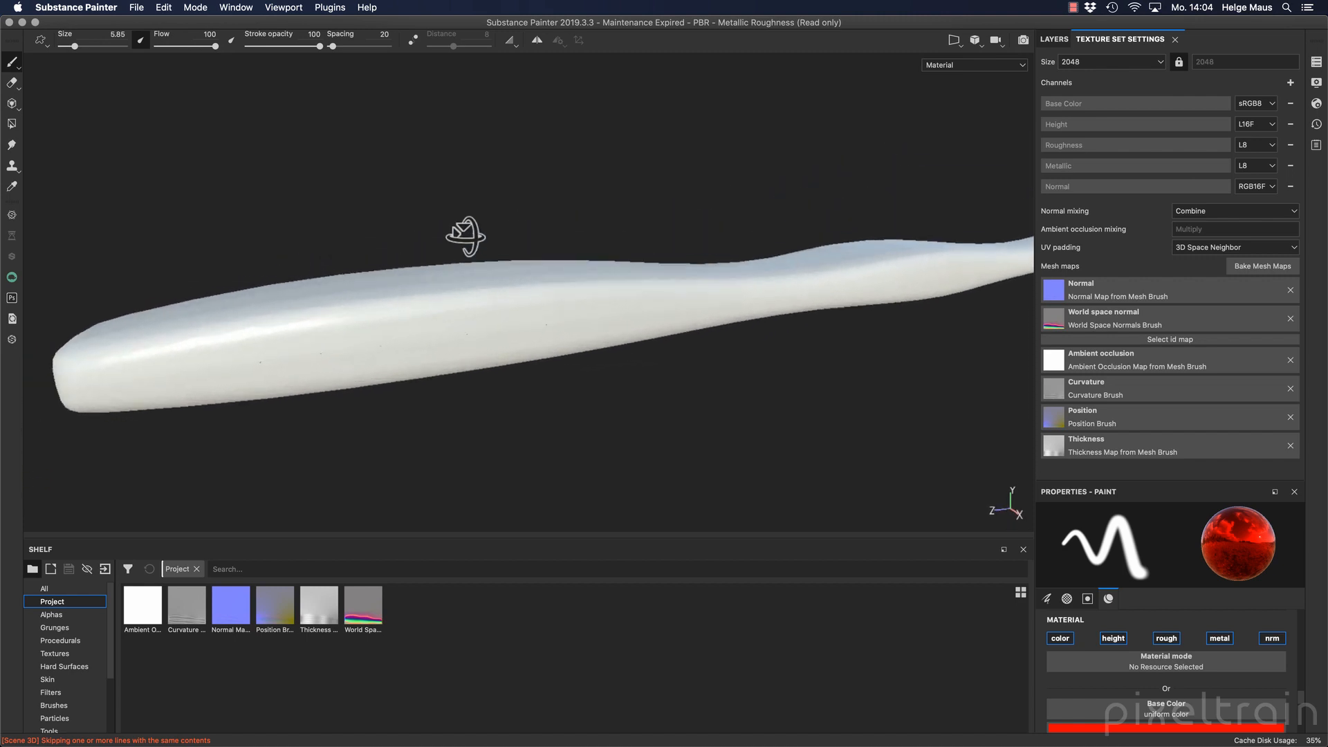
pyautogui.keyDown('alt'); pyautogui.moveTo(466, 234); pyautogui.dragTo(473, 290, button='right'); pyautogui.keyUp('alt')
pyautogui.keyDown('alt'); pyautogui.moveTo(473, 291); pyautogui.dragTo(518, 400); pyautogui.keyUp('alt')
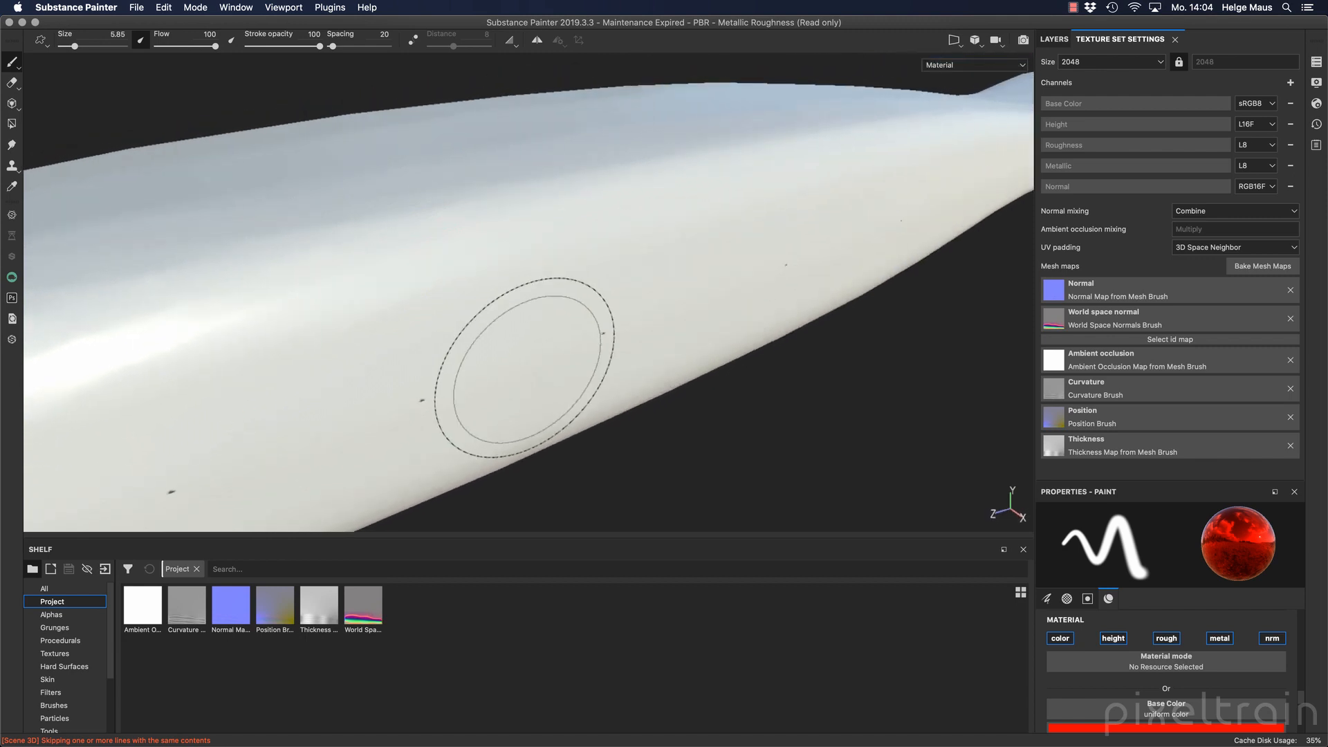
pyautogui.keyDown('alt'); pyautogui.moveTo(529, 339); pyautogui.dragTo(256, 369, button='right'); pyautogui.keyUp('alt')
pyautogui.keyDown('alt'); pyautogui.moveTo(408, 354); pyautogui.dragTo(528, 339, button='middle'); pyautogui.keyUp('alt')
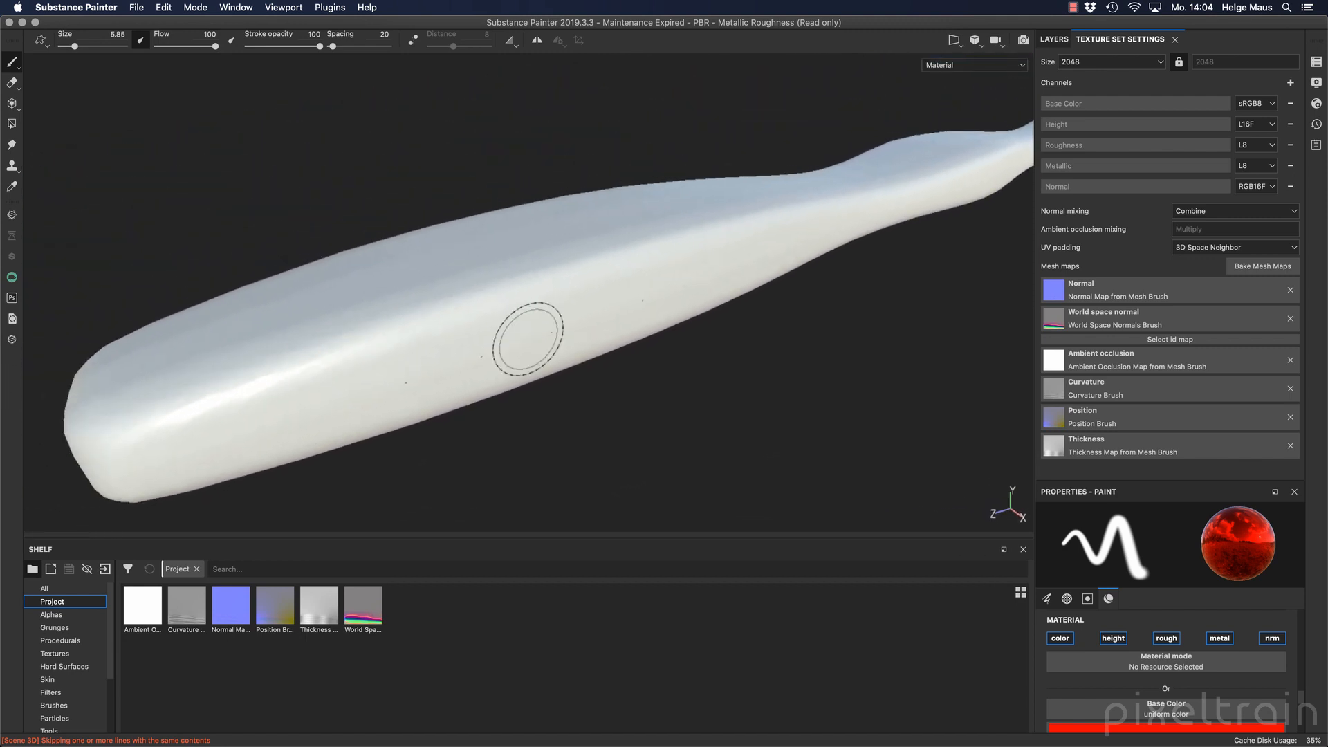
# Show the 3D and 2D views side by side, framing the whole handle and its UV layout
pyautogui.click(955, 40)
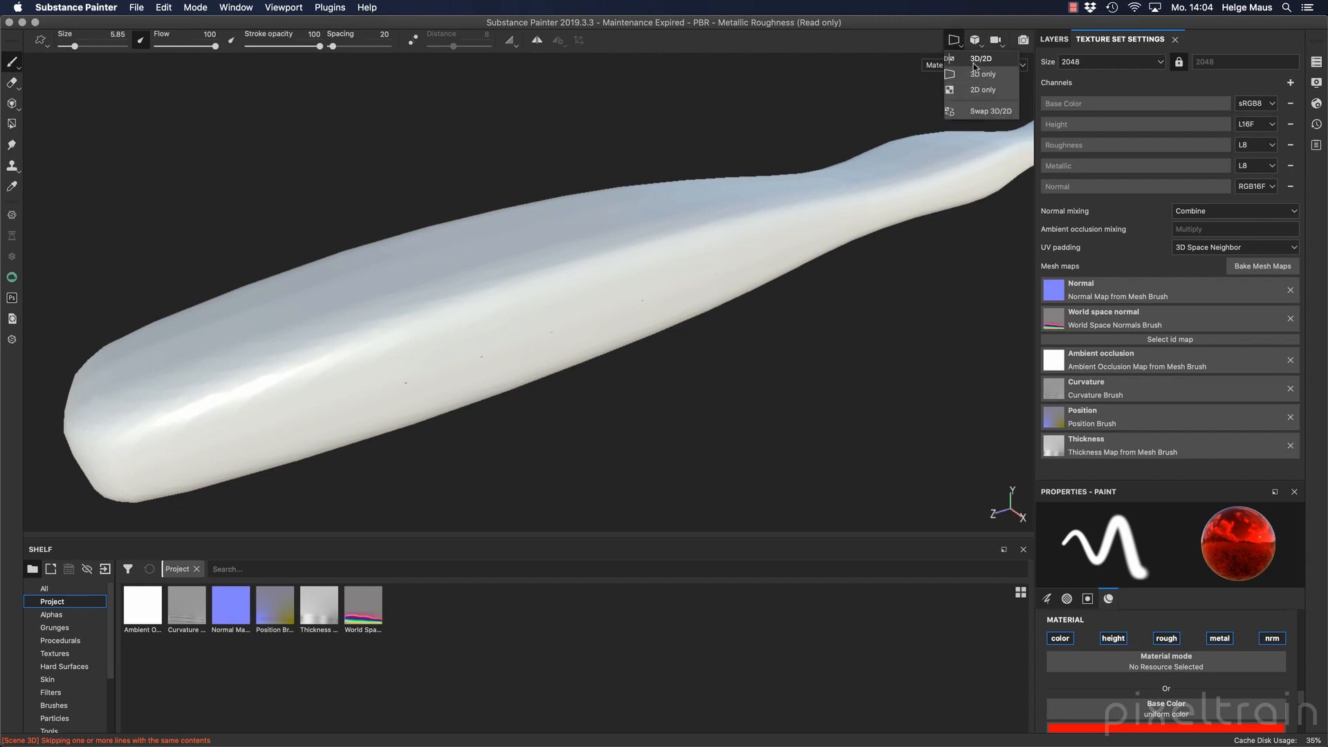
pyautogui.click(976, 61)
pyautogui.keyDown('alt'); pyautogui.moveTo(294, 345); pyautogui.dragTo(239, 346, button='right'); pyautogui.keyUp('alt')
pyautogui.keyDown('alt'); pyautogui.moveTo(246, 335); pyautogui.dragTo(223, 362, button='middle'); pyautogui.keyUp('alt')
pyautogui.keyDown('alt'); pyautogui.moveTo(878, 350); pyautogui.dragTo(670, 353, button='right'); pyautogui.keyUp('alt')
pyautogui.keyDown('alt'); pyautogui.moveTo(892, 294); pyautogui.dragTo(642, 465, button='middle'); pyautogui.keyUp('alt')
pyautogui.keyDown('alt'); pyautogui.moveTo(642, 466); pyautogui.dragTo(753, 440, button='right'); pyautogui.keyUp('alt')
pyautogui.keyDown('alt'); pyautogui.moveTo(754, 439); pyautogui.dragTo(747, 429, button='middle'); pyautogui.keyUp('alt')
pyautogui.keyDown('alt'); pyautogui.moveTo(734, 397); pyautogui.dragTo(681, 397, button='right'); pyautogui.keyUp('alt')
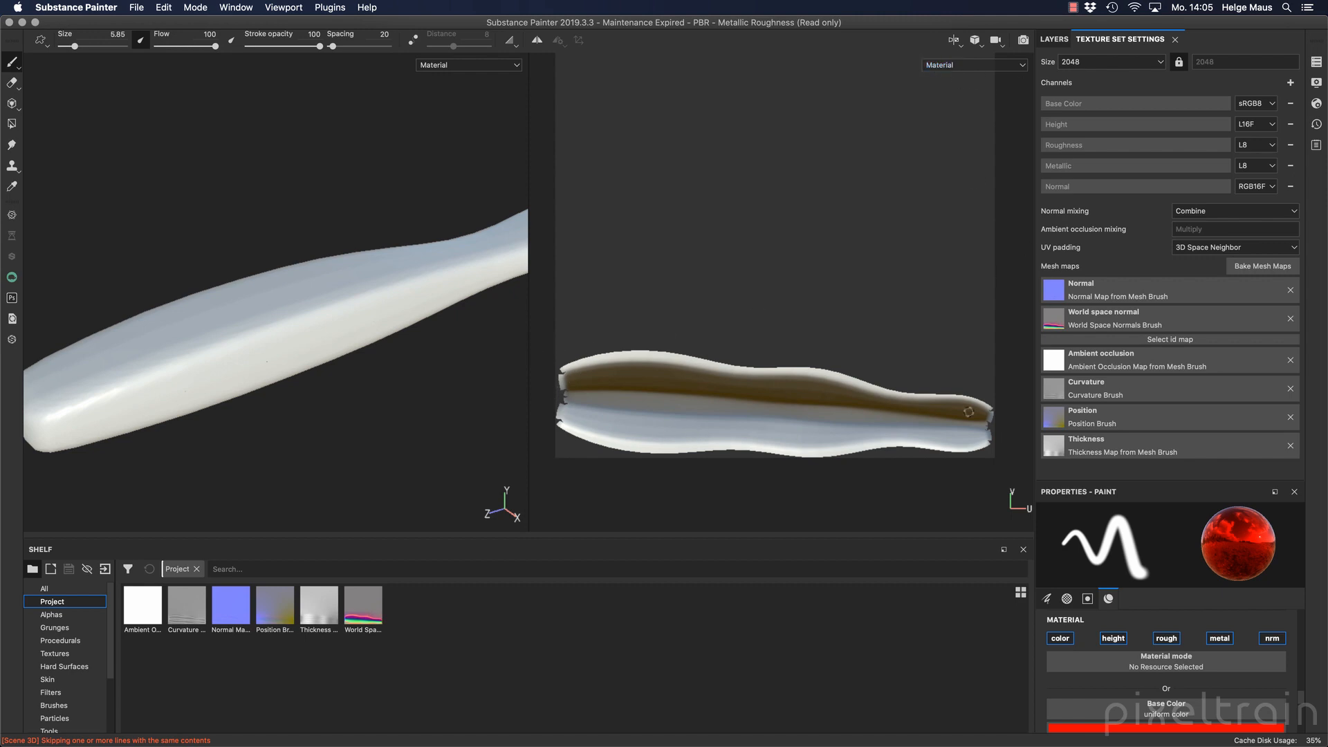
pyautogui.keyDown('alt'); pyautogui.moveTo(134, 305); pyautogui.dragTo(339, 280); pyautogui.keyUp('alt')
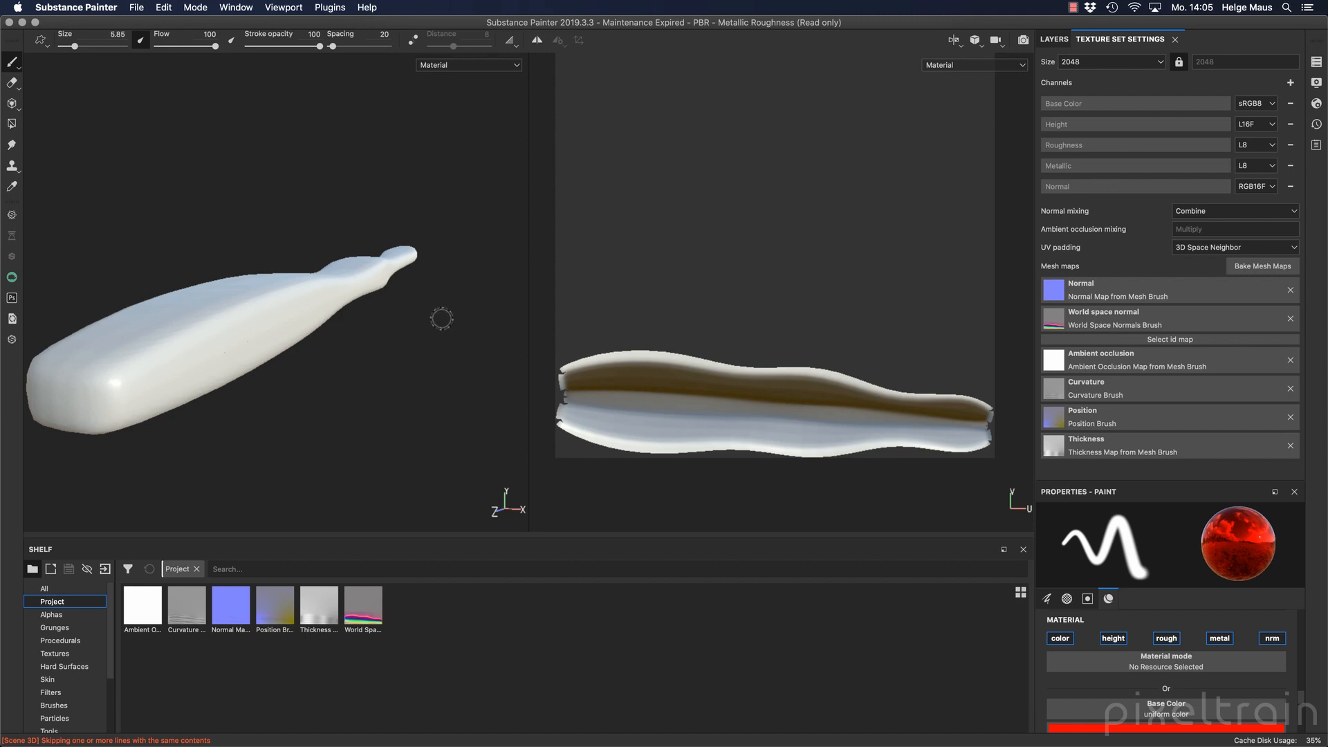
# Cycle the viewport display through the texture channels, from Base Color and Height to Normal+Height+Mesh, and return to the Material display
pyautogui.press('c')
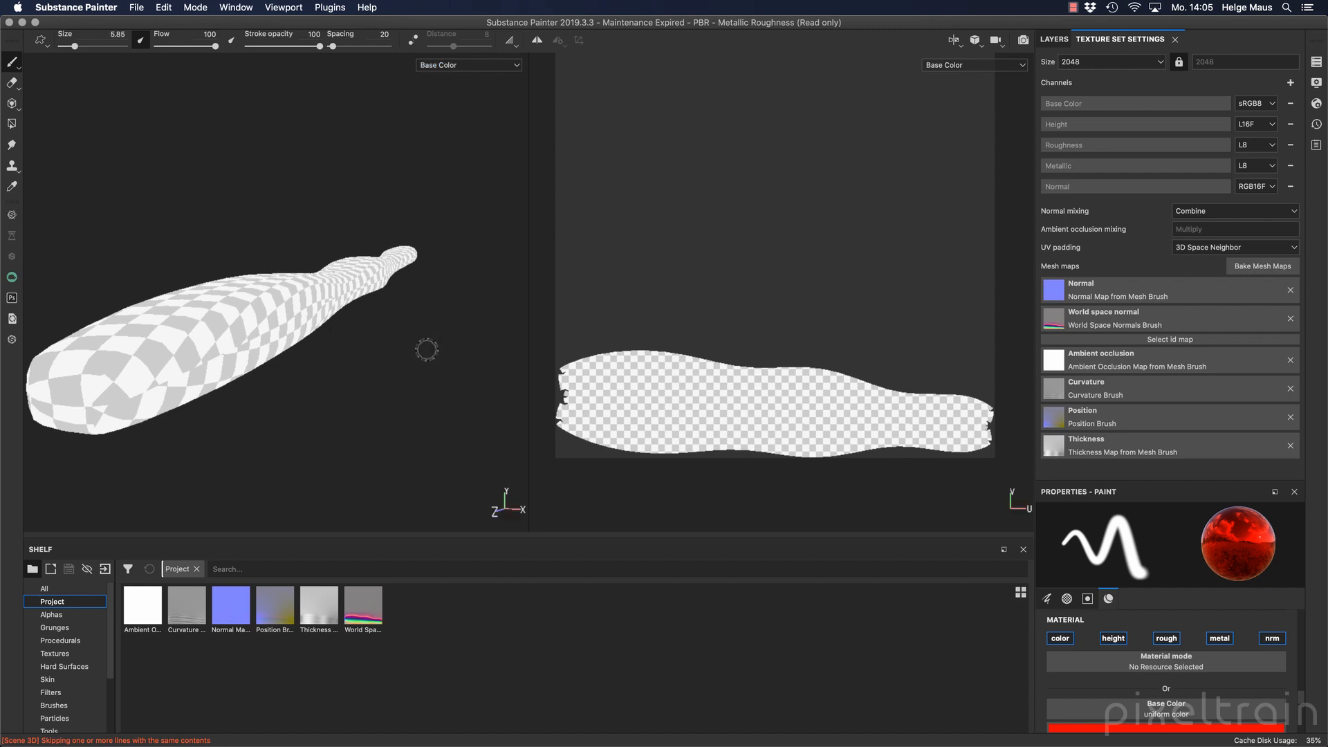
pyautogui.press('c')
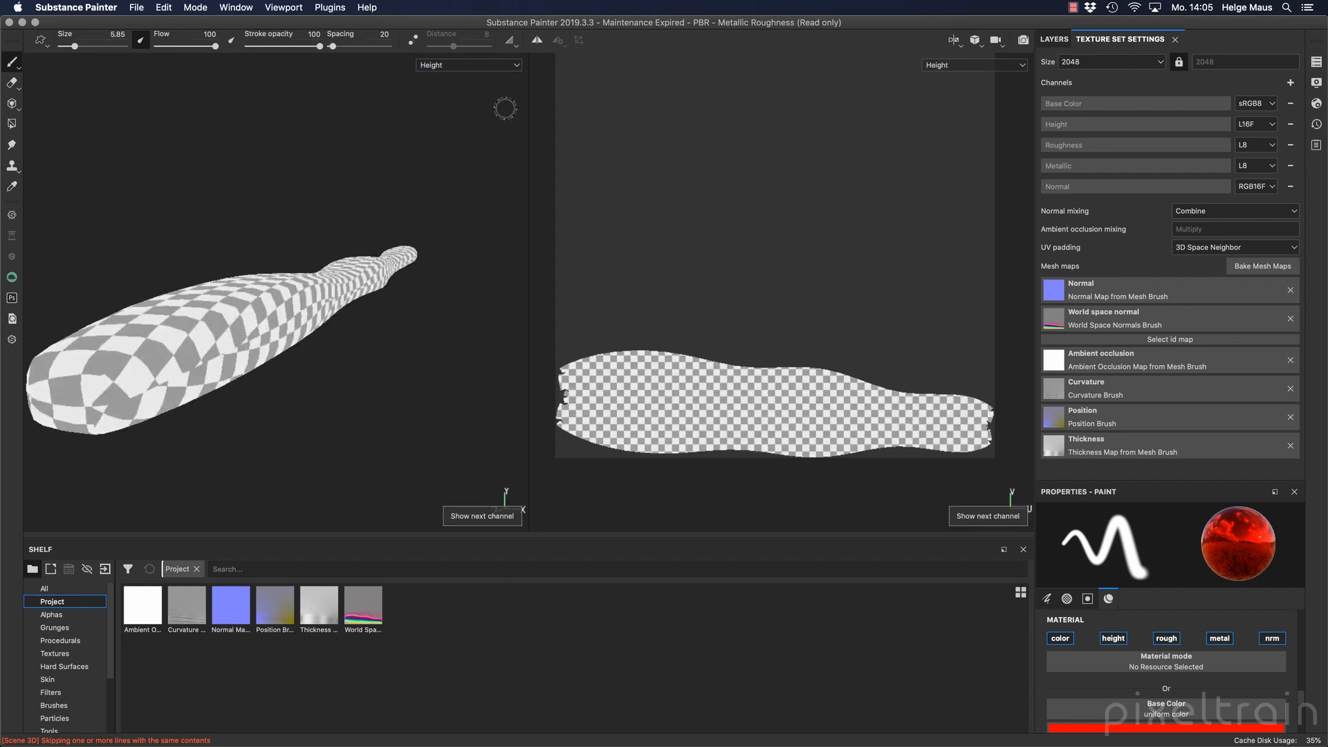
pyautogui.press('c')
pyautogui.press('c')
pyautogui.press('c')
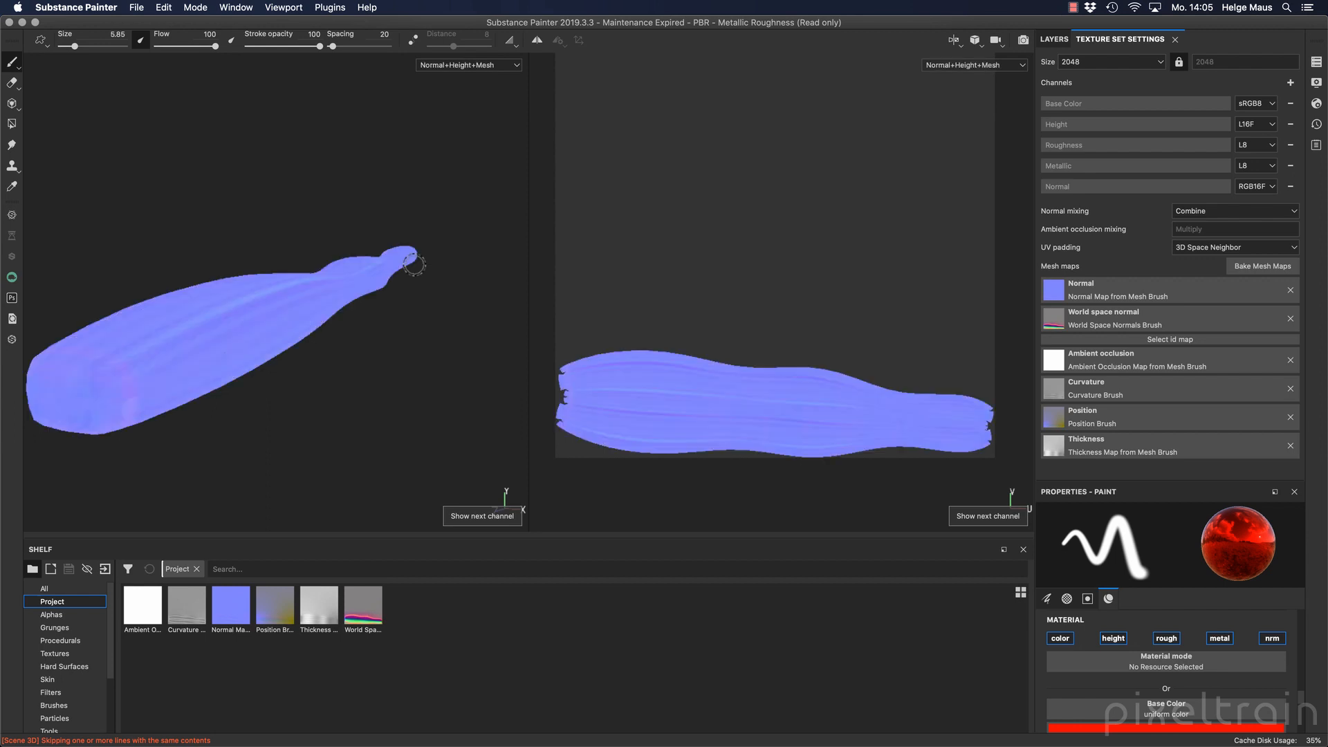
pyautogui.press('c')
pyautogui.press('c')
pyautogui.press('c')
pyautogui.press('c')
pyautogui.press('c')
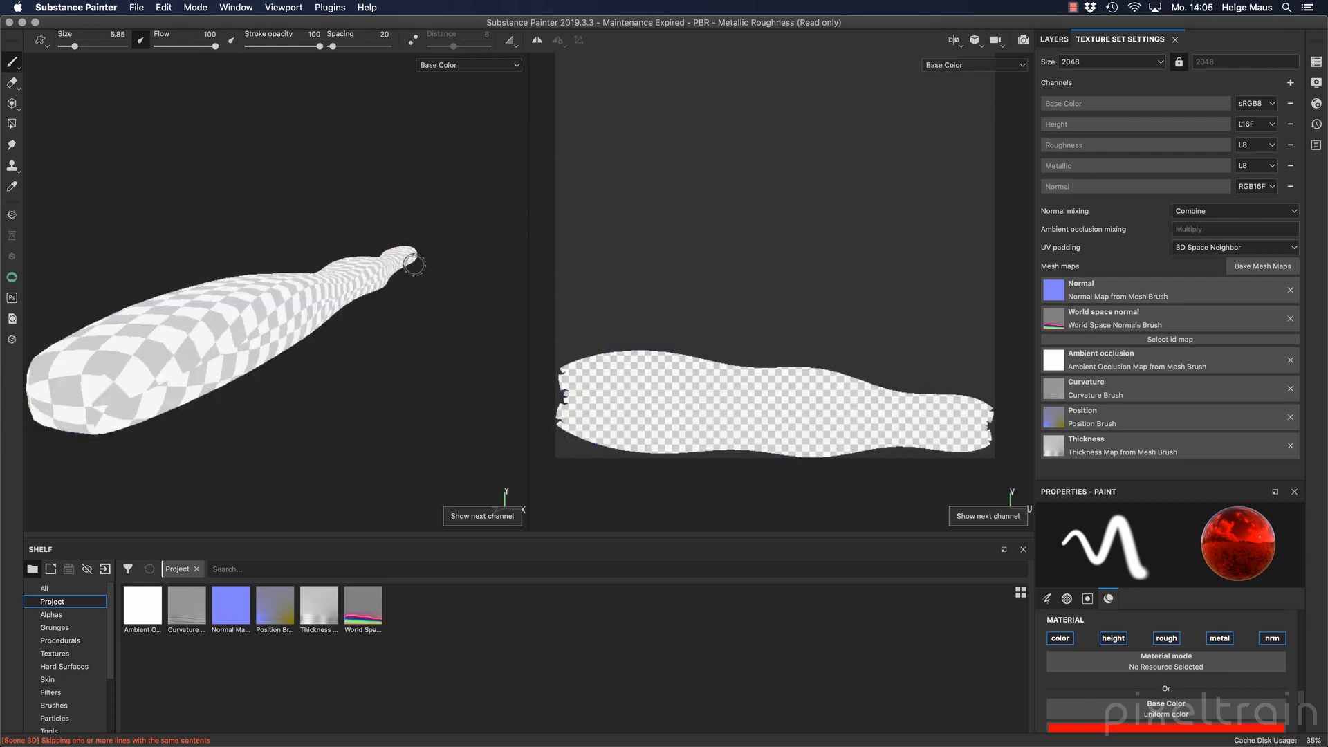
pyautogui.press('c')
pyautogui.press('m')
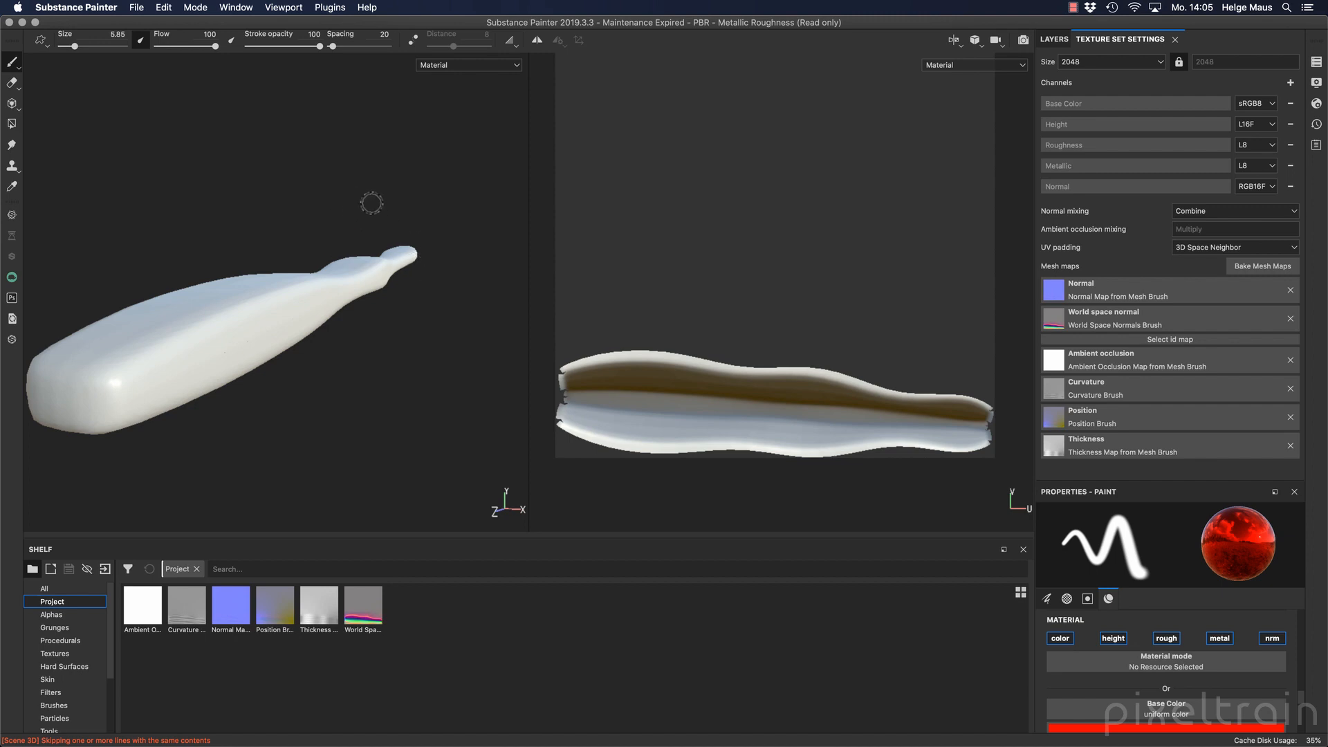
# Display the Normal mesh map and examine it closely for artifacts on the handle and in the UV layout
pyautogui.press('b')
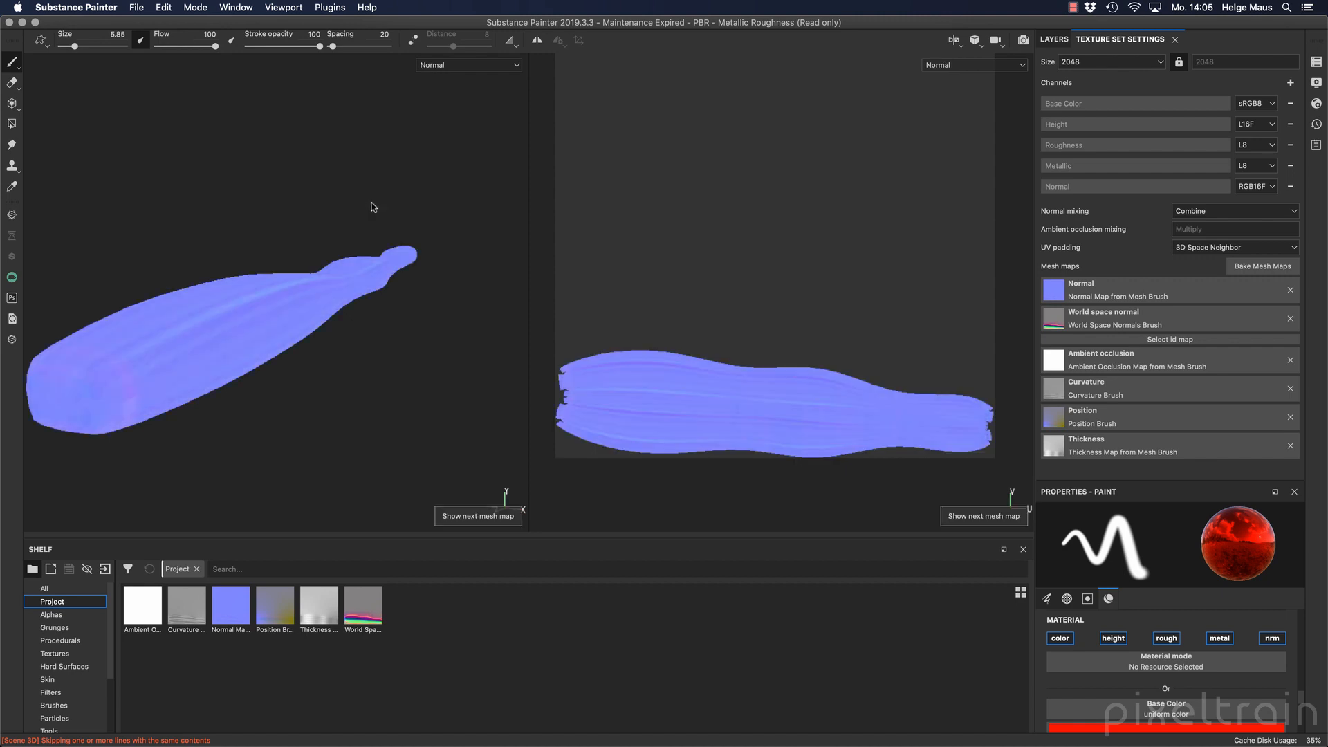
pyautogui.keyDown('alt'); pyautogui.moveTo(320, 335); pyautogui.dragTo(646, 417); pyautogui.keyUp('alt')
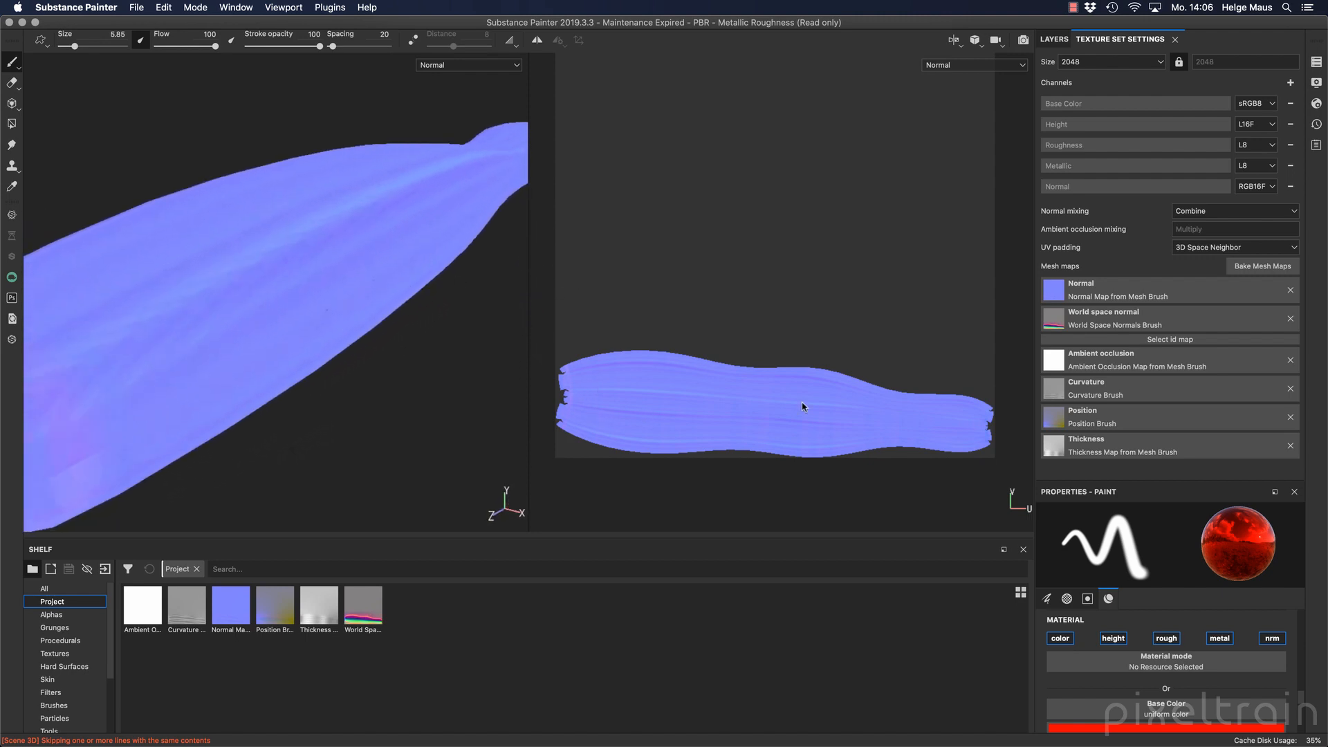
pyautogui.scroll(-1, 774, 429)
pyautogui.scroll(5, 764, 429)
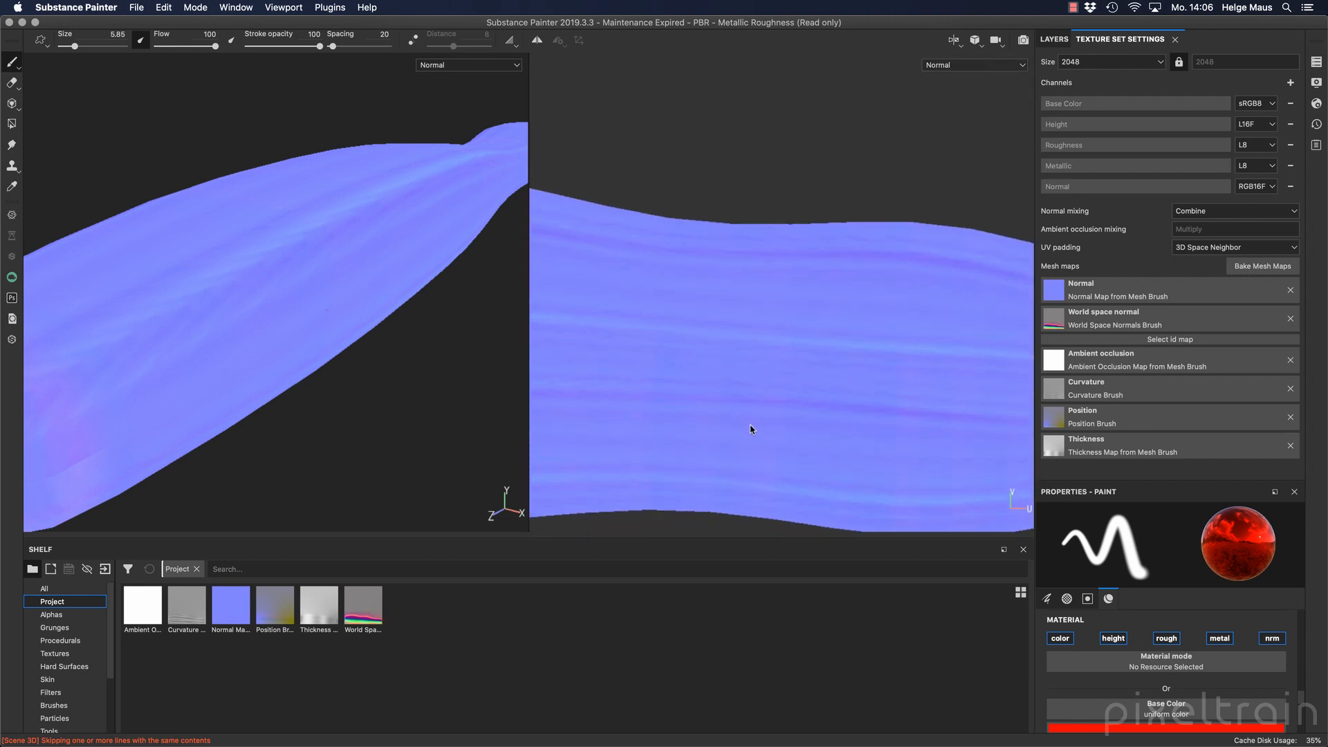
pyautogui.scroll(-1, 806, 382)
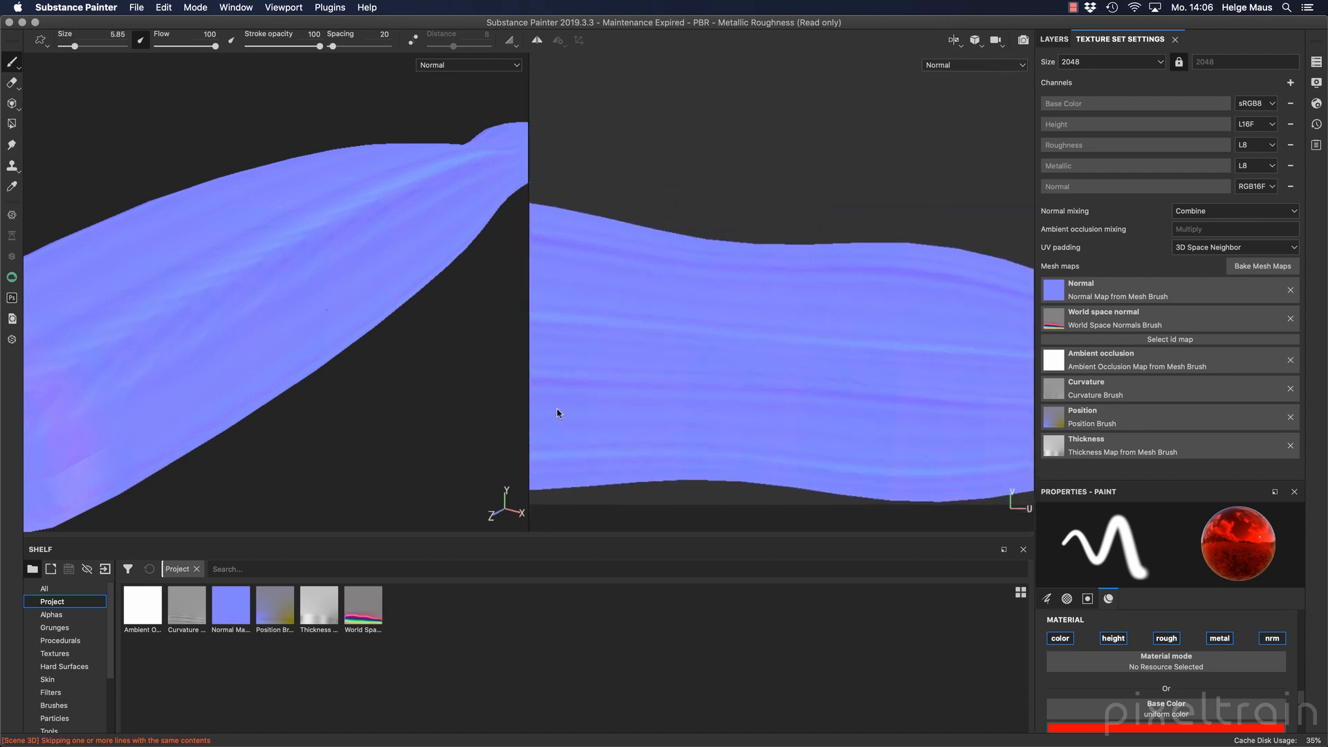
pyautogui.scroll(-2, 987, 379)
pyautogui.keyDown('alt'); pyautogui.moveTo(987, 380); pyautogui.dragTo(897, 380, button='middle'); pyautogui.keyUp('alt')
pyautogui.keyDown('alt'); pyautogui.moveTo(207, 382); pyautogui.dragTo(318, 336); pyautogui.keyUp('alt')
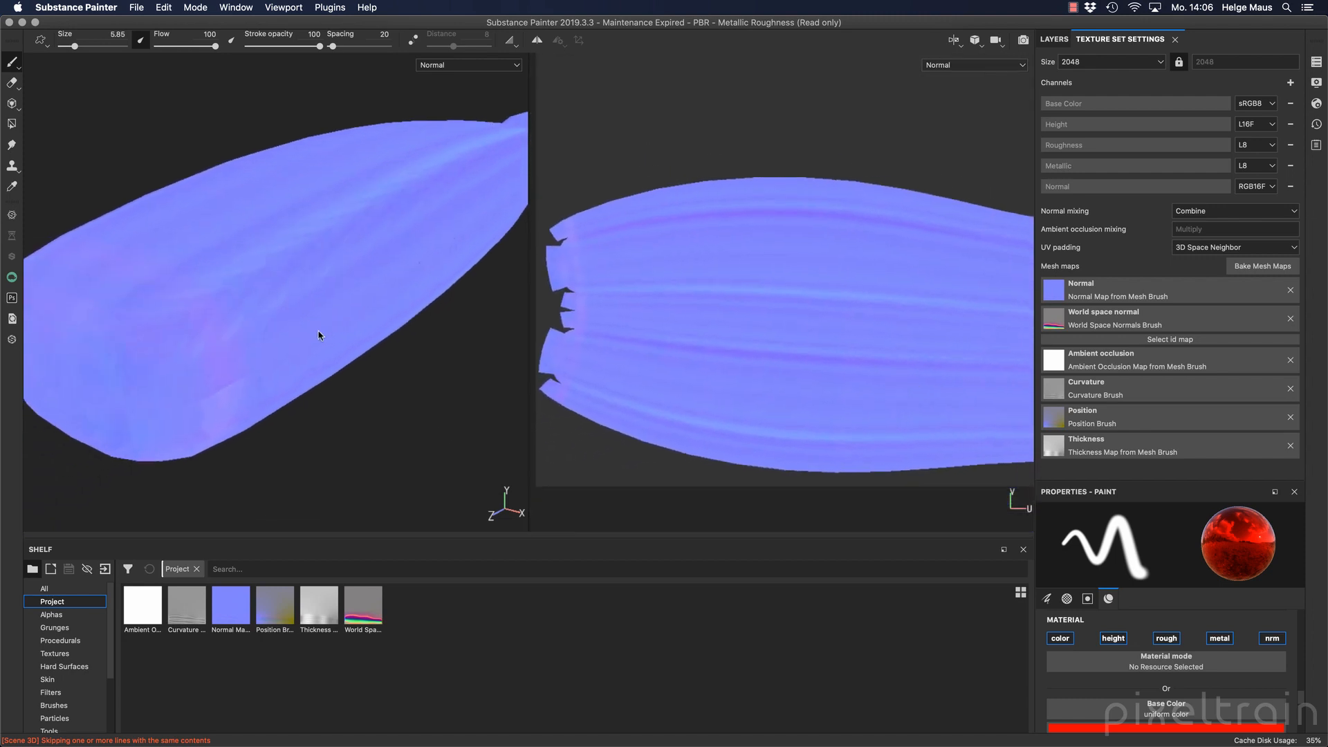
pyautogui.keyDown('alt'); pyautogui.moveTo(318, 335); pyautogui.dragTo(139, 367, button='middle'); pyautogui.keyUp('alt')
pyautogui.keyDown('alt'); pyautogui.moveTo(139, 367); pyautogui.dragTo(392, 290, button='right'); pyautogui.keyUp('alt')
pyautogui.keyDown('alt'); pyautogui.moveTo(392, 290); pyautogui.dragTo(343, 328, button='middle'); pyautogui.keyUp('alt')
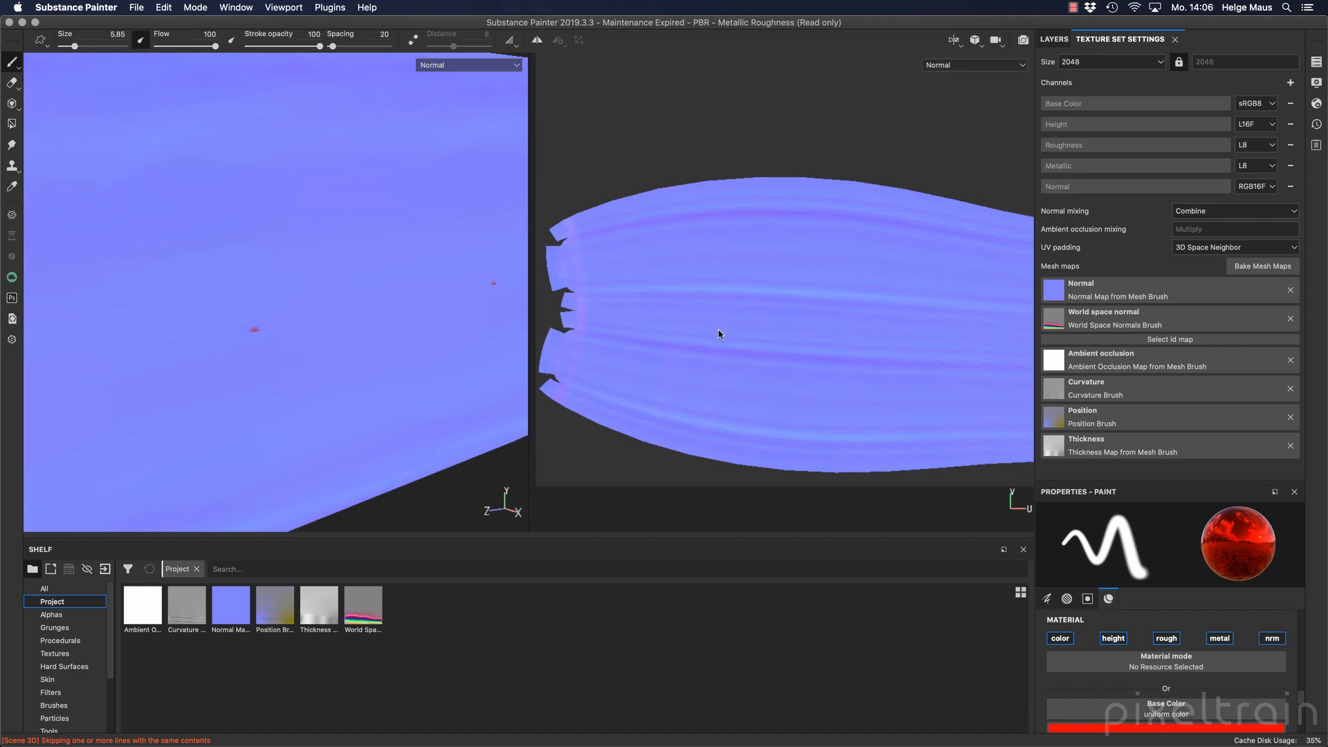
pyautogui.keyDown('alt'); pyautogui.moveTo(795, 349); pyautogui.dragTo(625, 288, button='right'); pyautogui.keyUp('alt')
pyautogui.keyDown('alt'); pyautogui.moveTo(625, 288); pyautogui.dragTo(815, 346, button='middle'); pyautogui.keyUp('alt')
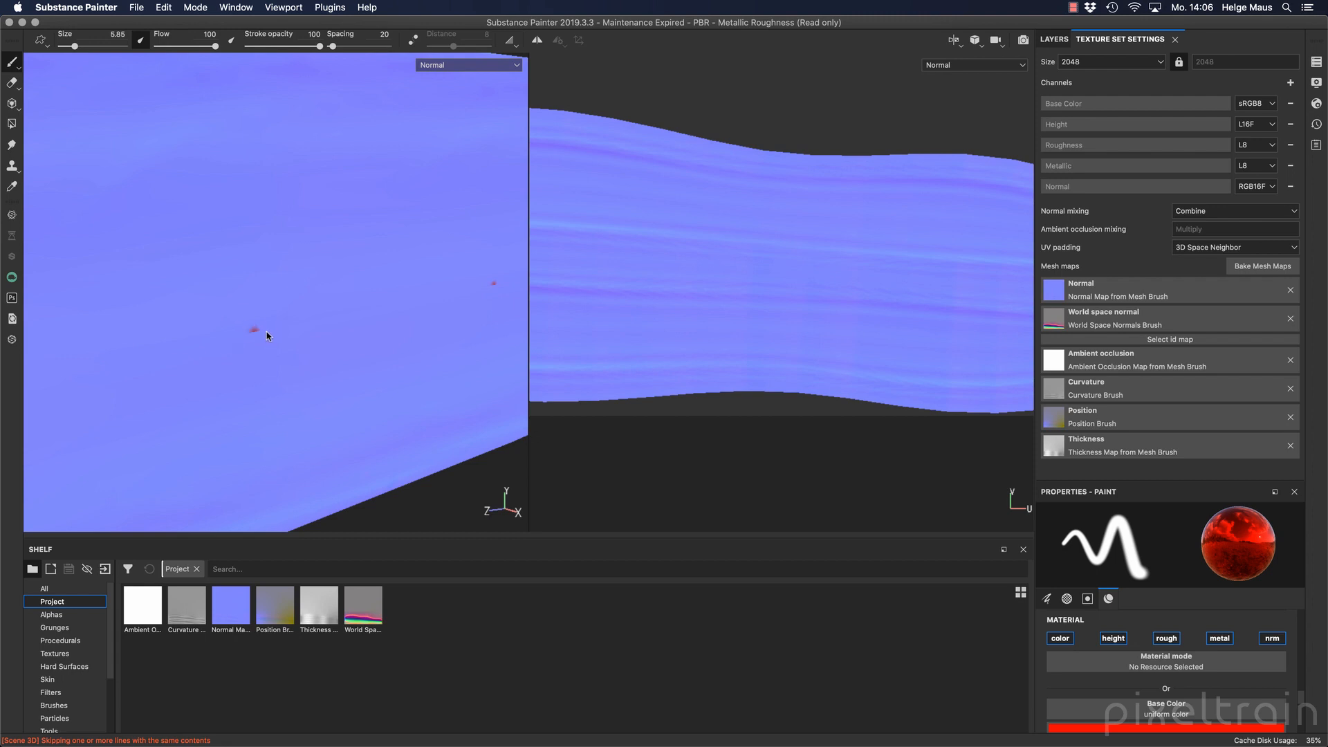
# View the World space normal, ID, Ambient occlusion, Curvature, Position and Thickness mesh maps in turn, and return to the Material display
pyautogui.press('b')
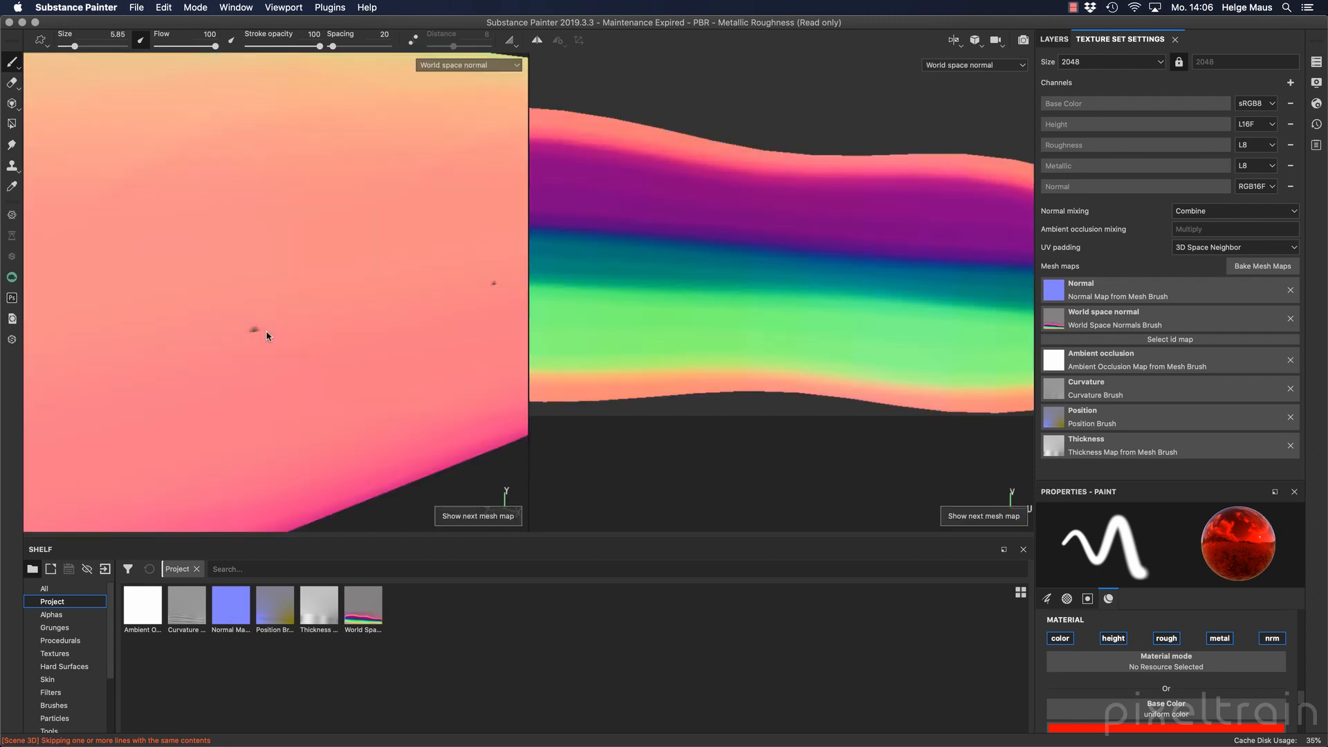
pyautogui.press('b')
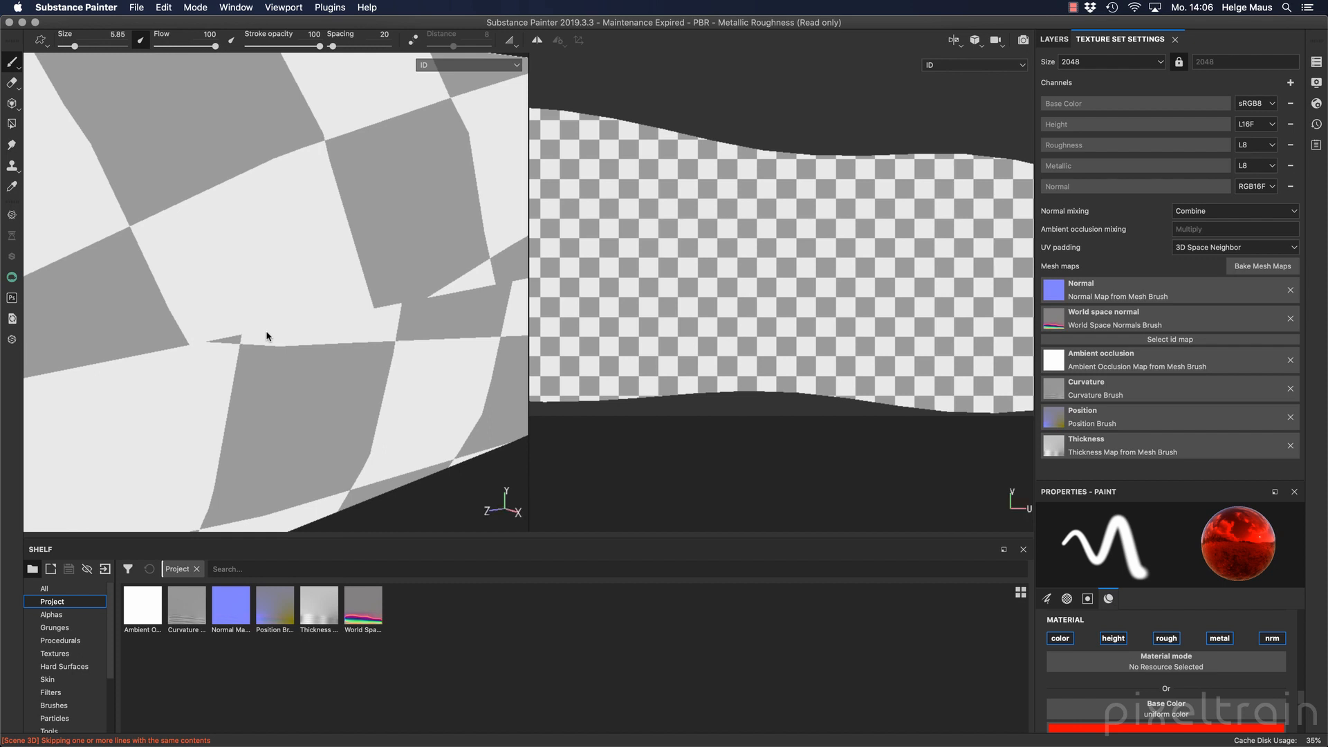
pyautogui.press('b')
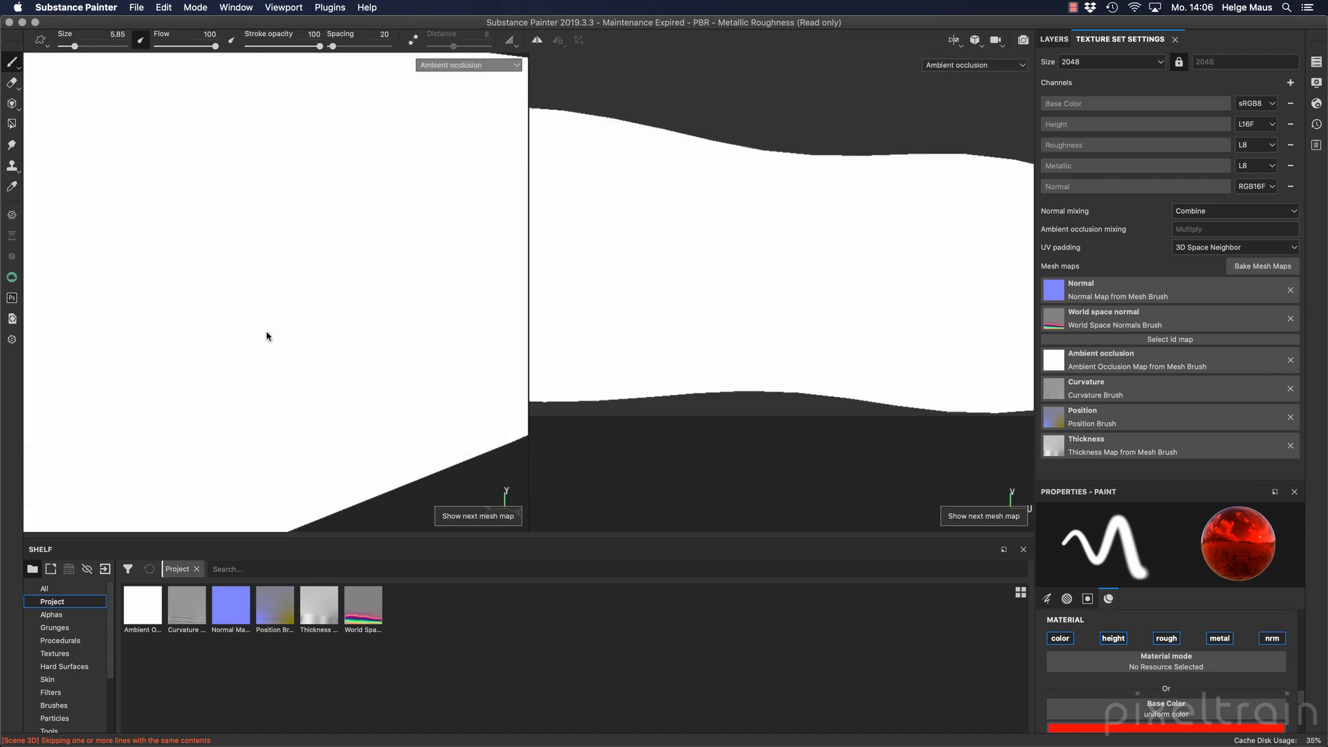
pyautogui.keyDown('alt'); pyautogui.moveTo(326, 318); pyautogui.dragTo(249, 335, button='right'); pyautogui.keyUp('alt')
pyautogui.keyDown('alt'); pyautogui.moveTo(249, 336); pyautogui.dragTo(252, 317, button='middle'); pyautogui.keyUp('alt')
pyautogui.keyDown('alt'); pyautogui.moveTo(251, 317); pyautogui.dragTo(215, 304); pyautogui.keyUp('alt')
pyautogui.keyDown('alt'); pyautogui.moveTo(215, 305); pyautogui.dragTo(438, 258, button='right'); pyautogui.keyUp('alt')
pyautogui.press('b')
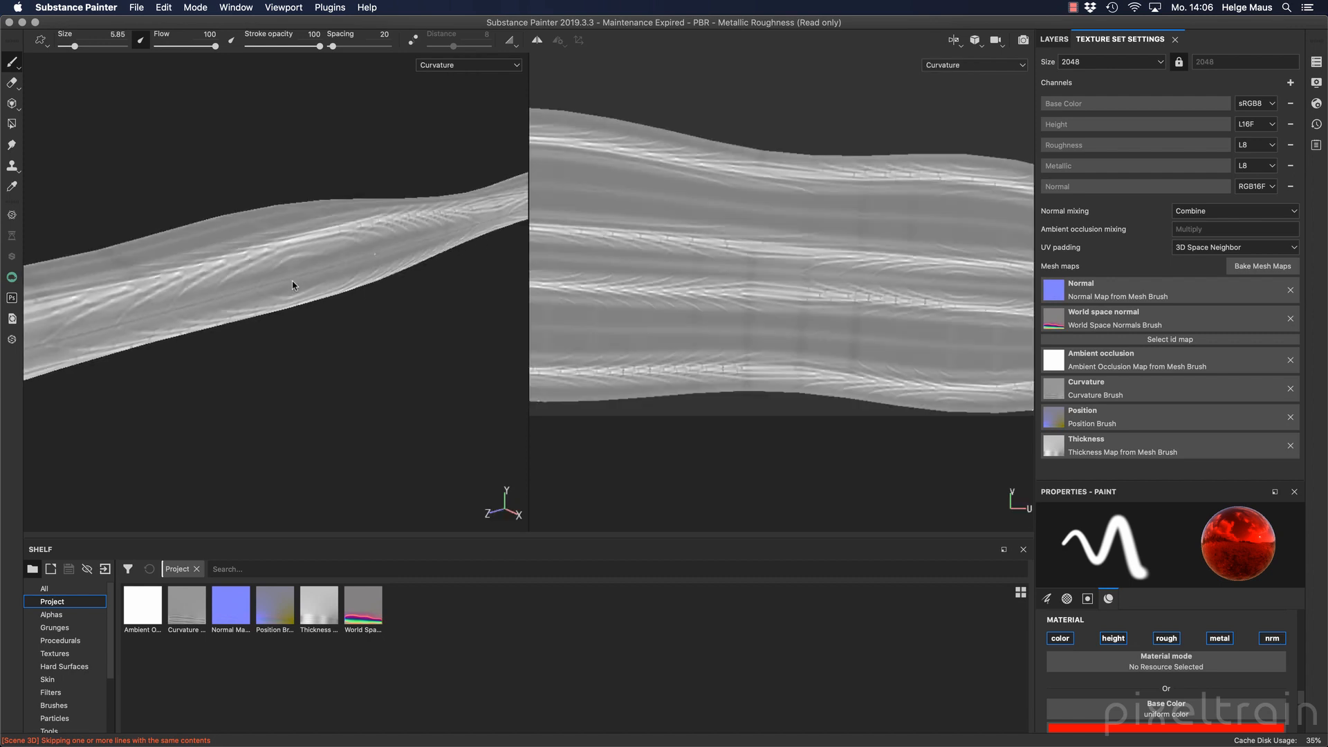
pyautogui.press('b')
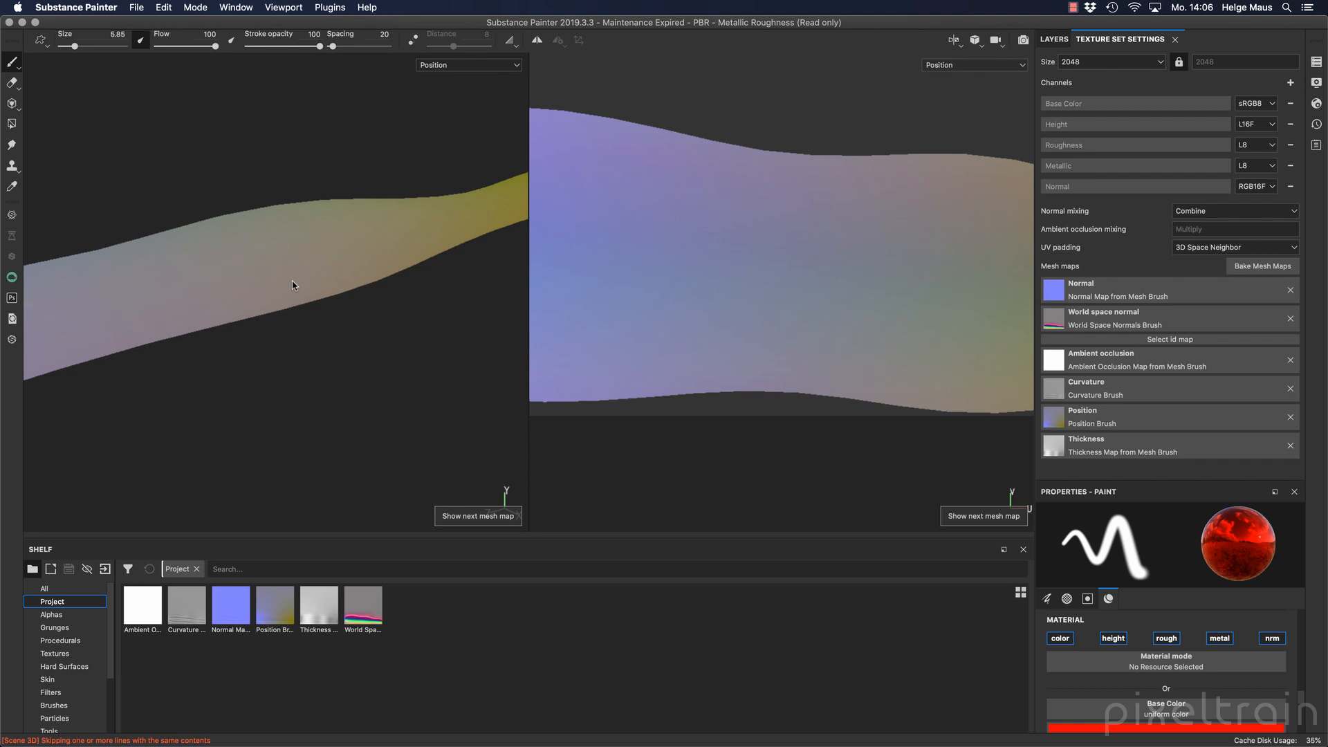
pyautogui.press('b')
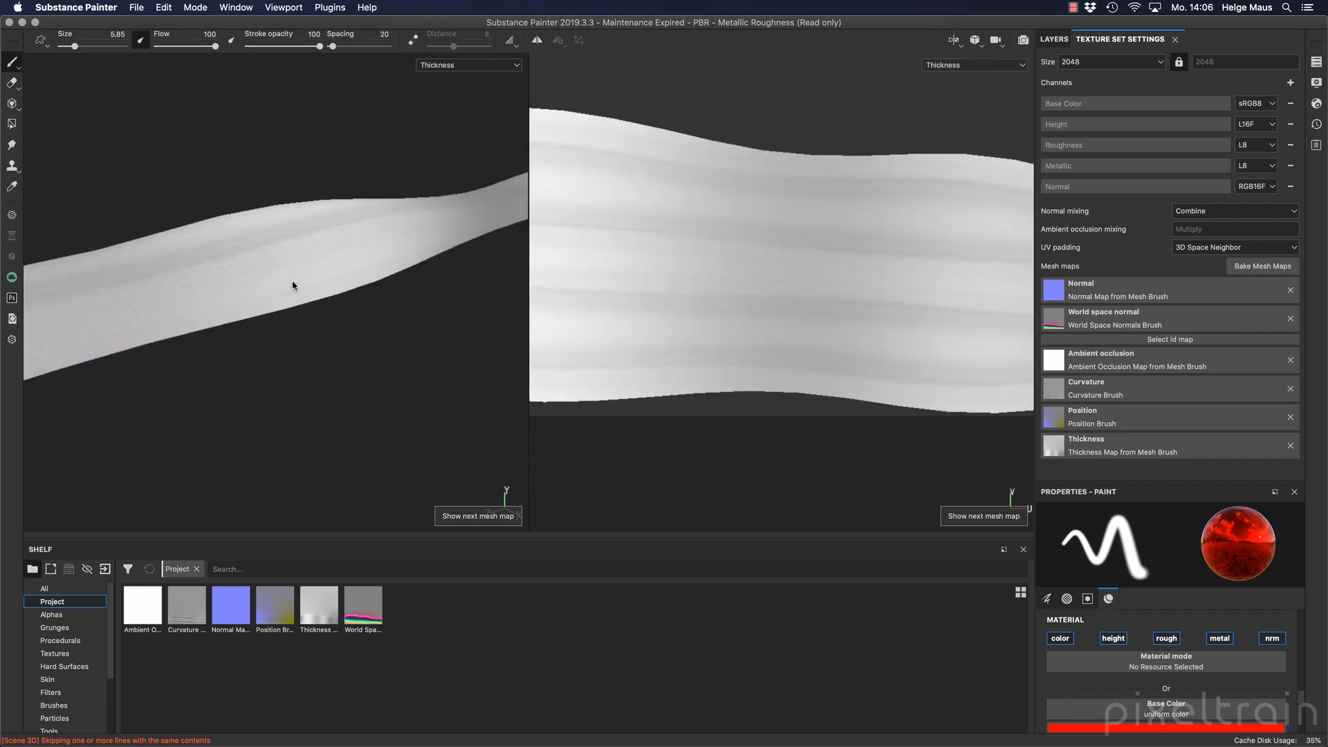
pyautogui.press('m')
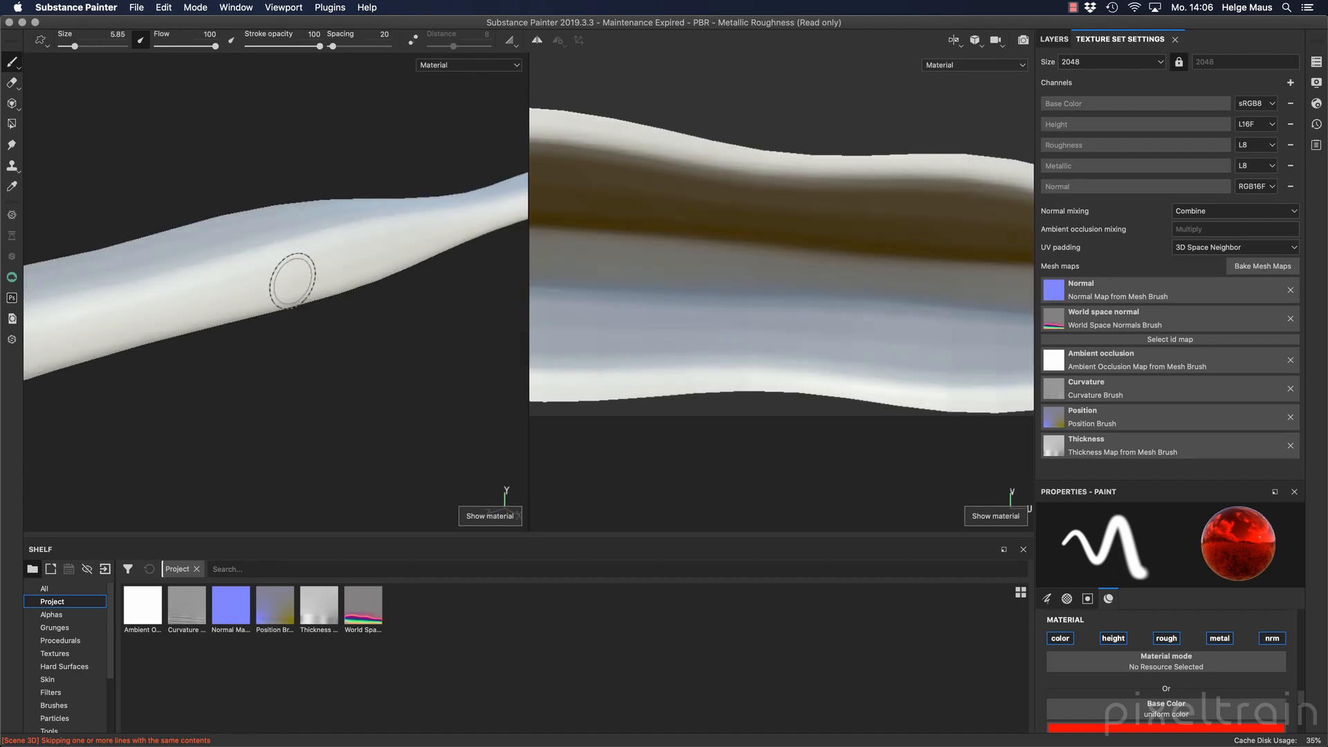
# Inspect the dark specks on the handle and restrict the mesh map bake to Normal and World space normal
pyautogui.keyDown('alt'); pyautogui.moveTo(290, 276); pyautogui.dragTo(312, 326); pyautogui.keyUp('alt')
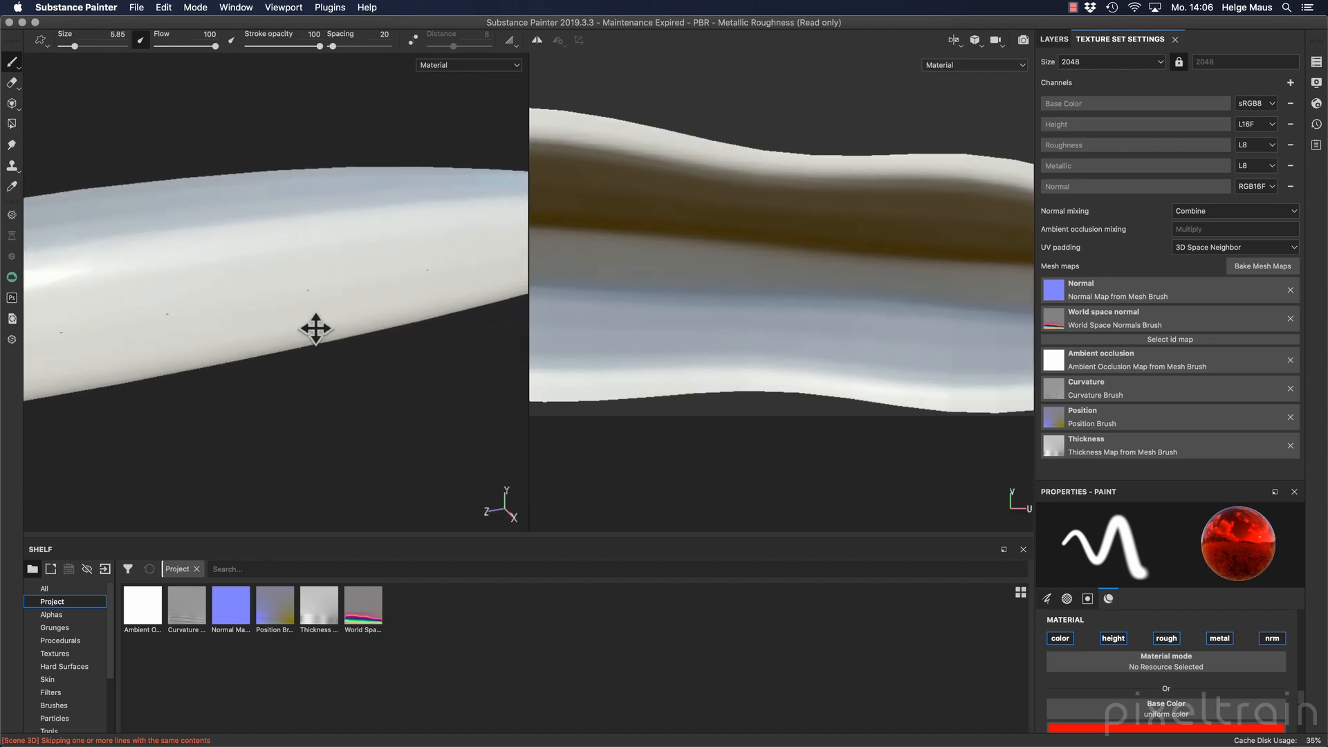
pyautogui.scroll(3, 240, 355)
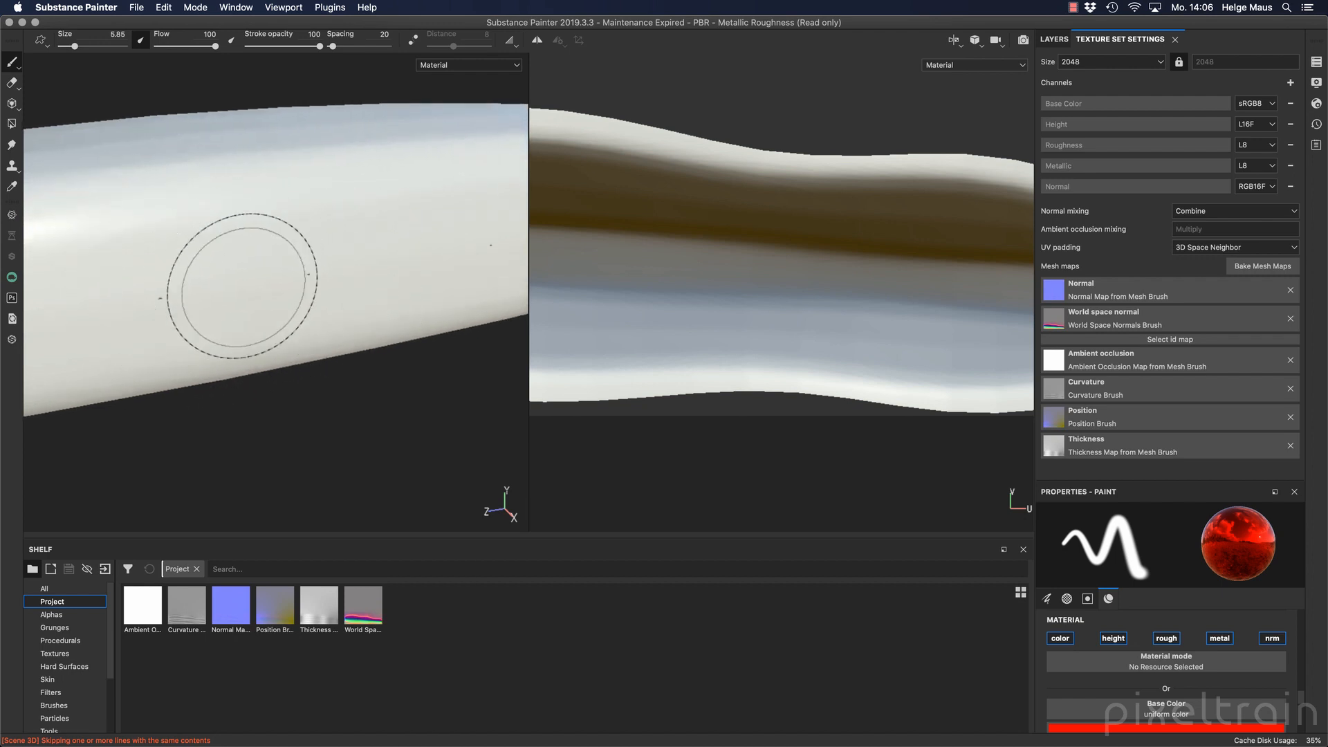
pyautogui.click(1268, 270)
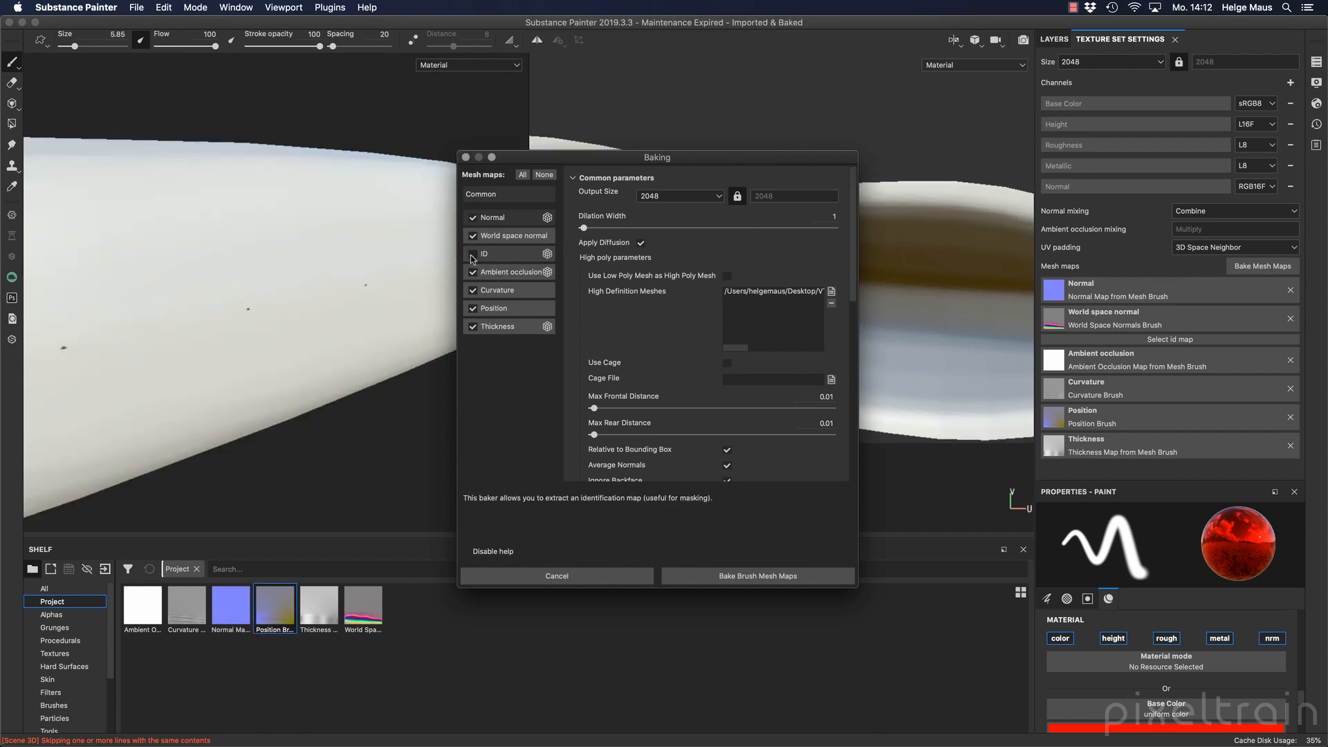
pyautogui.click(544, 175)
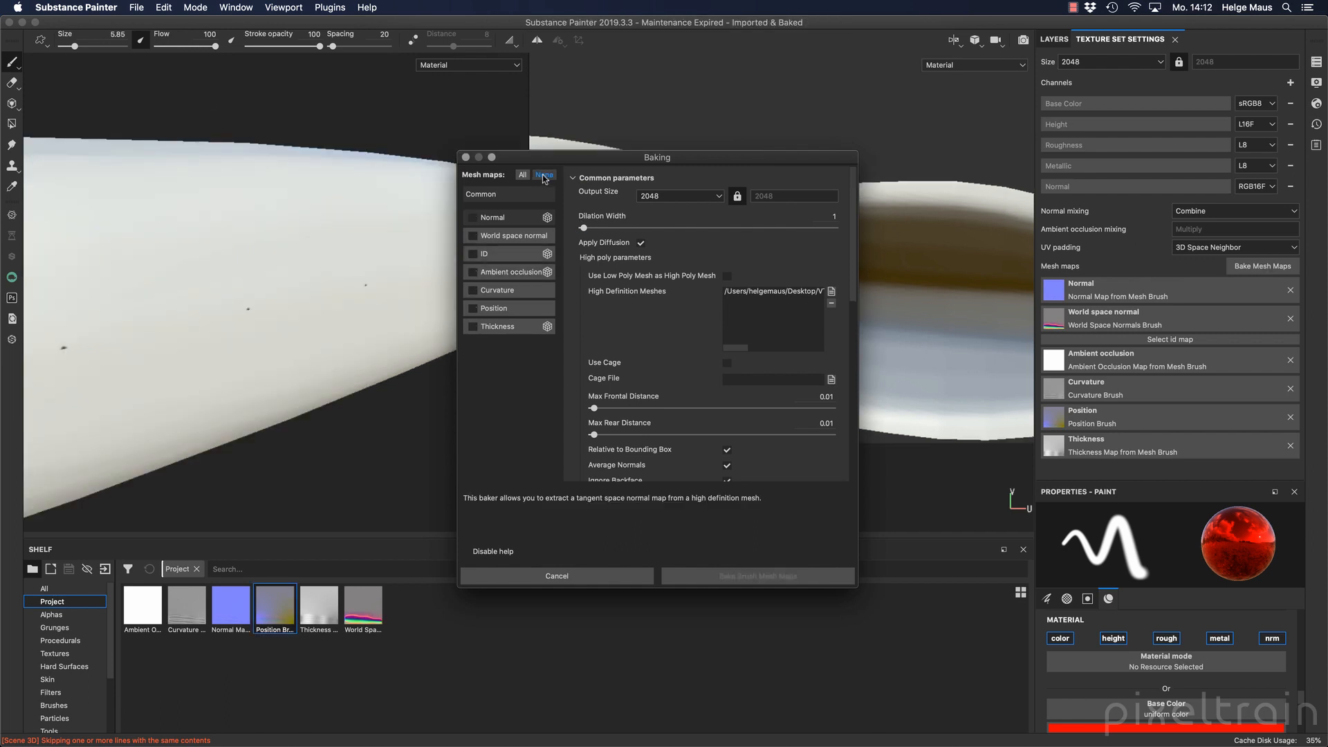
pyautogui.click(473, 217)
pyautogui.click(473, 235)
pyautogui.click(519, 192)
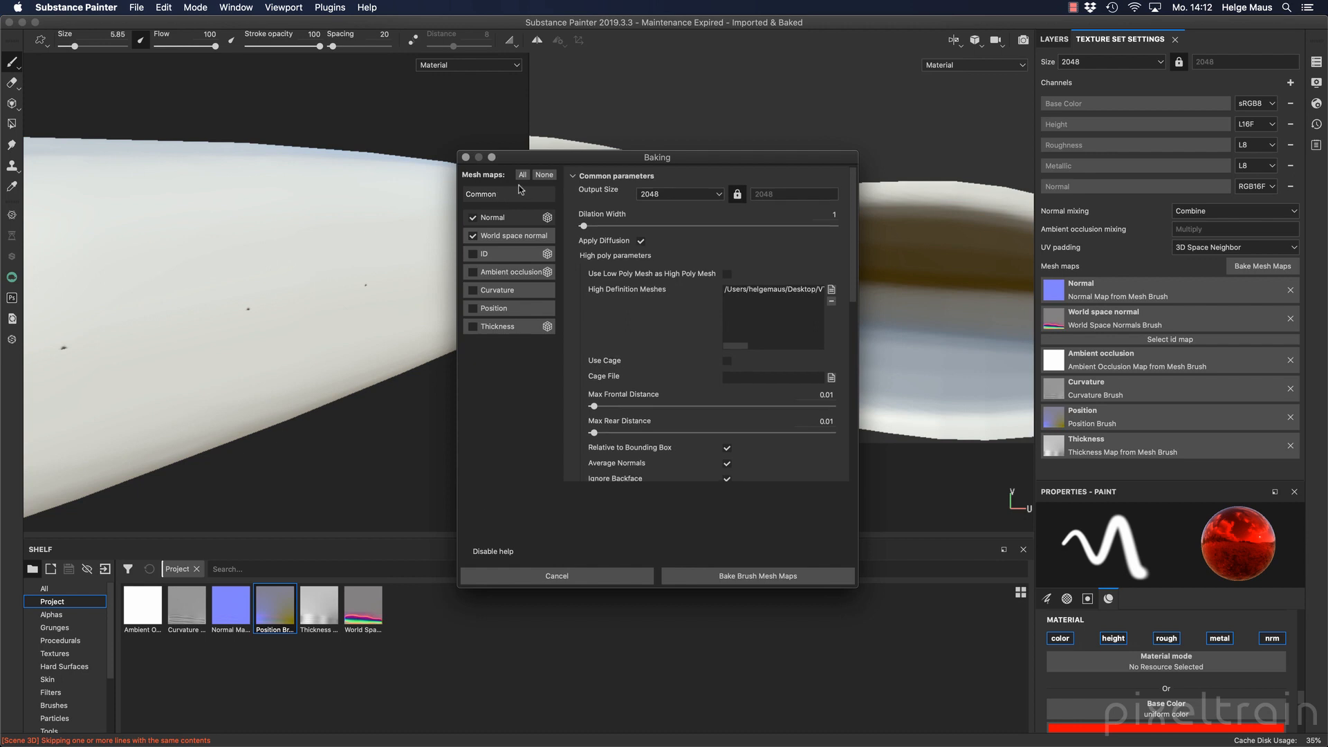
# Set Max Frontal Distance and Max Rear Distance to 0.02 and bake the two selected Brush mesh maps
pyautogui.moveTo(554, 161); pyautogui.dragTo(642, 62)
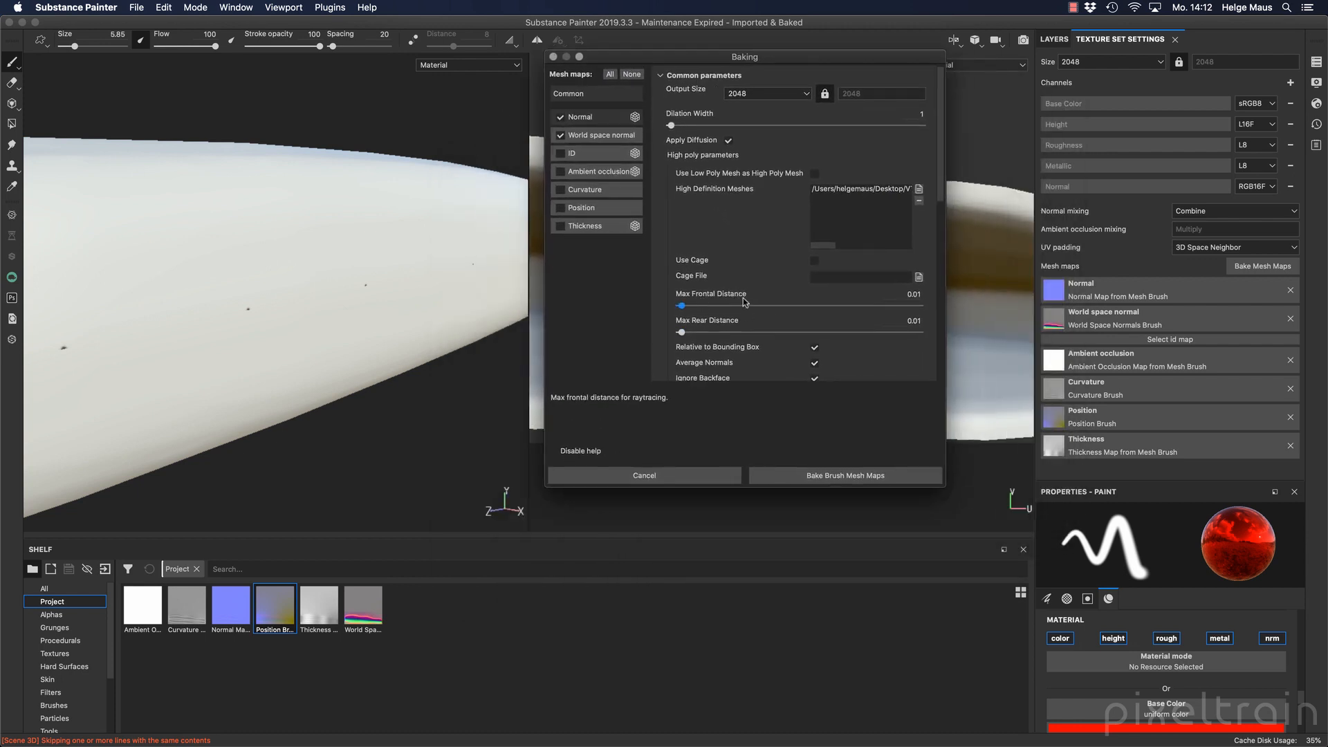
pyautogui.click(917, 332)
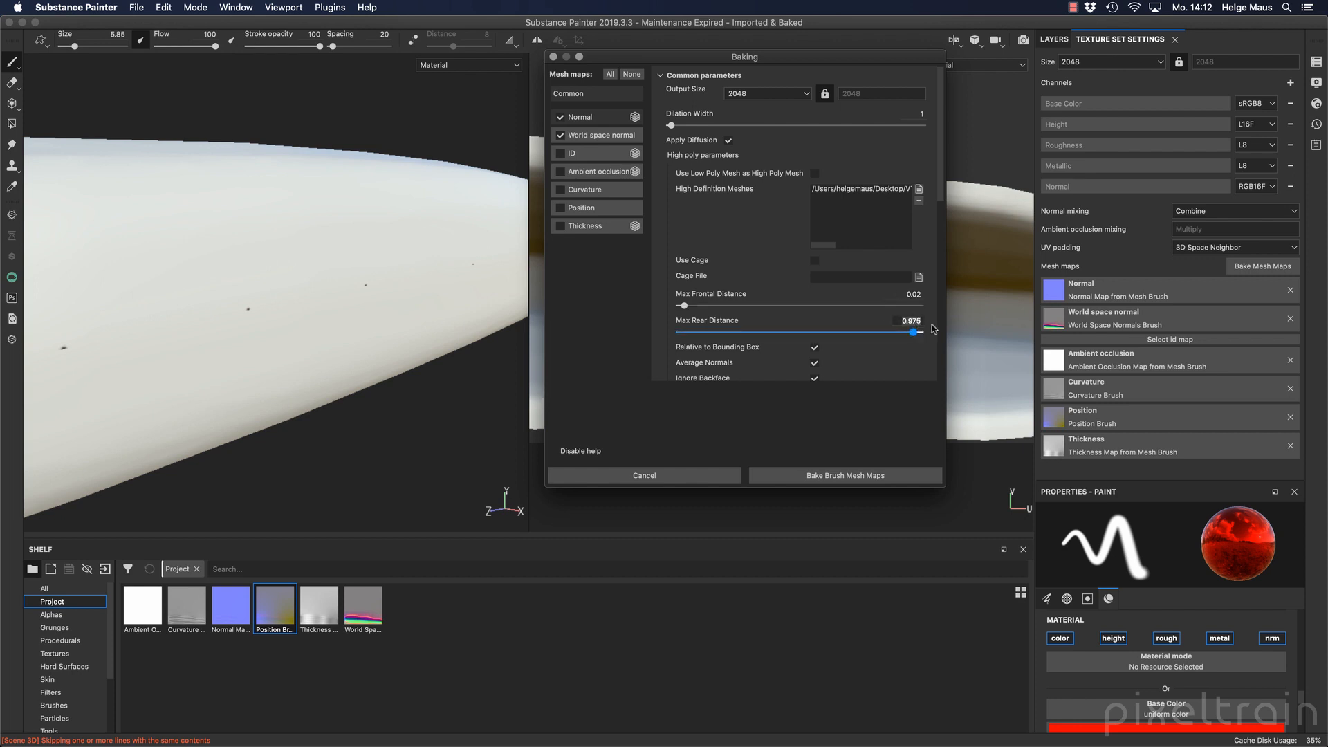
pyautogui.write('.00')
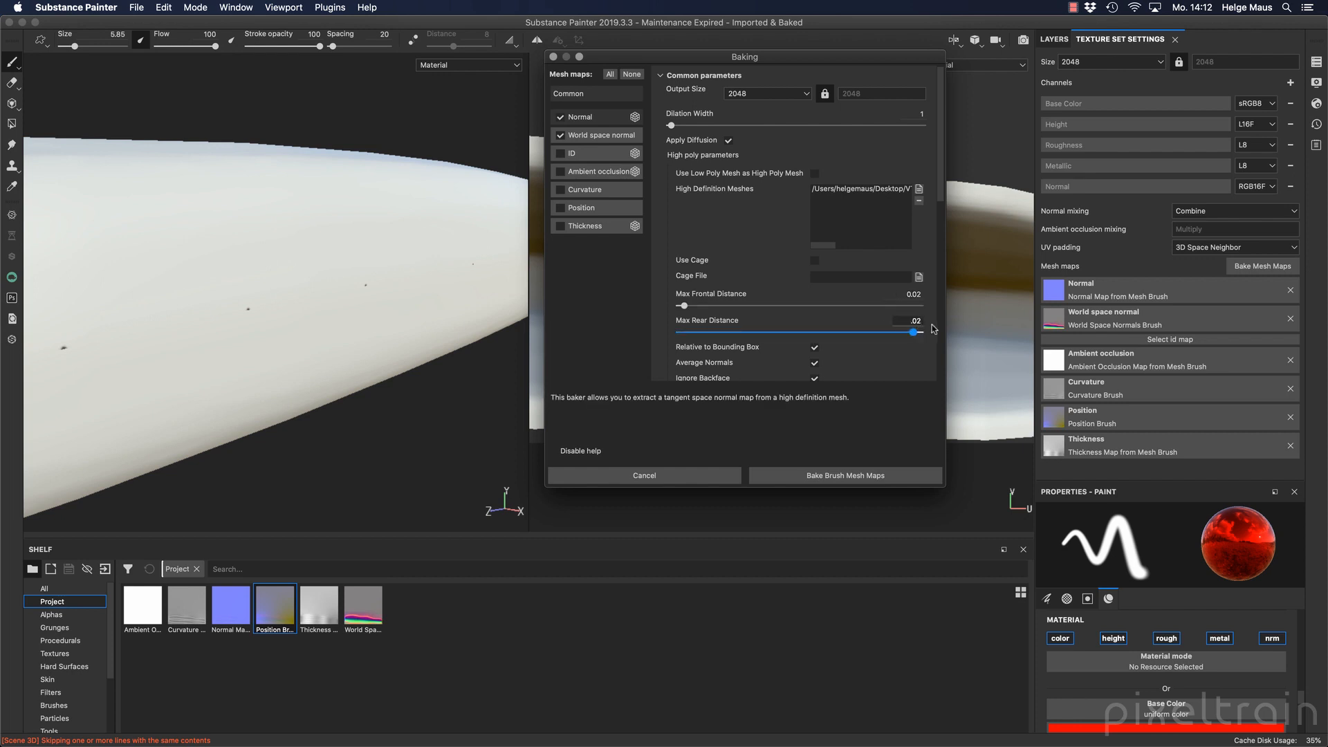
pyautogui.press('Return')
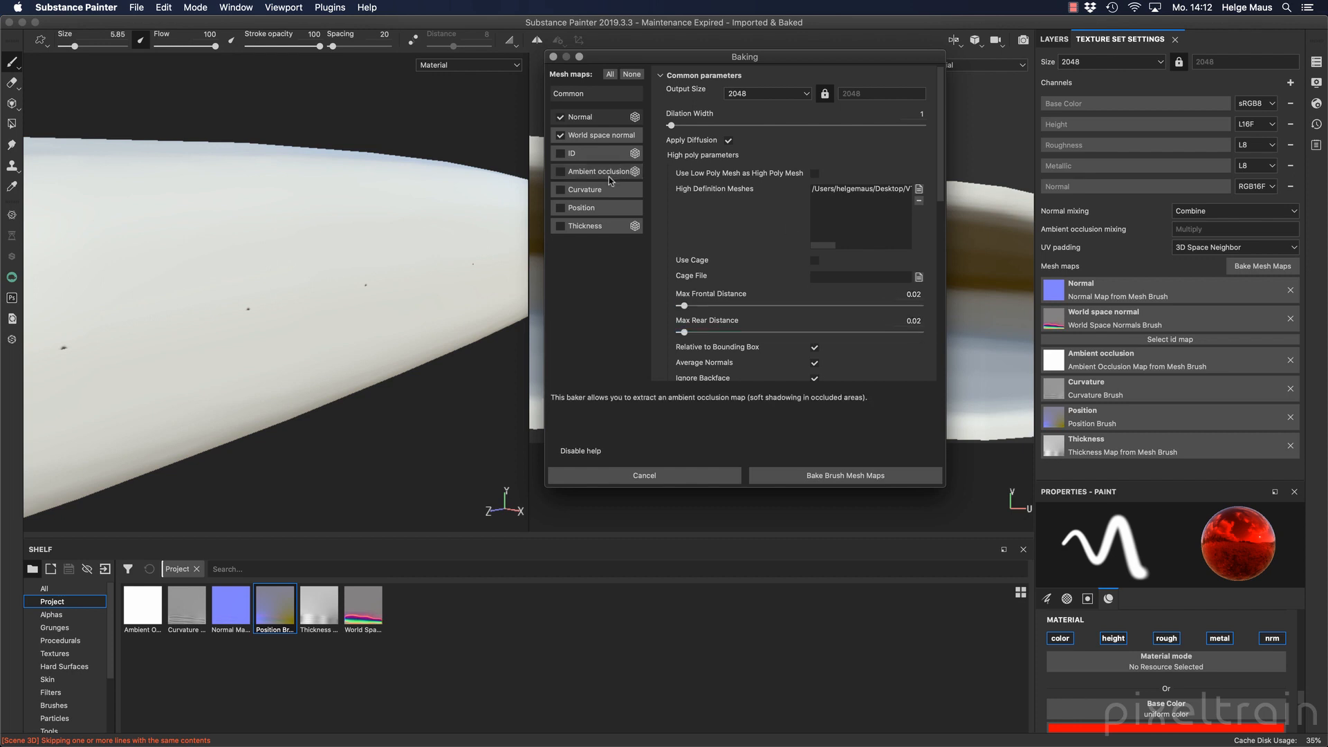
pyautogui.click(854, 477)
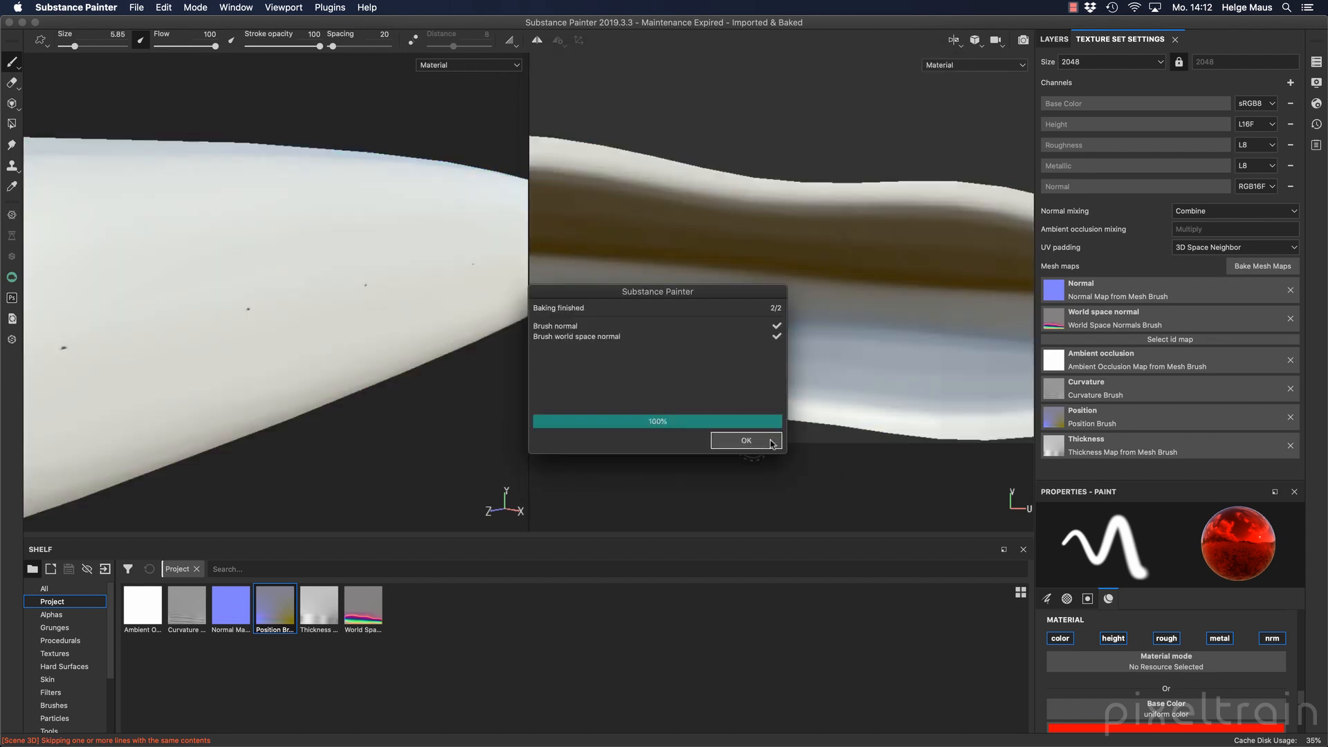
pyautogui.click(754, 441)
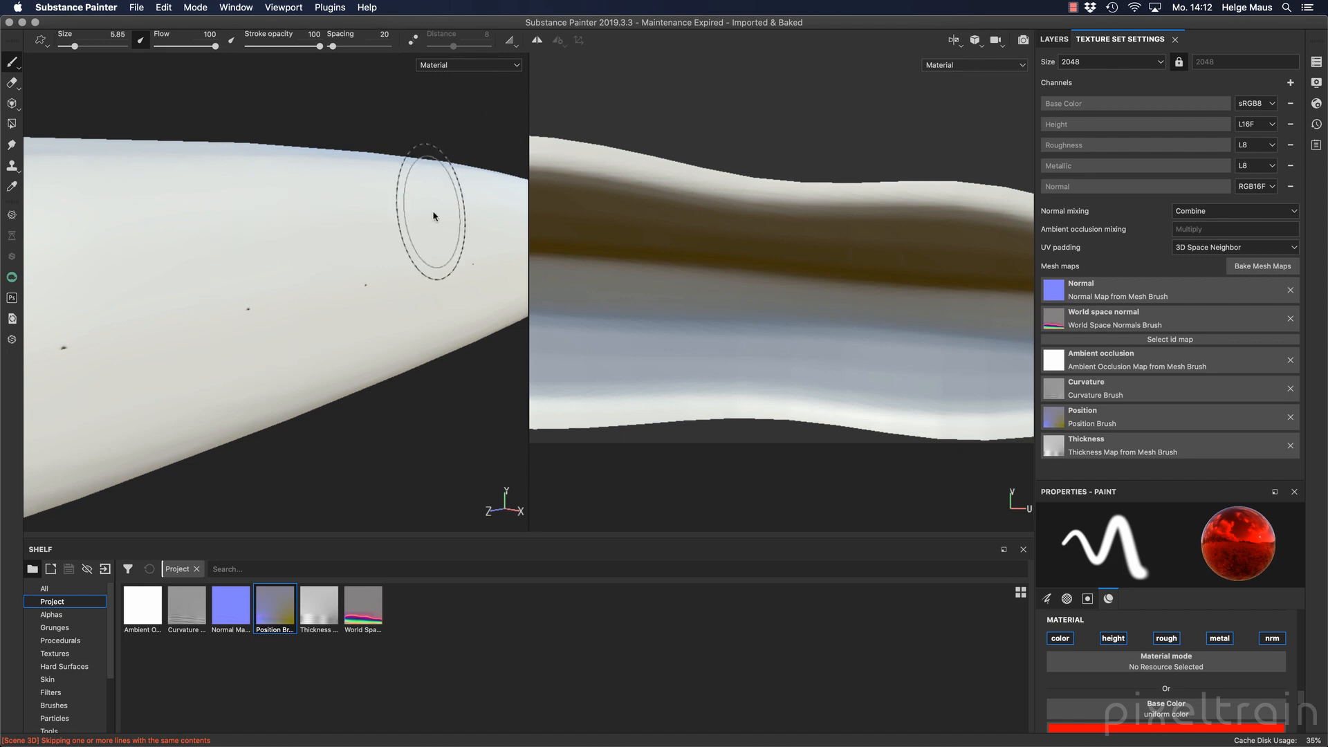
# Display the rebaked Normal mesh map and examine the handle and its UV layout up close for artifacts
pyautogui.press('b')
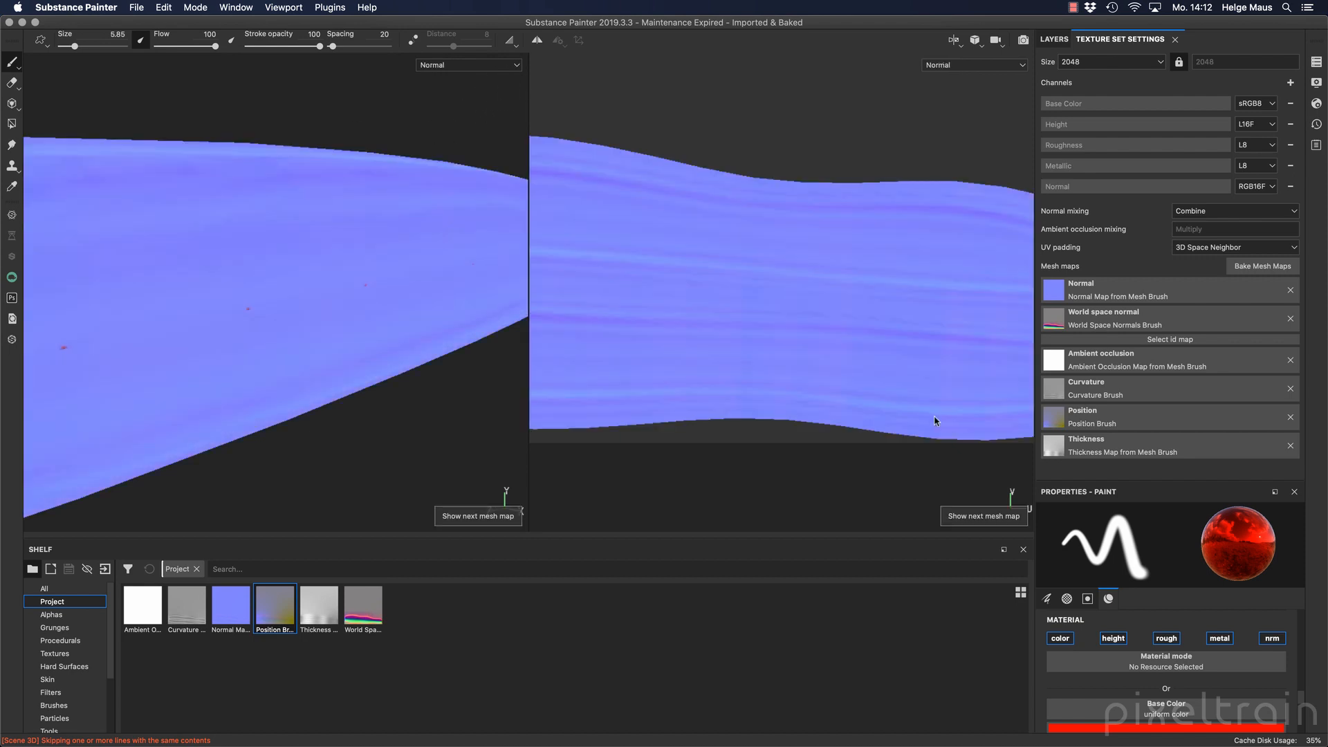
pyautogui.moveTo(933, 417); pyautogui.dragTo(655, 297, button='middle')
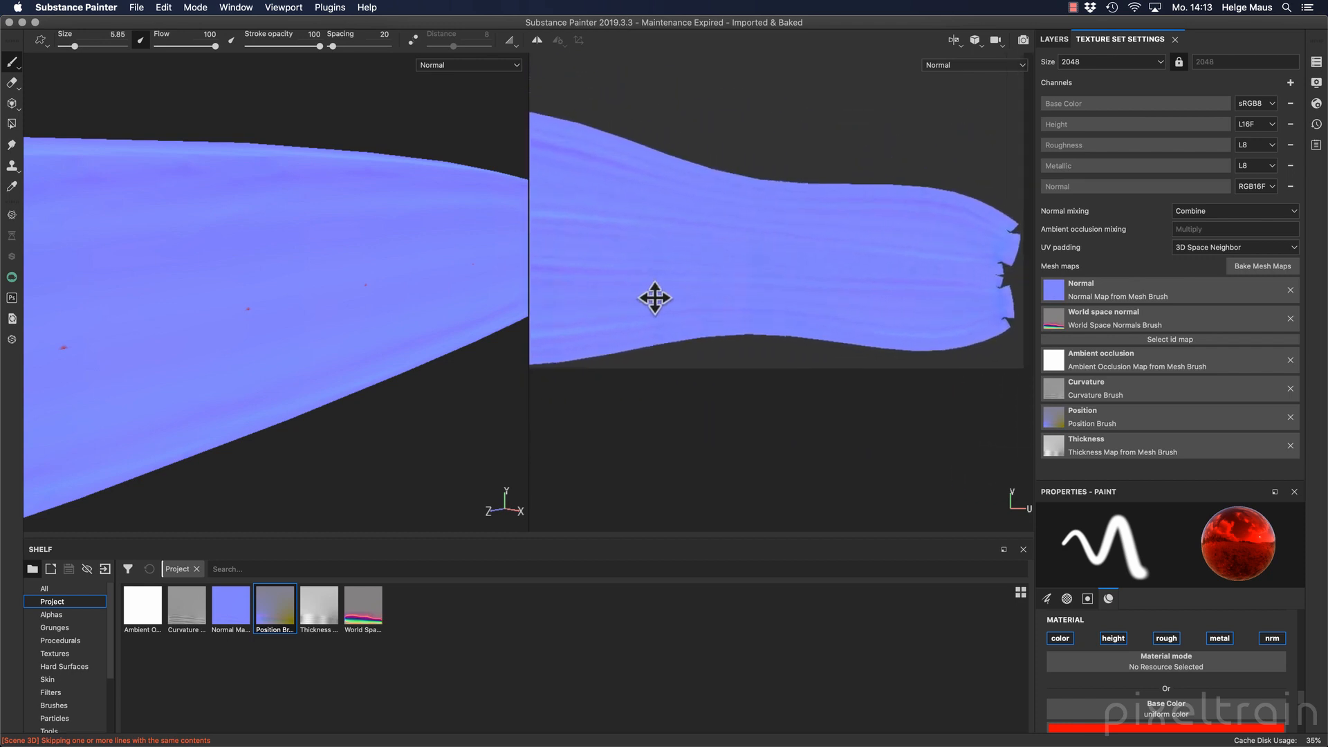
pyautogui.scroll(10, 868, 309)
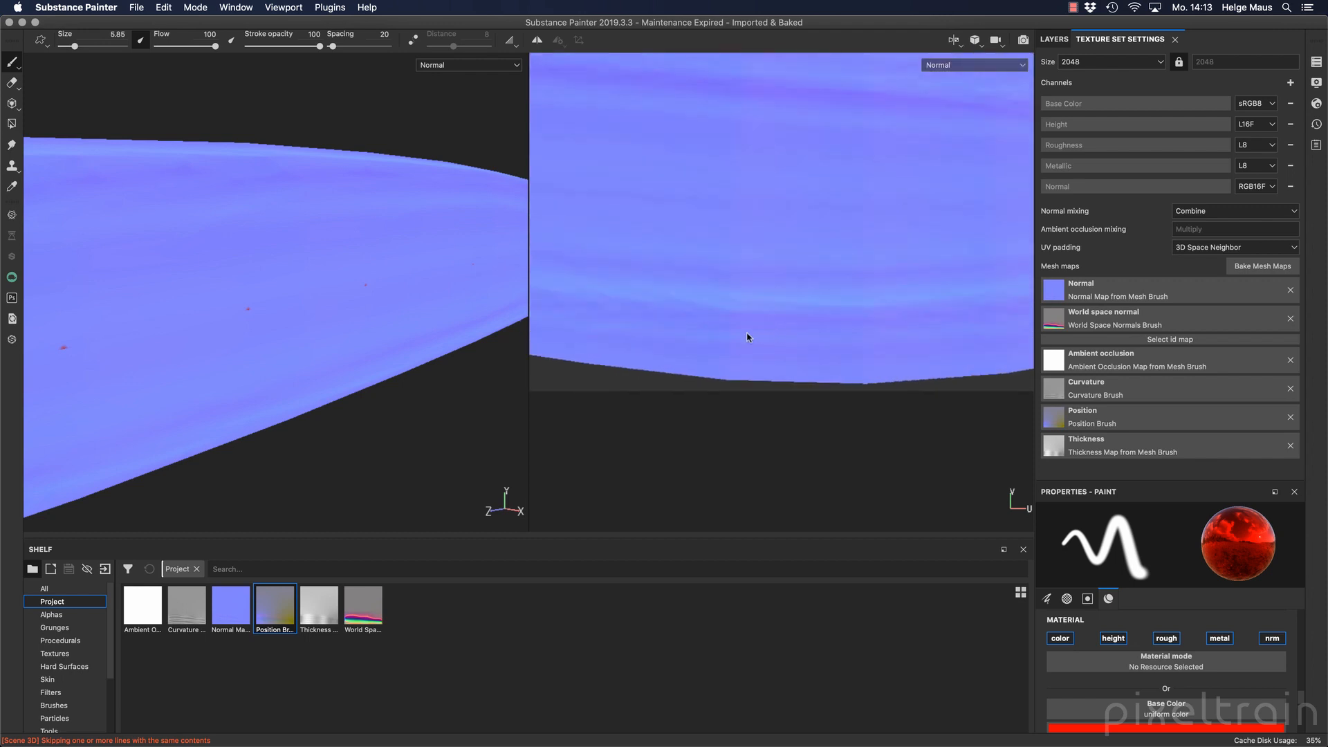
pyautogui.moveTo(747, 335)
pyautogui.mouseDown(button='middle')
pyautogui.moveTo(895, 305)
pyautogui.moveTo(797, 278)
pyautogui.moveTo(784, 354)
pyautogui.mouseUp(button='middle')
pyautogui.scroll(-3, 785, 357)
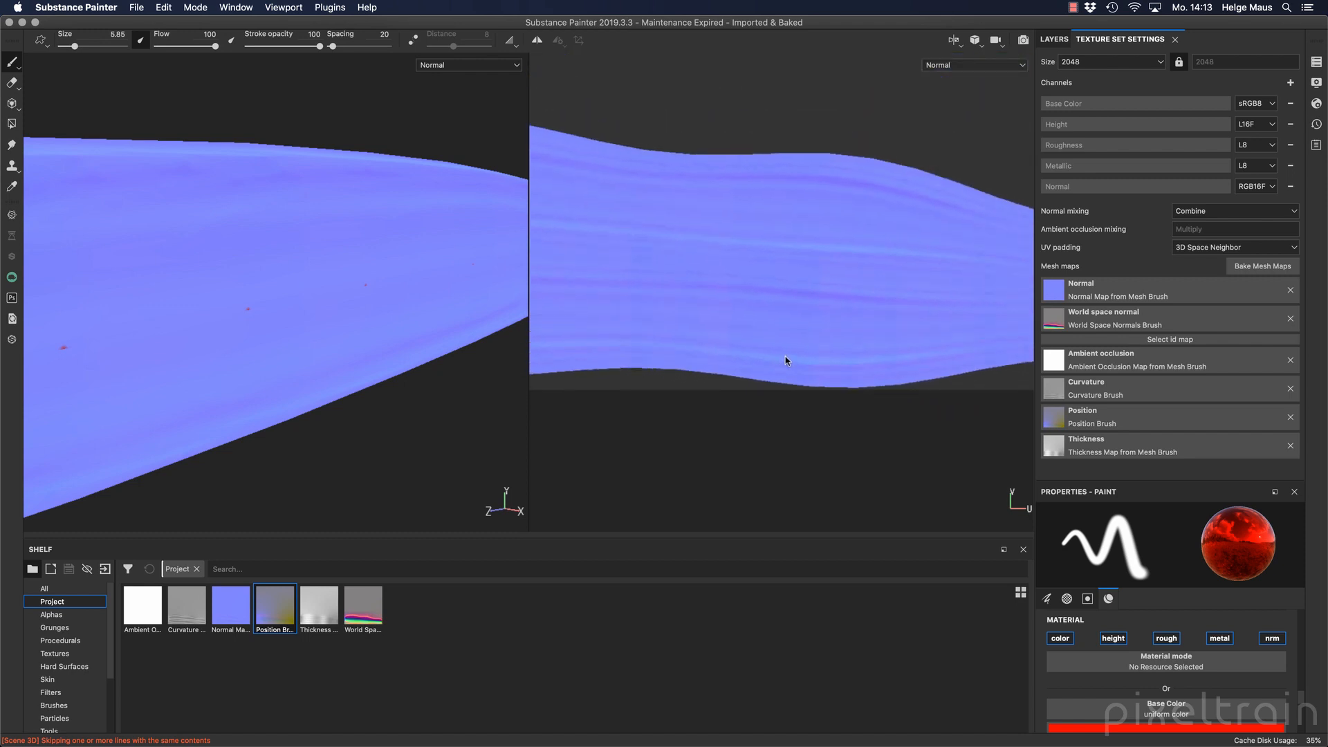
# Set the antialiasing in the common baking parameters to Subsampling 4x4
pyautogui.click(1262, 265)
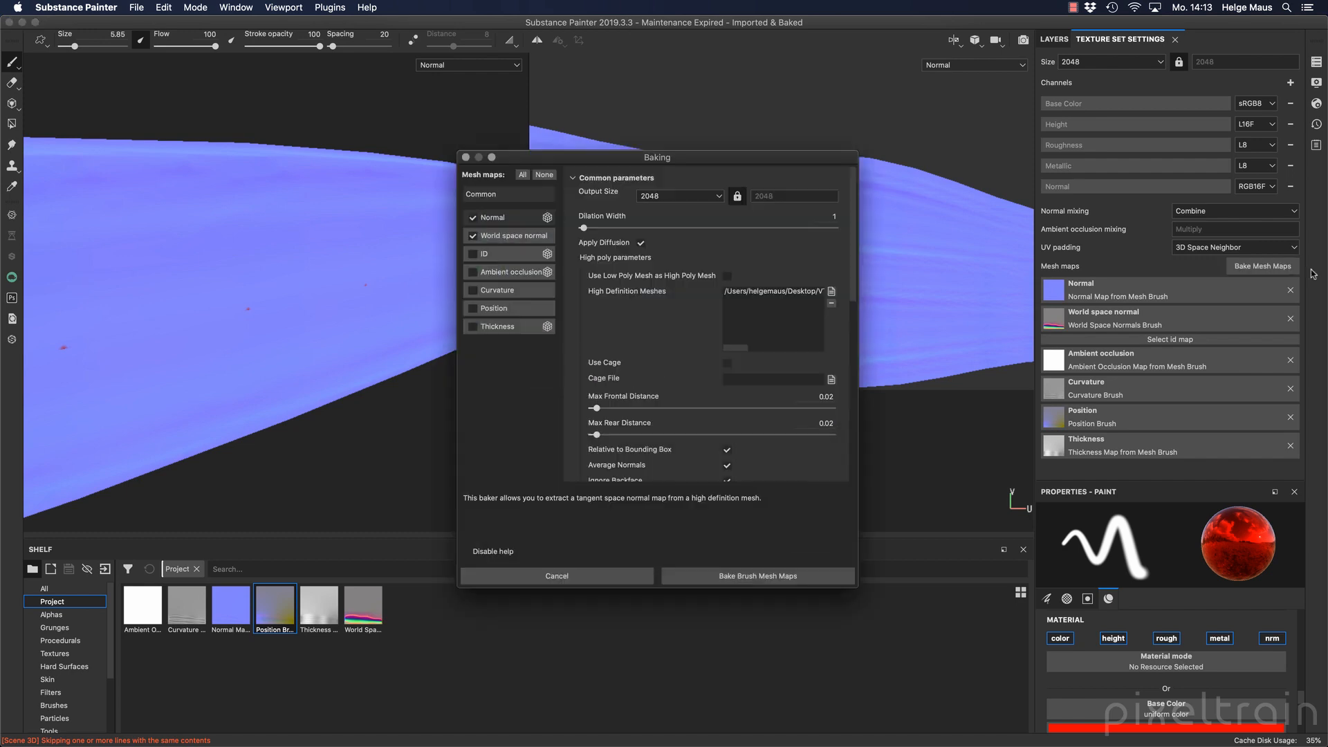
pyautogui.click(475, 195)
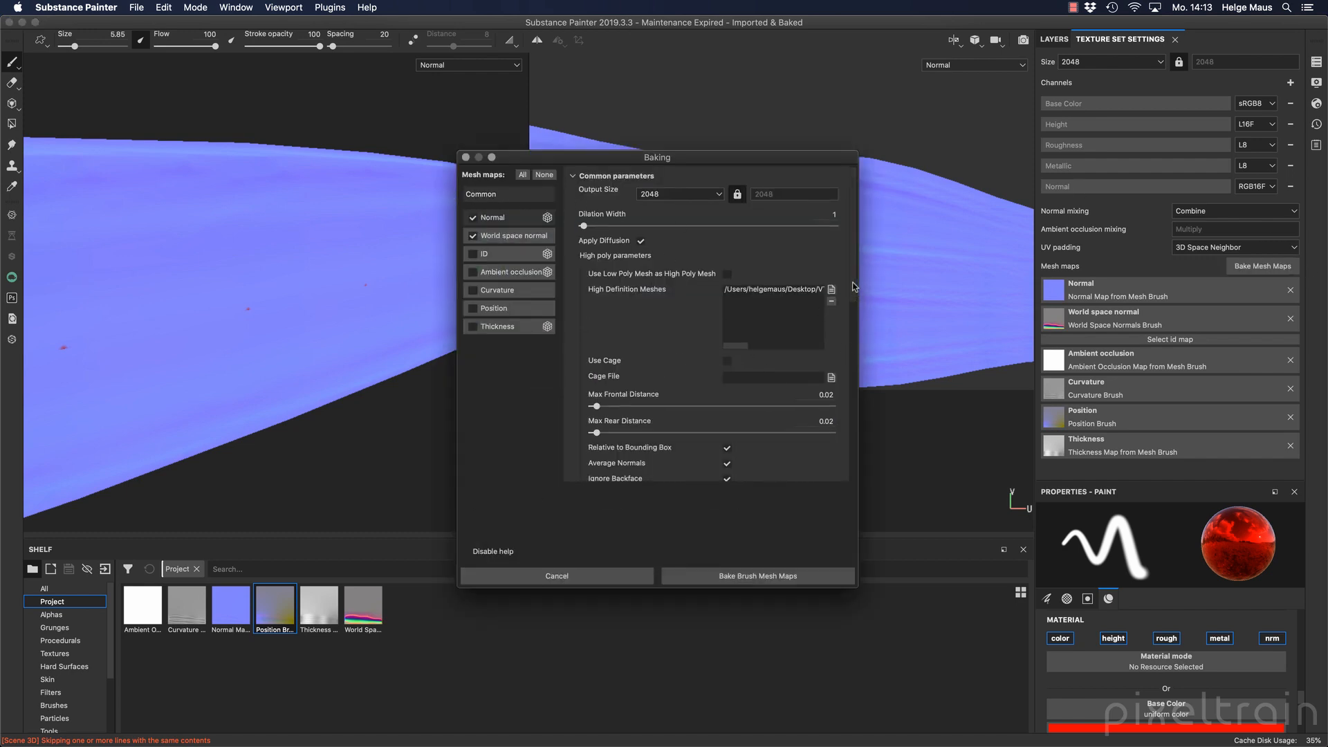
pyautogui.scroll(-5, 853, 291)
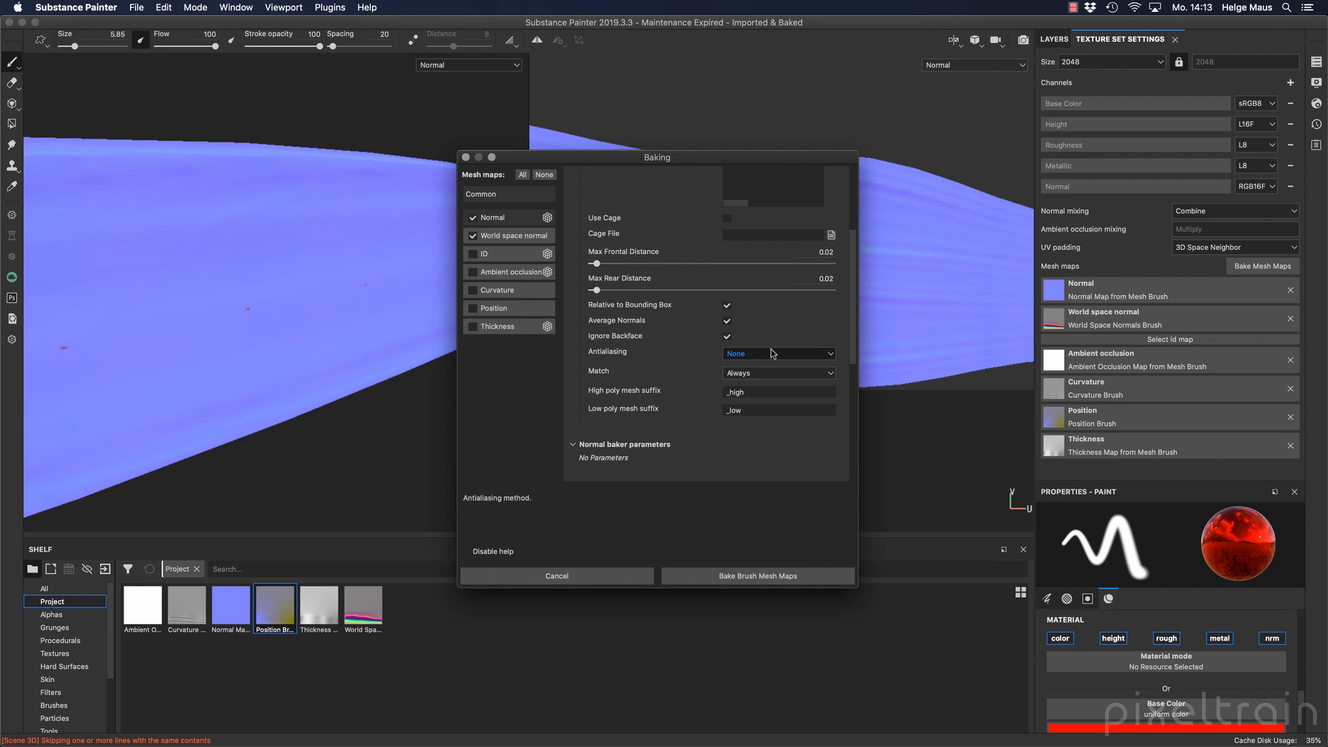
pyautogui.click(825, 355)
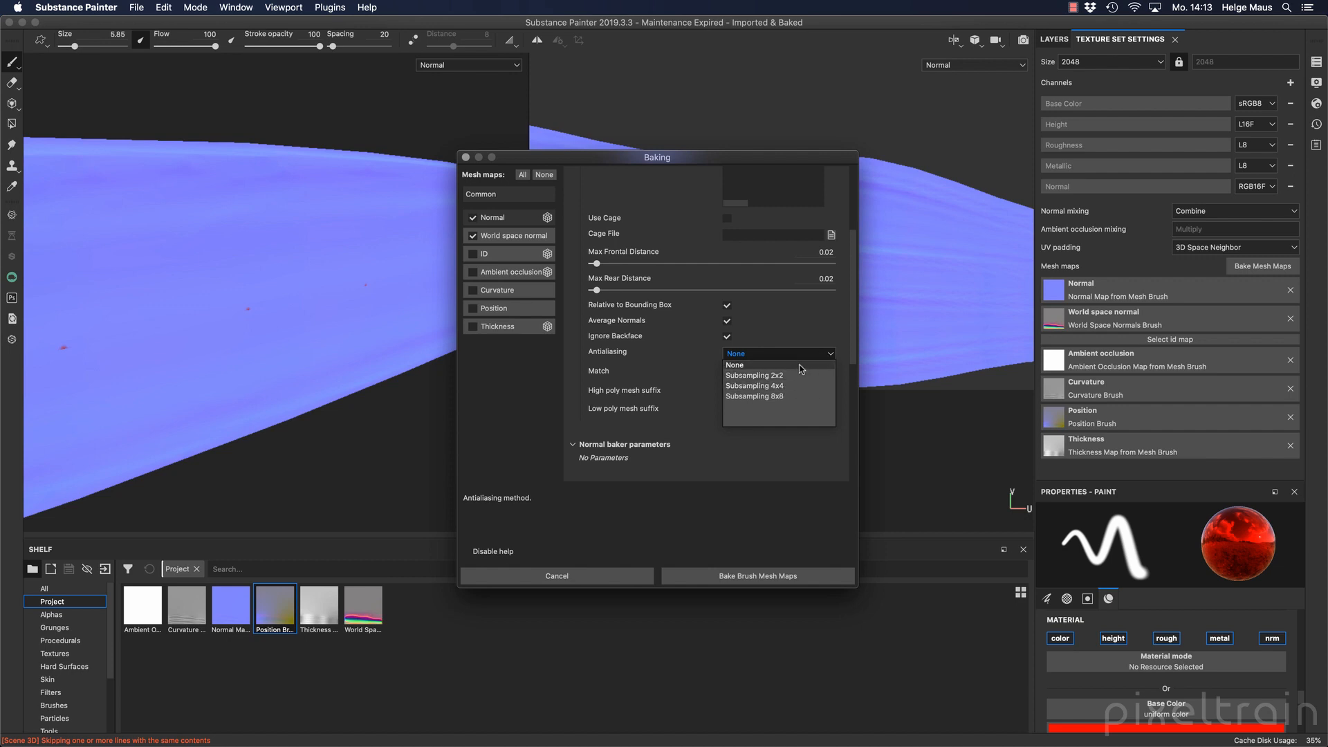
pyautogui.click(784, 387)
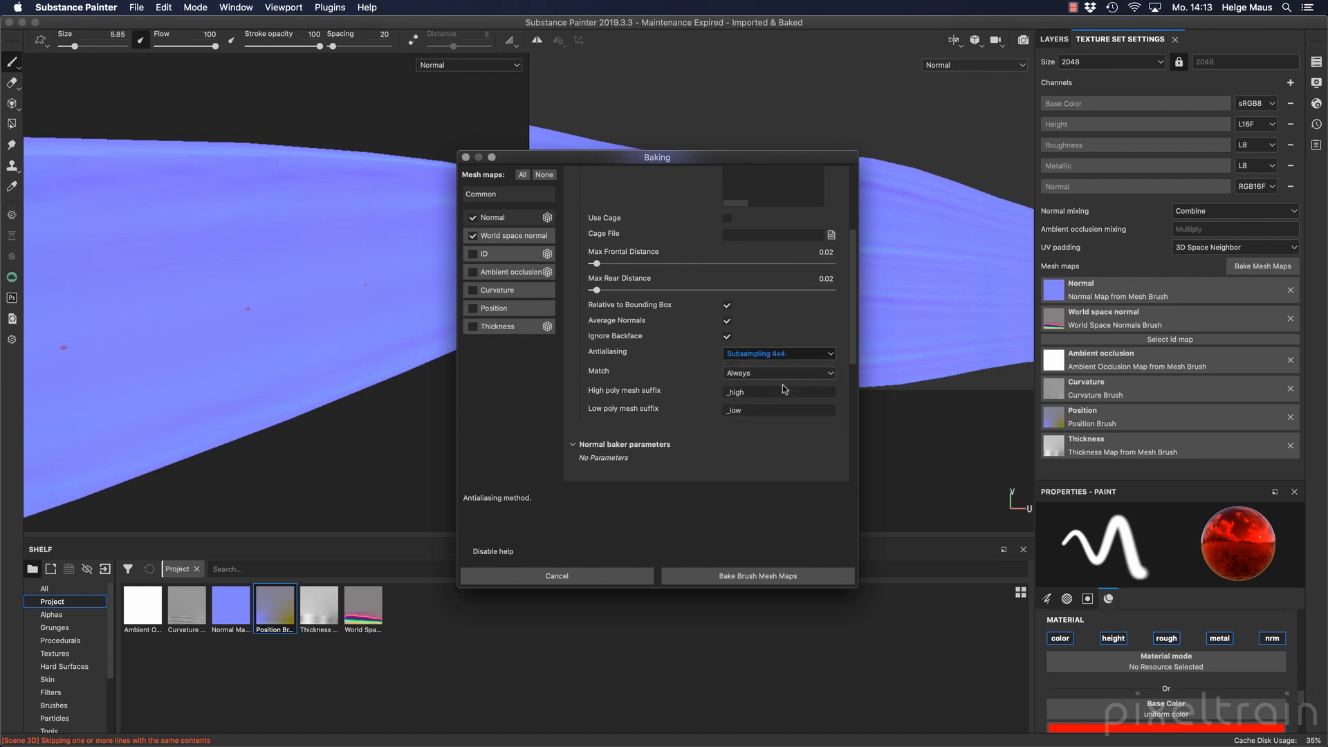
# Select all mesh maps except ID and bake them for the Brush texture set
pyautogui.click(523, 176)
pyautogui.click(475, 255)
pyautogui.click(764, 576)
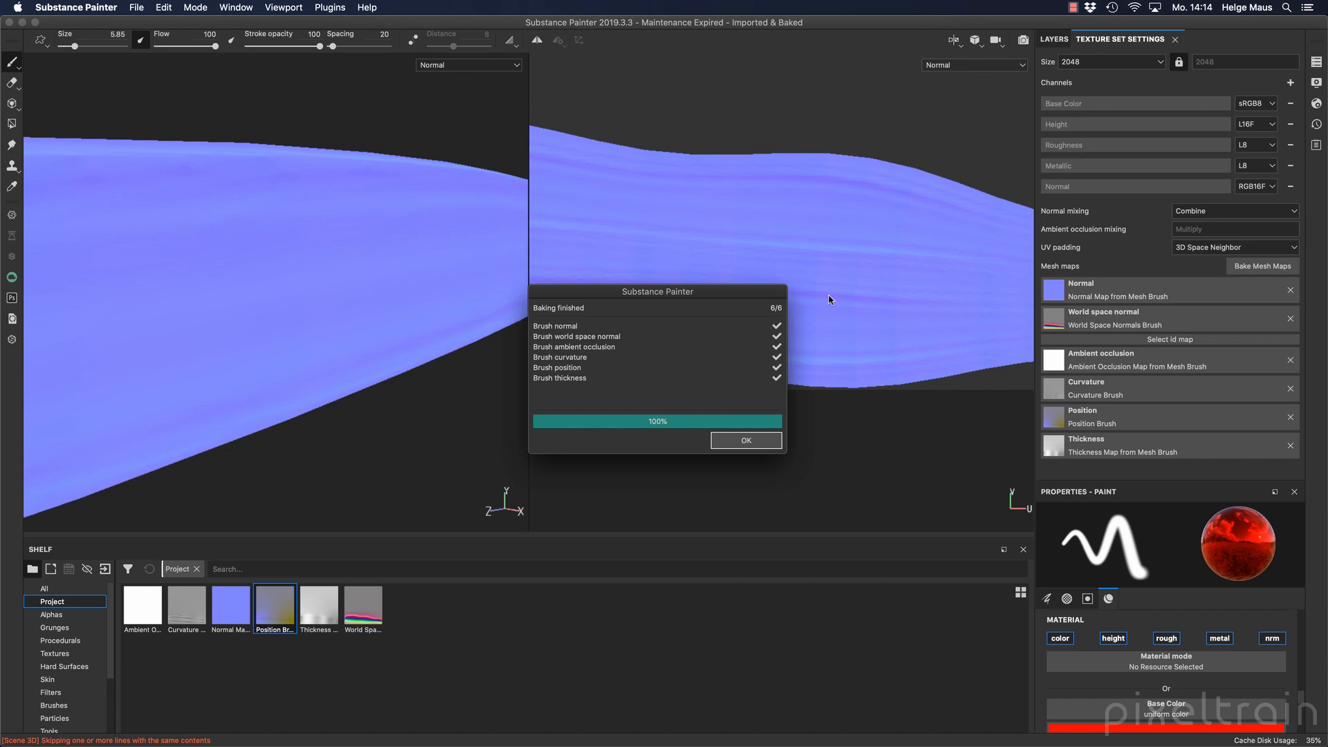
pyautogui.click(758, 442)
# Check the new Normal map on the handle, return to the Material display and inspect the handle from its rounded end
pyautogui.keyDown('alt'); pyautogui.moveTo(358, 379); pyautogui.dragTo(328, 336); pyautogui.keyUp('alt')
pyautogui.keyDown('alt'); pyautogui.moveTo(384, 349); pyautogui.dragTo(345, 350); pyautogui.keyUp('alt')
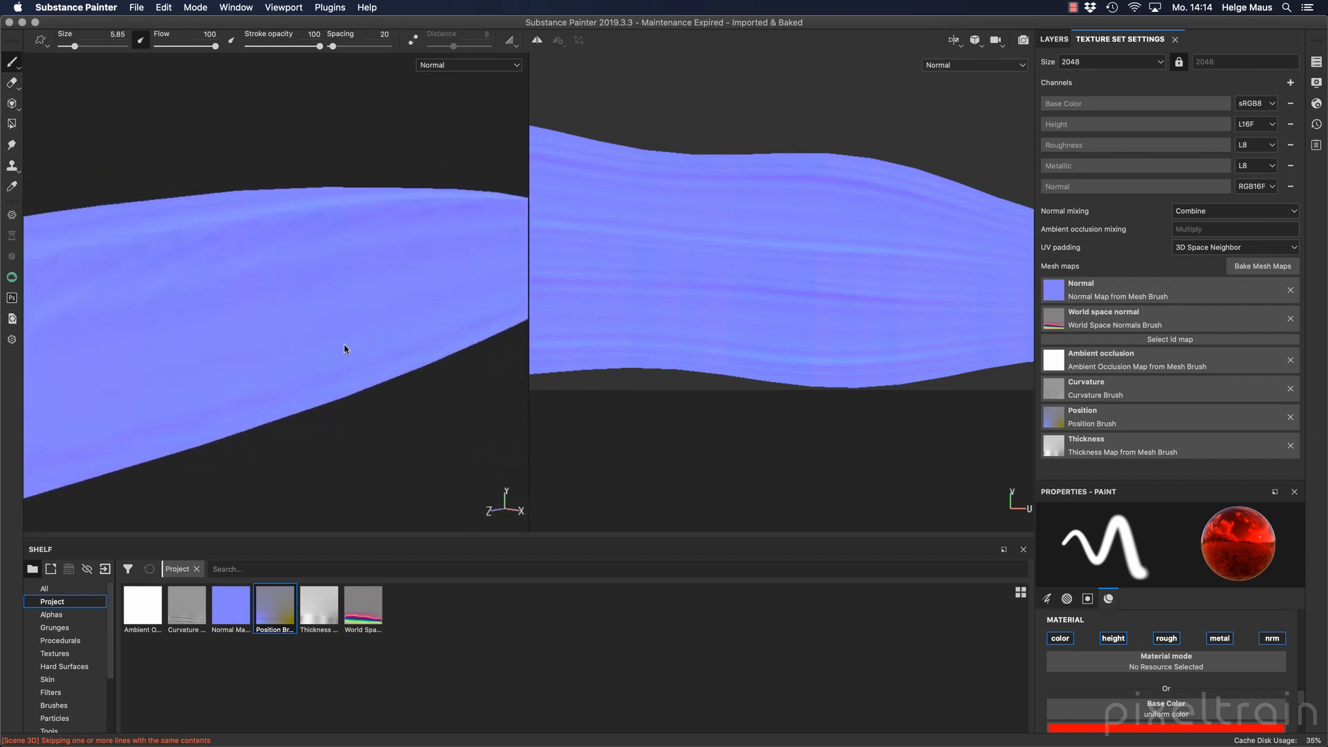
pyautogui.press('m')
pyautogui.keyDown('alt'); pyautogui.moveTo(372, 337); pyautogui.dragTo(311, 343, button='right'); pyautogui.keyUp('alt')
pyautogui.keyDown('alt'); pyautogui.moveTo(375, 312); pyautogui.dragTo(305, 323, button='right'); pyautogui.keyUp('alt')
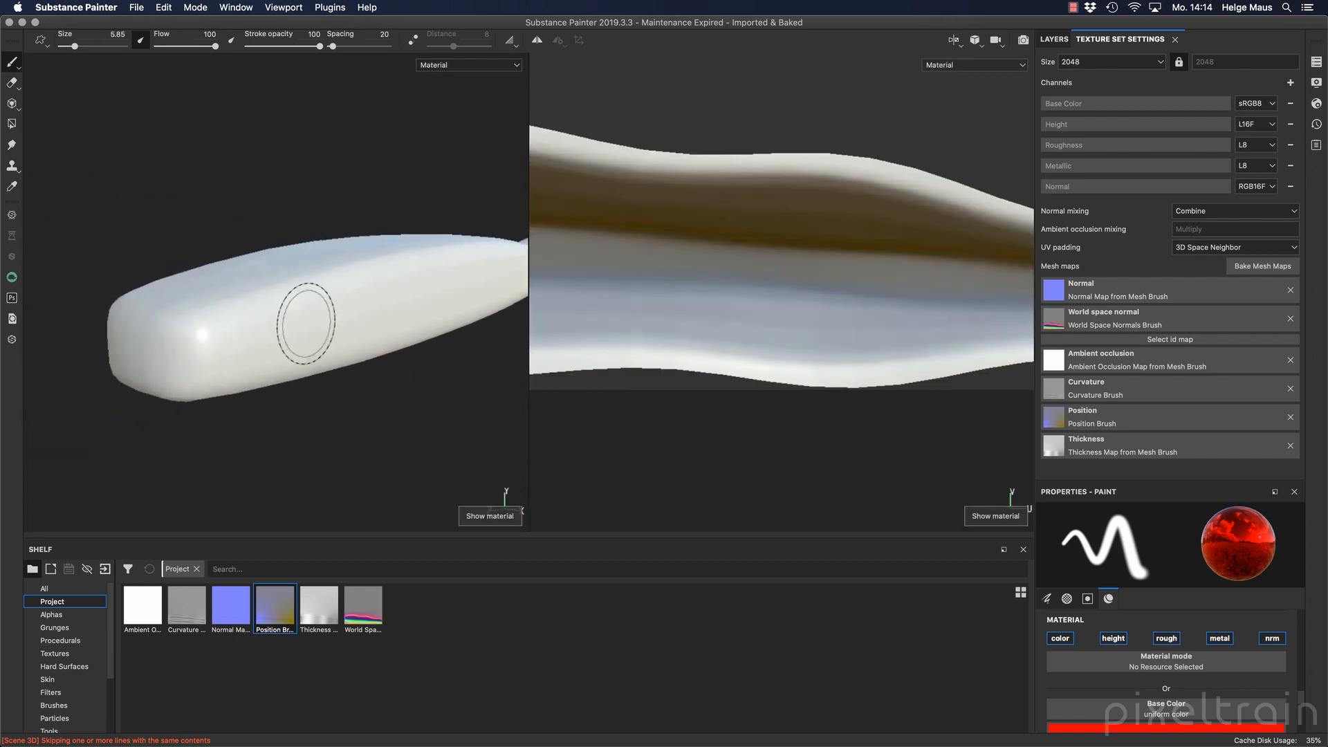
pyautogui.keyDown('alt'); pyautogui.moveTo(305, 323); pyautogui.dragTo(346, 314); pyautogui.keyUp('alt')
pyautogui.keyDown('alt'); pyautogui.moveTo(346, 313); pyautogui.dragTo(262, 356, button='middle'); pyautogui.keyUp('alt')
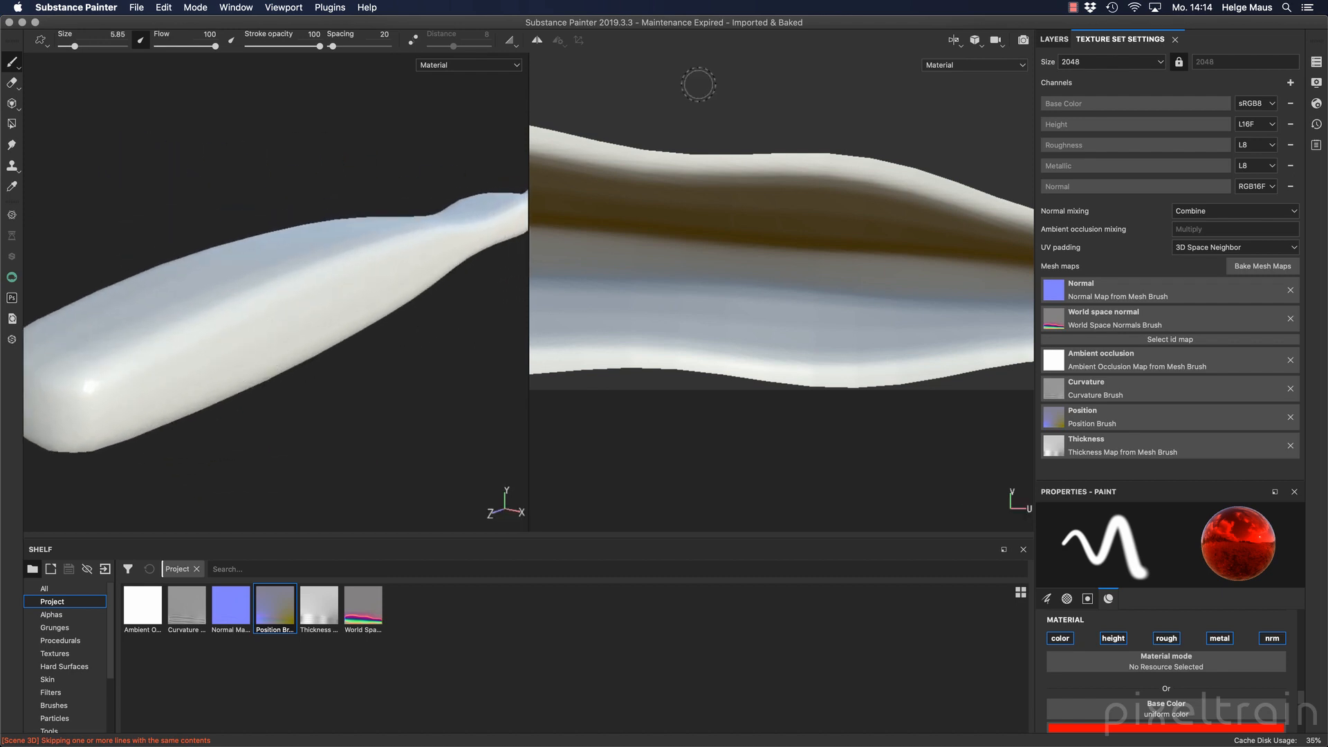